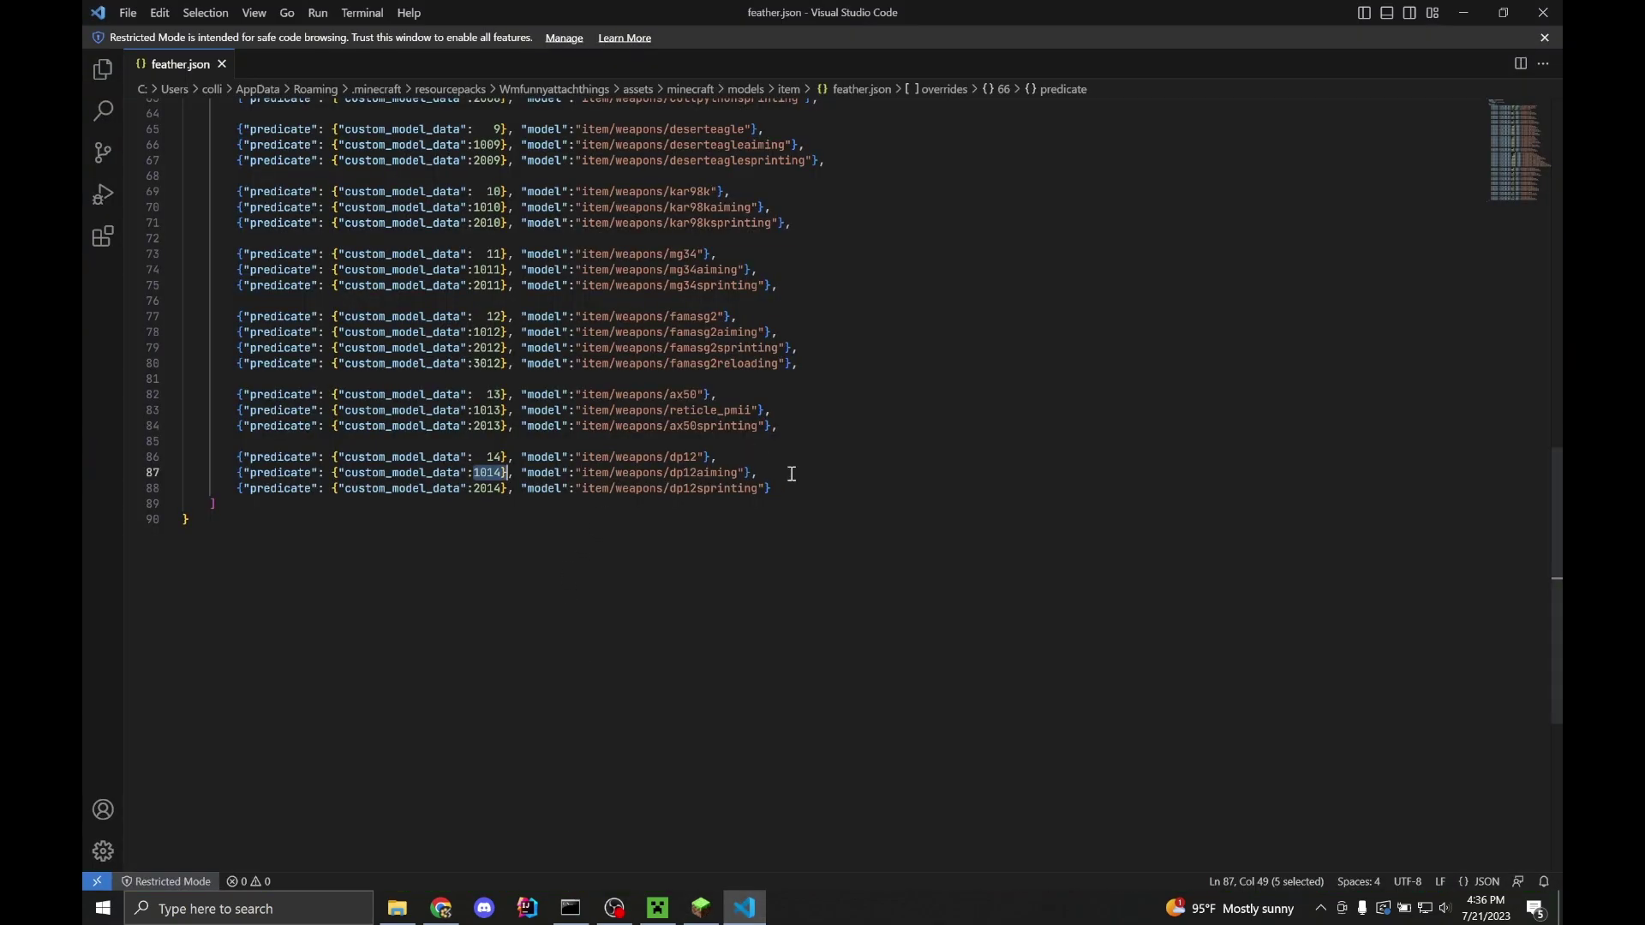
Move the base-value weapon override lines up so they sit together in feather.json
{"action": "scroll", "coordinate": [803, 556], "scroll_direction": "up", "scroll_amount": 2}
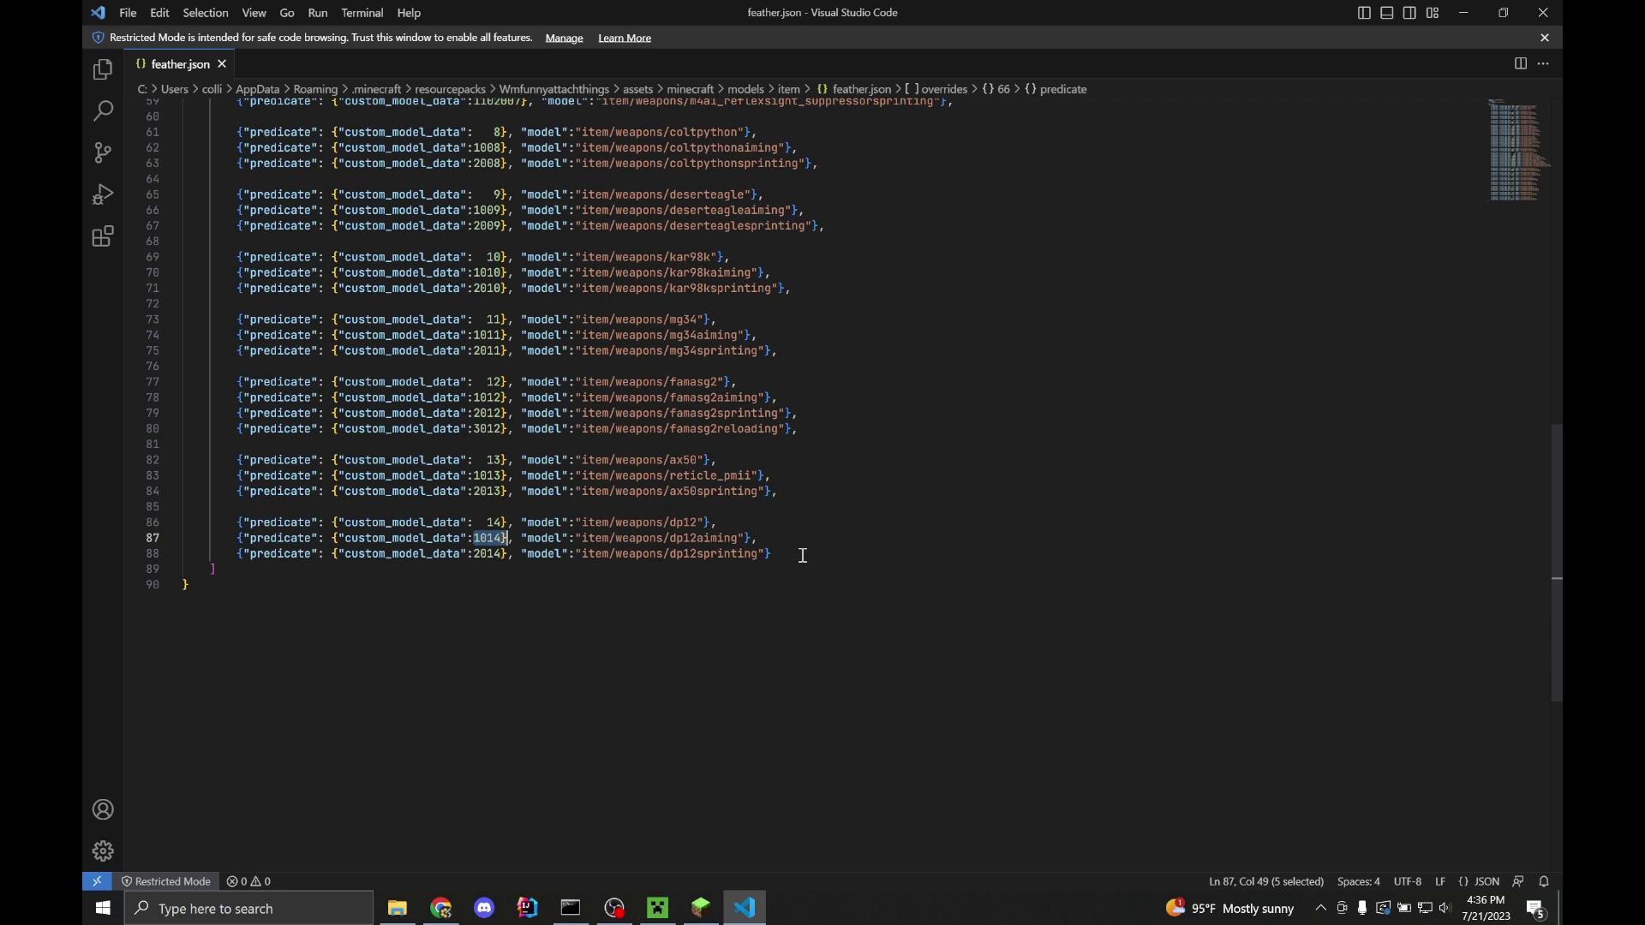
{"action": "scroll", "coordinate": [757, 534], "scroll_direction": "up", "scroll_amount": 5}
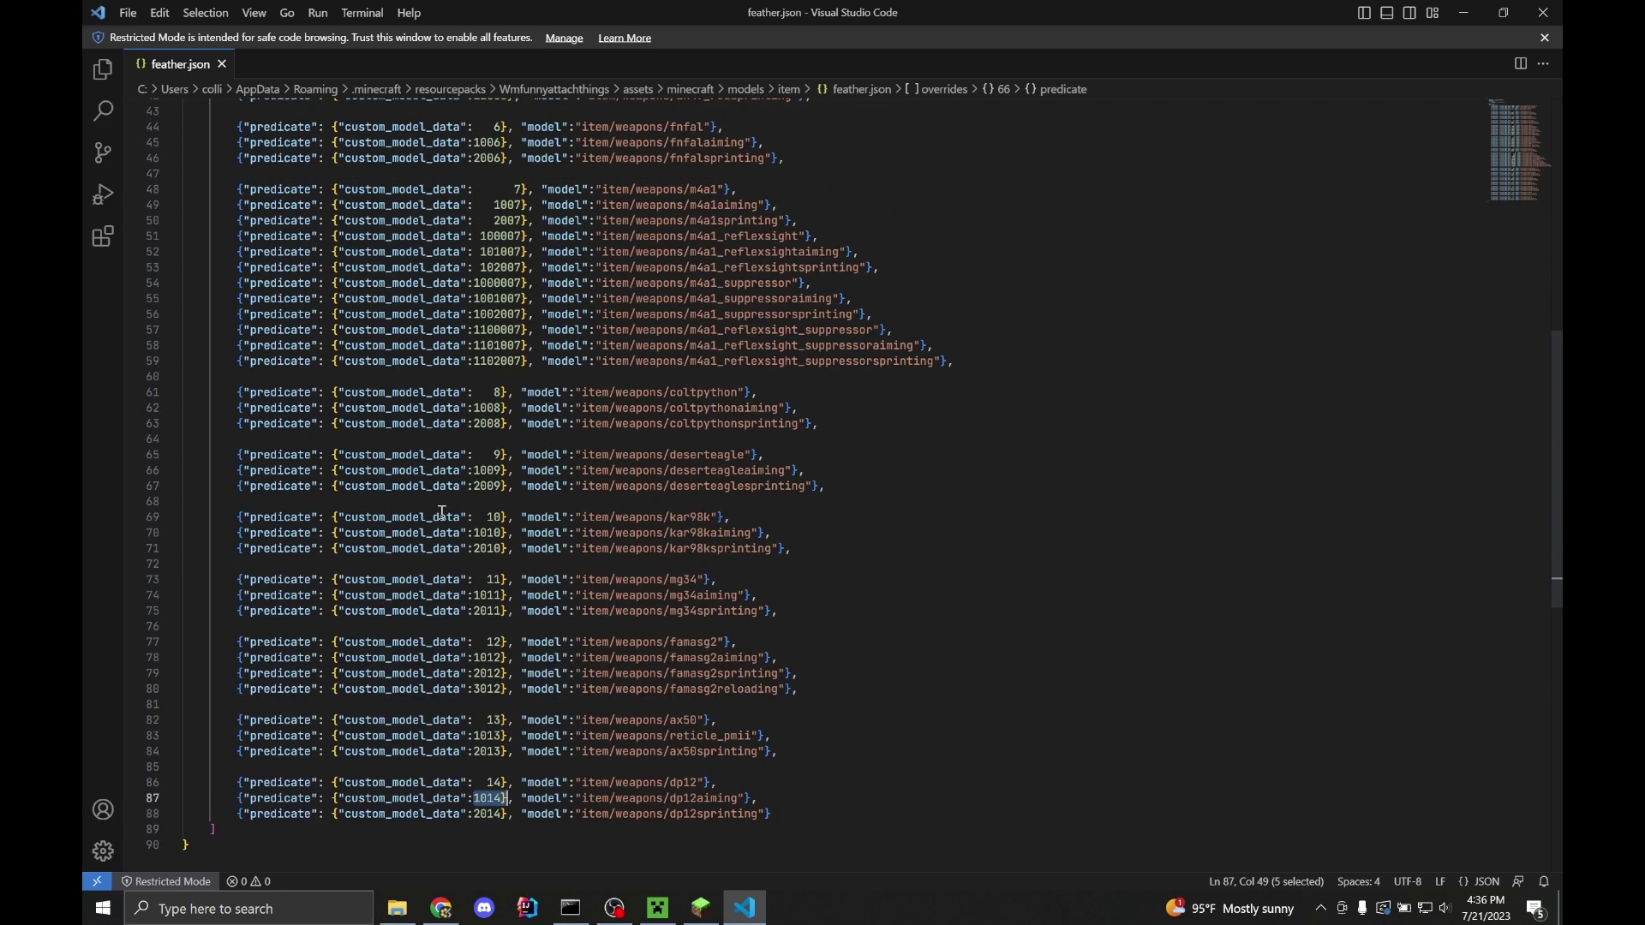
{"action": "scroll", "coordinate": [731, 408], "scroll_direction": "up", "scroll_amount": 13}
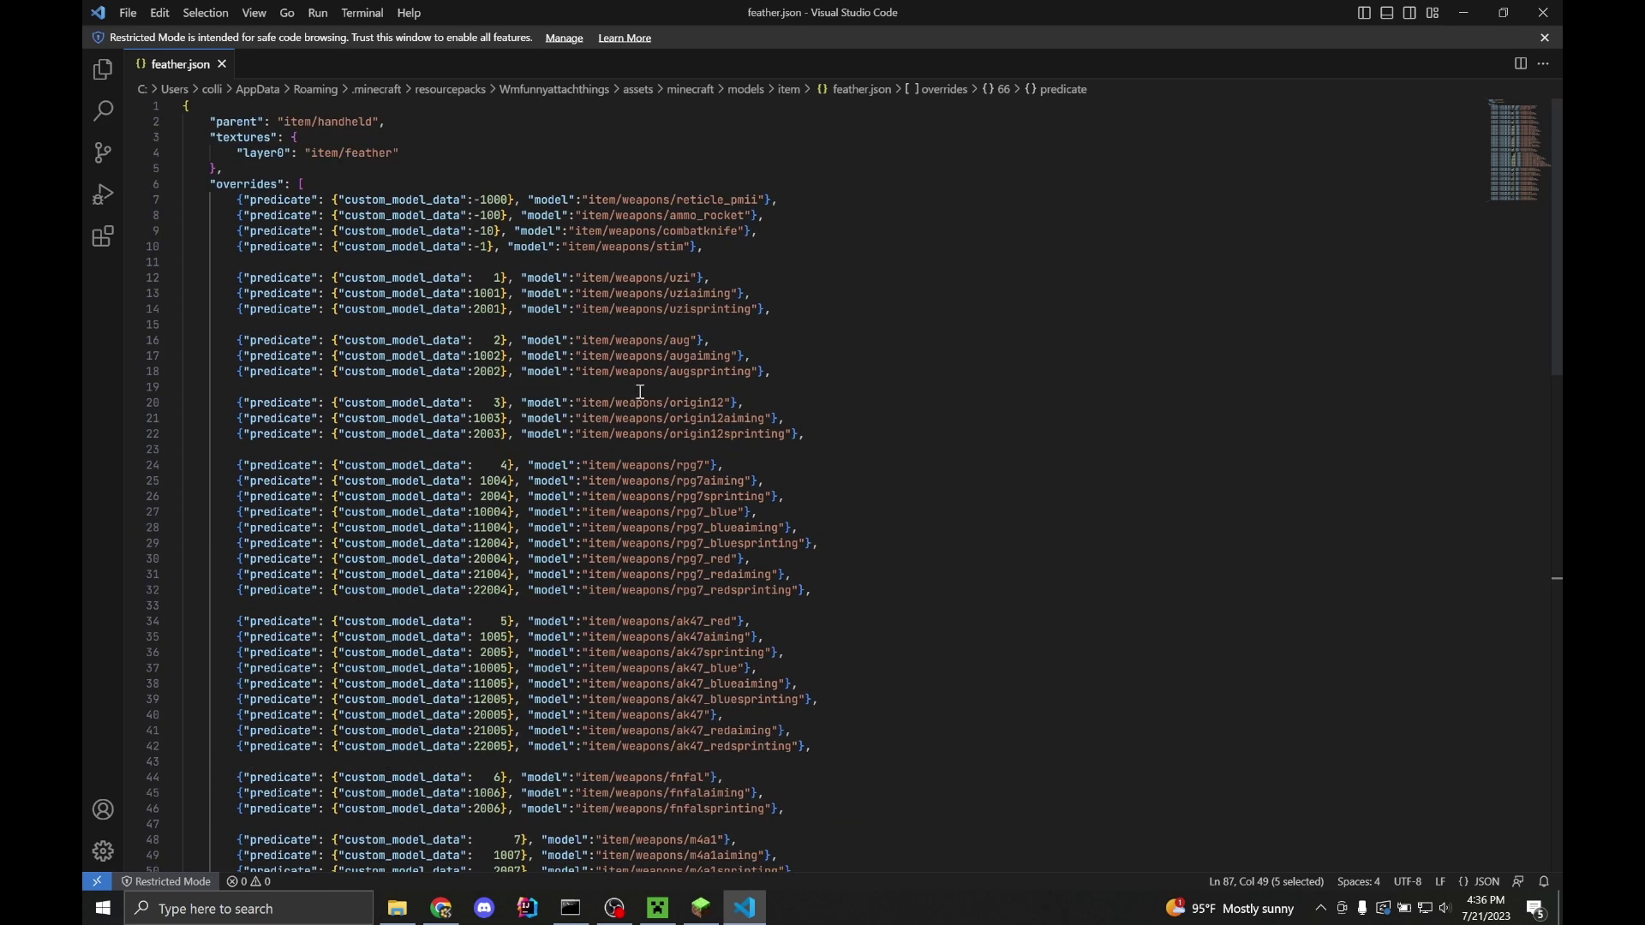
{"action": "key", "text": "alt+Up"}
{"action": "scroll", "coordinate": [692, 486], "scroll_direction": "down", "scroll_amount": 4}
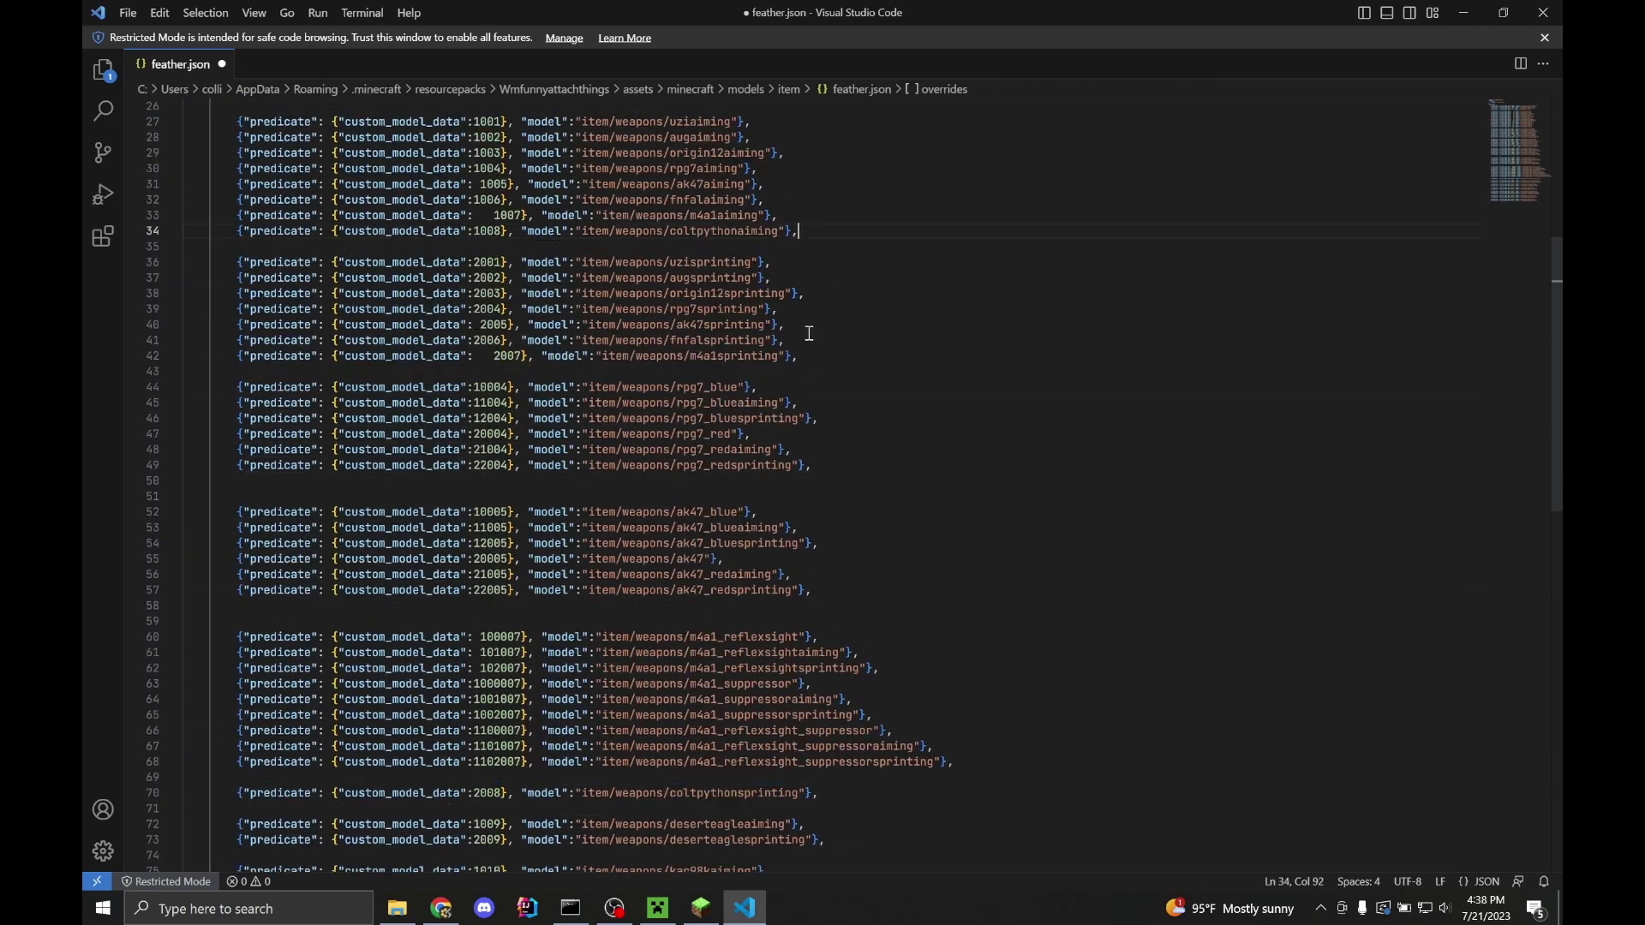
{"action": "left_click_drag", "start_coordinate": [805, 821], "coordinate": [818, 805]}
{"action": "key", "text": "alt+Up"}
{"action": "key", "text": "alt+Up"}
{"action": "key", "text": "alt+Up"}
{"action": "key", "text": "alt+Up"}
{"action": "key", "text": "alt+Up"}
{"action": "key", "text": "alt+Up"}
{"action": "key", "text": "alt+Up"}
{"action": "key", "text": "alt+Up"}
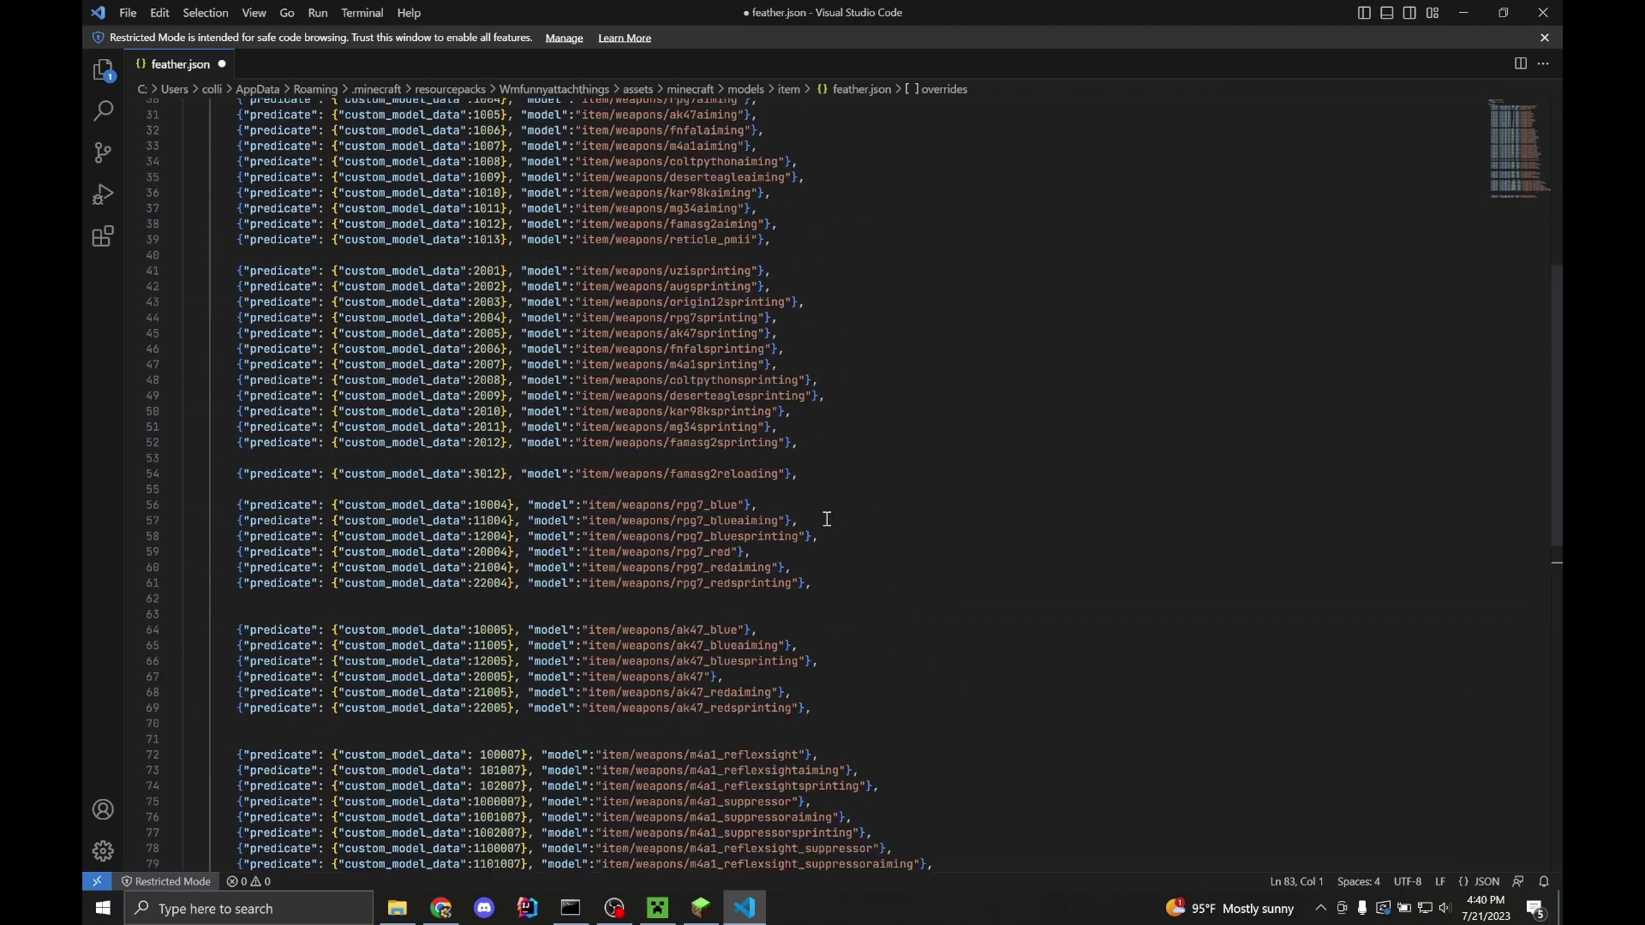
{"action": "left_click", "coordinate": [847, 452]}
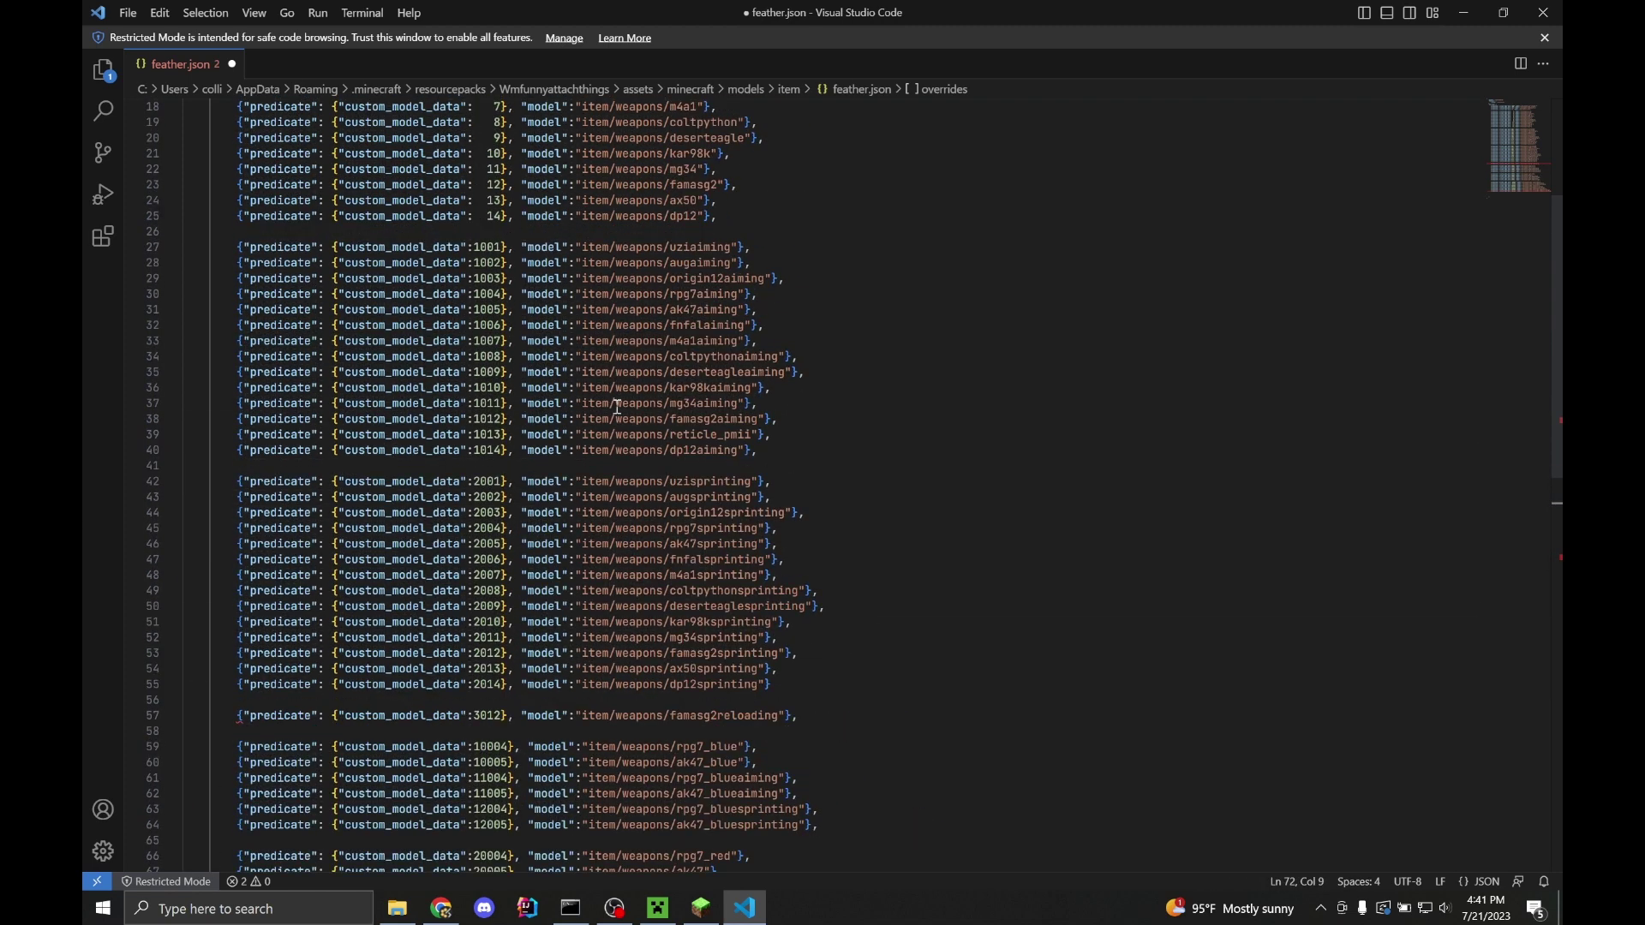
Delete the blank lines after the last override and save feather.json
{"action": "scroll", "coordinate": [814, 377], "scroll_direction": "down", "scroll_amount": 4}
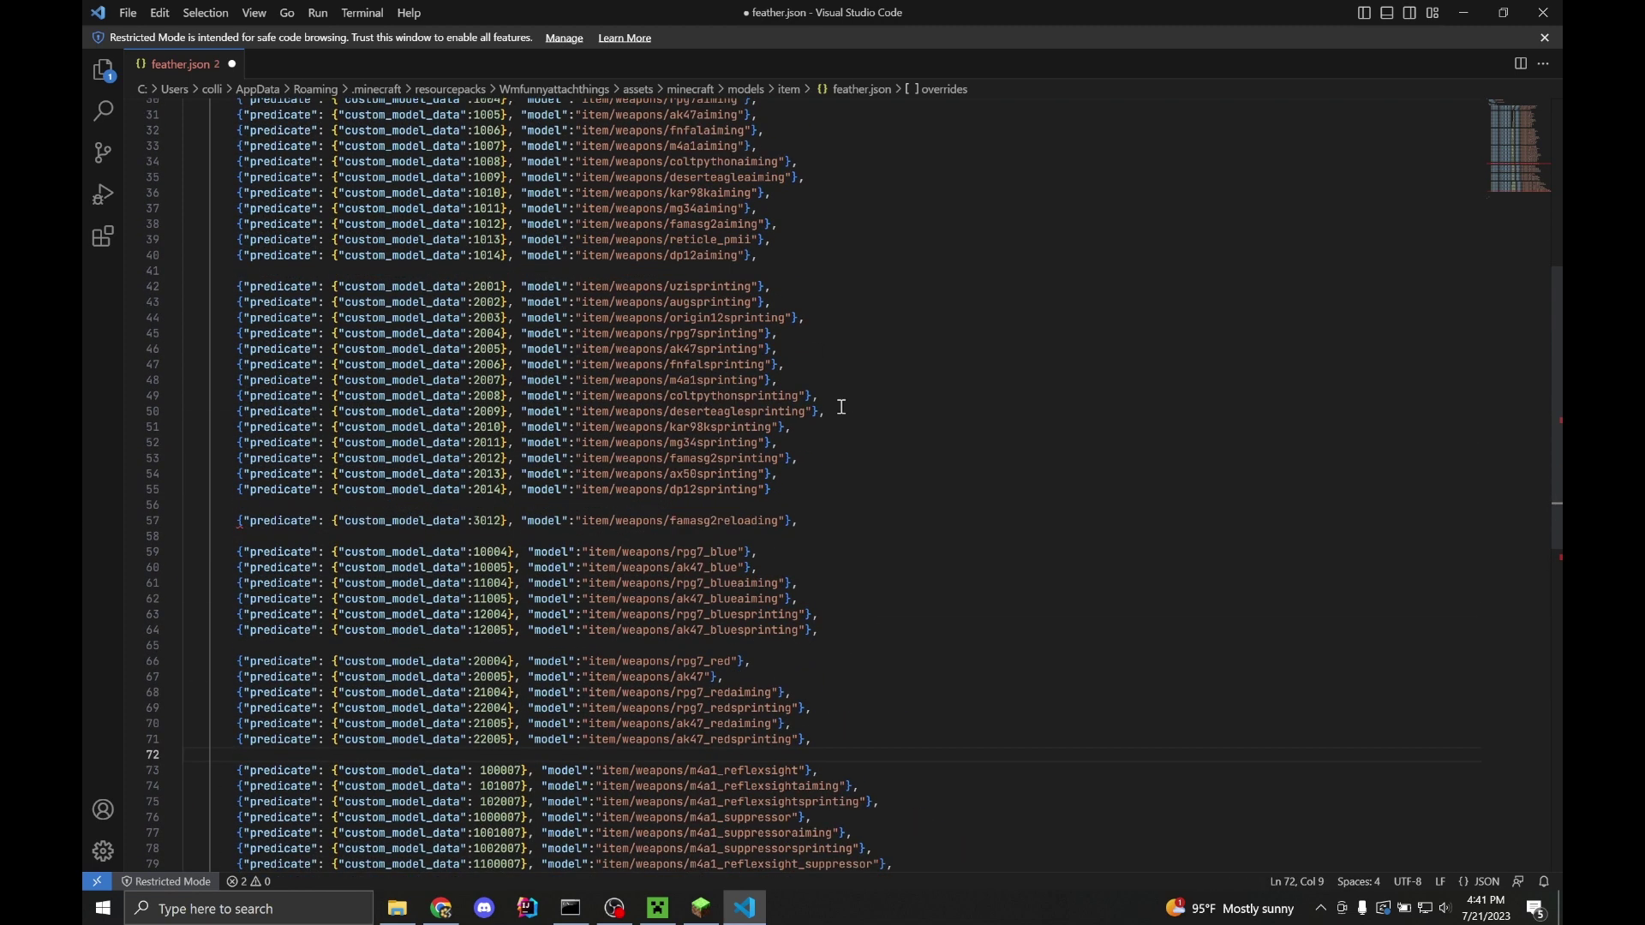
{"action": "scroll", "coordinate": [823, 388], "scroll_direction": "down", "scroll_amount": 1}
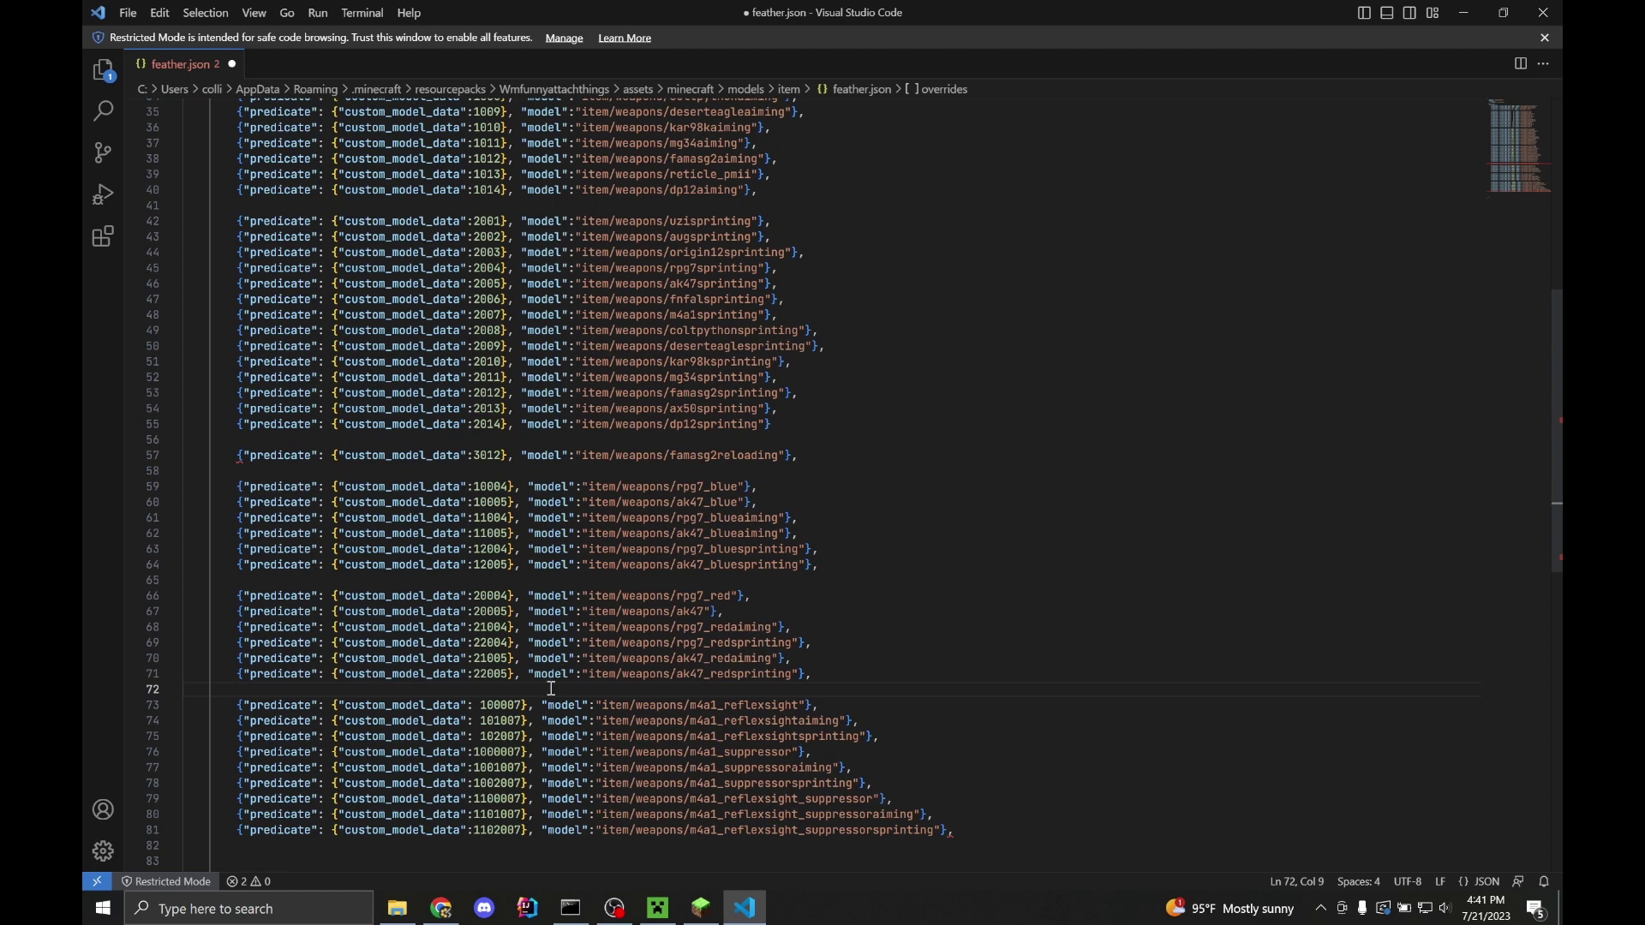
{"action": "scroll", "coordinate": [522, 735], "scroll_direction": "down", "scroll_amount": 2}
{"action": "scroll", "coordinate": [523, 639], "scroll_direction": "up", "scroll_amount": 1}
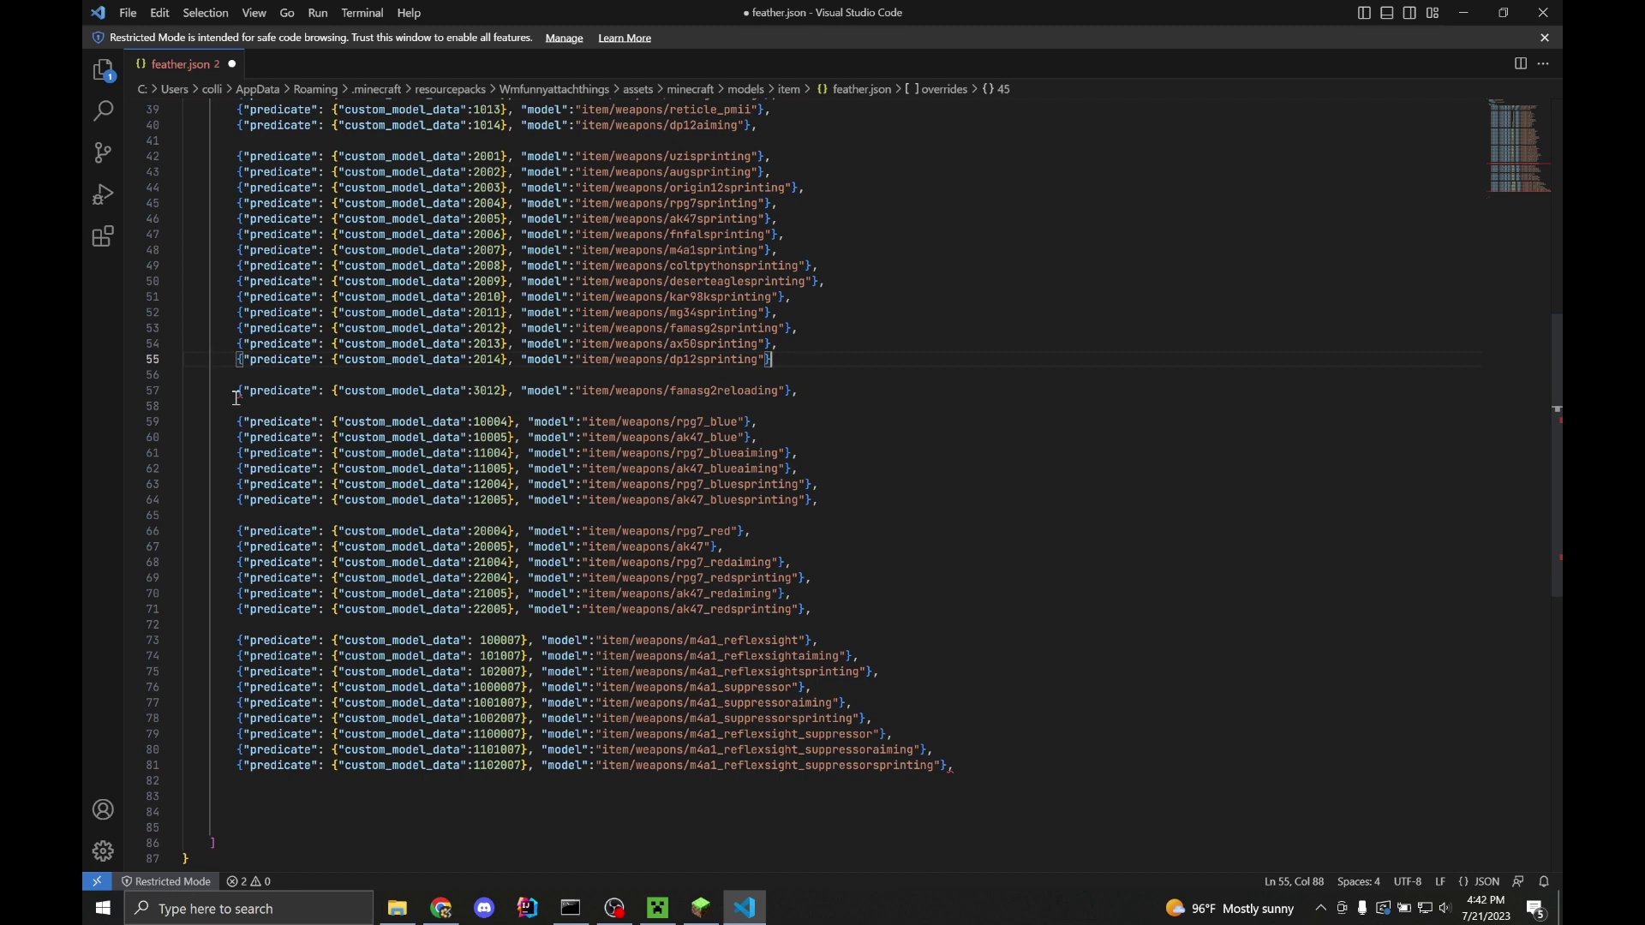
{"action": "mouse_move", "coordinate": [236, 397]}
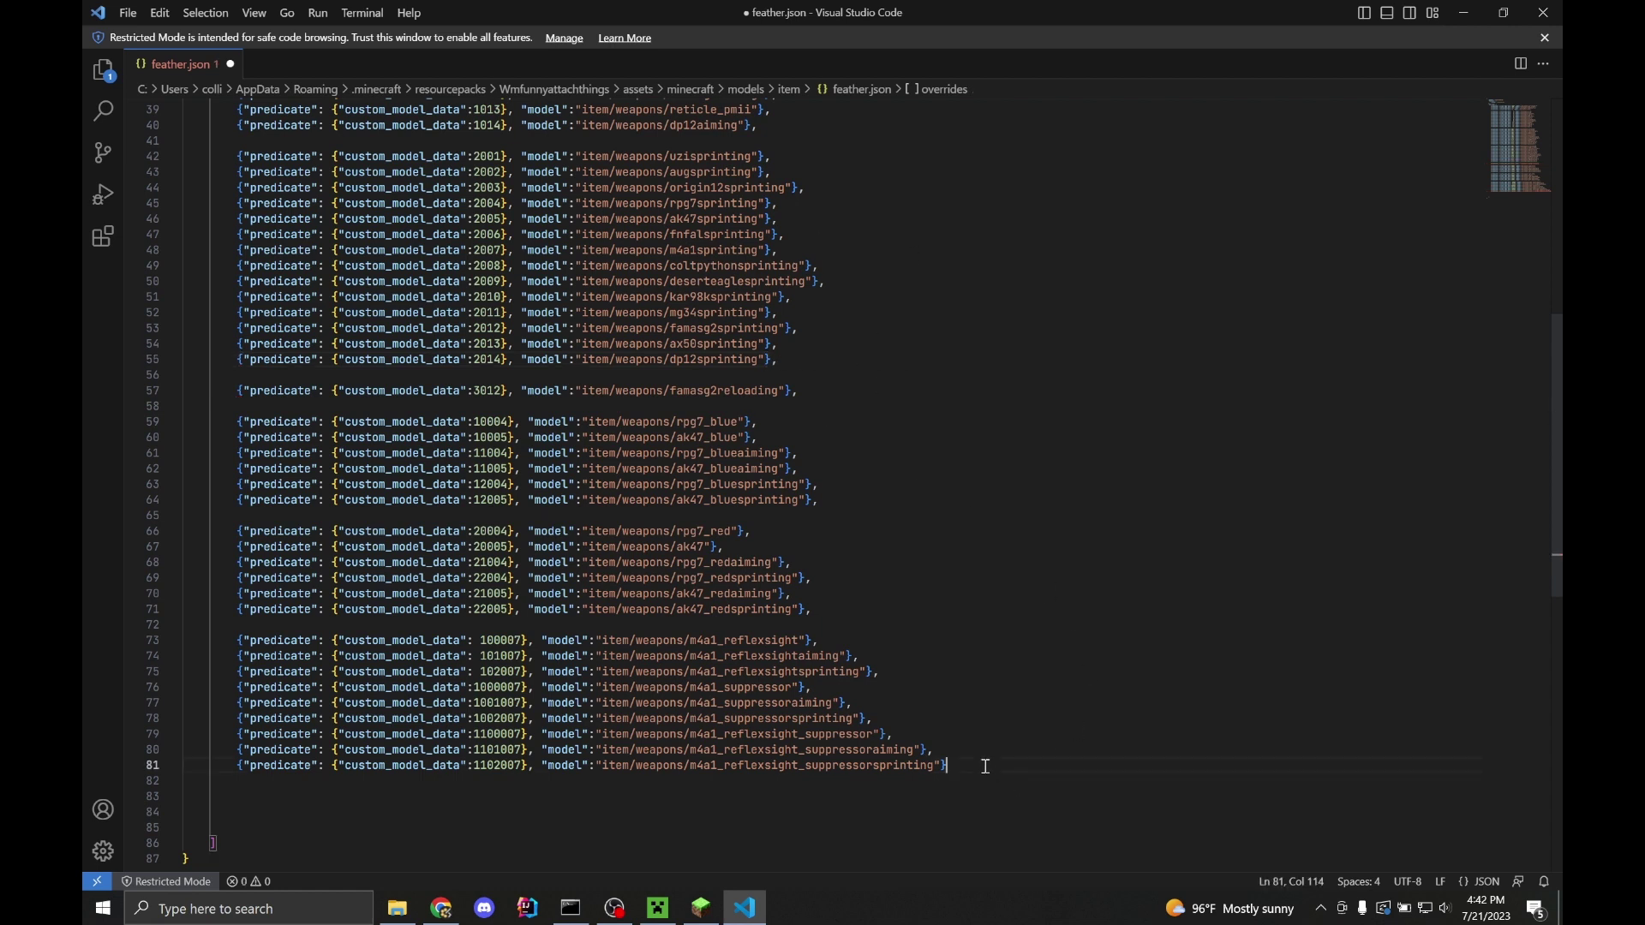
{"action": "key", "text": "Down"}
{"action": "key", "text": "BackSpace"}
{"action": "key", "text": "BackSpace"}
{"action": "key", "text": "BackSpace"}
{"action": "key", "text": "BackSpace"}
{"action": "key", "text": "ctrl+s"}
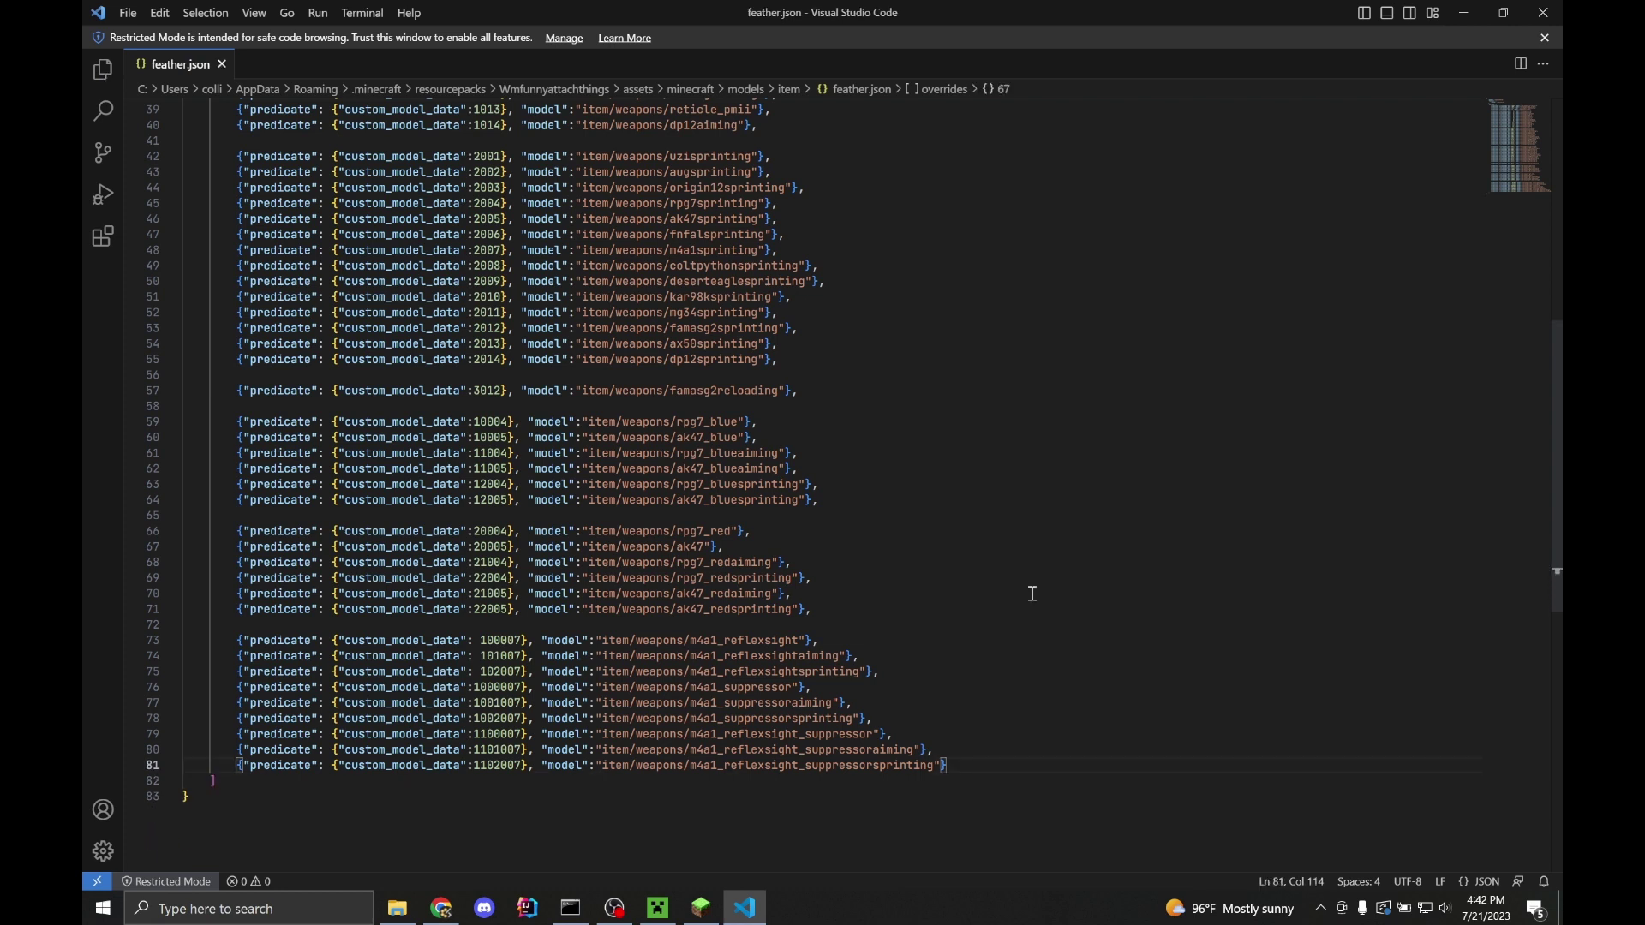
In Minecraft, apply the resource pack list from Options and reload resources
{"action": "left_click", "coordinate": [657, 908]}
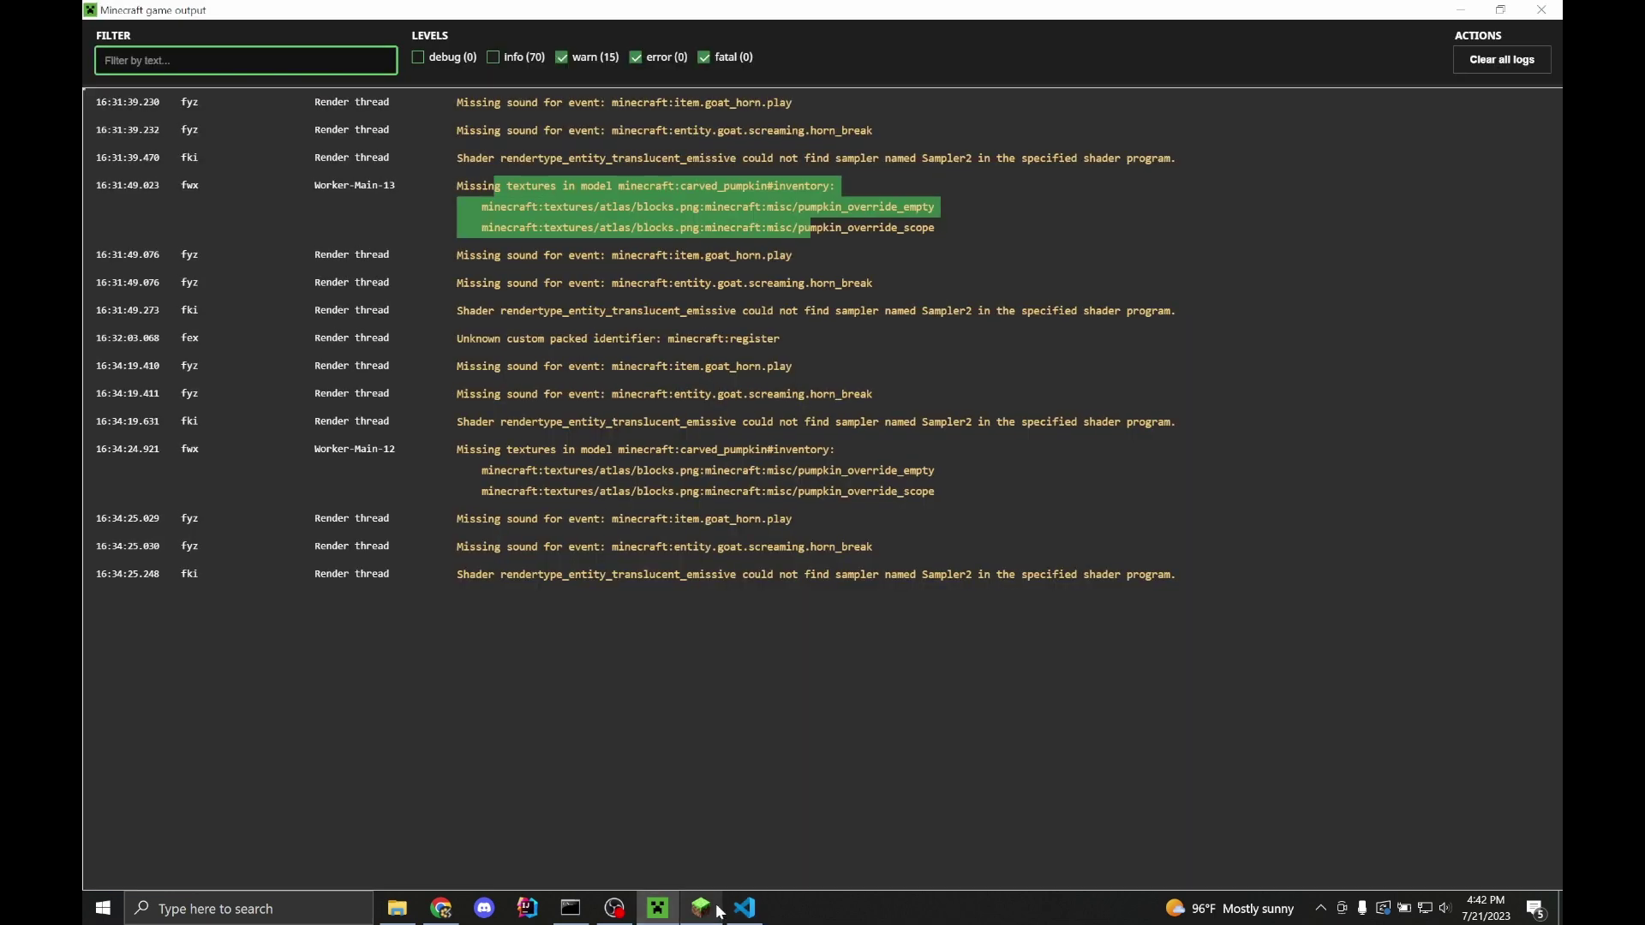
{"action": "left_click", "coordinate": [701, 907]}
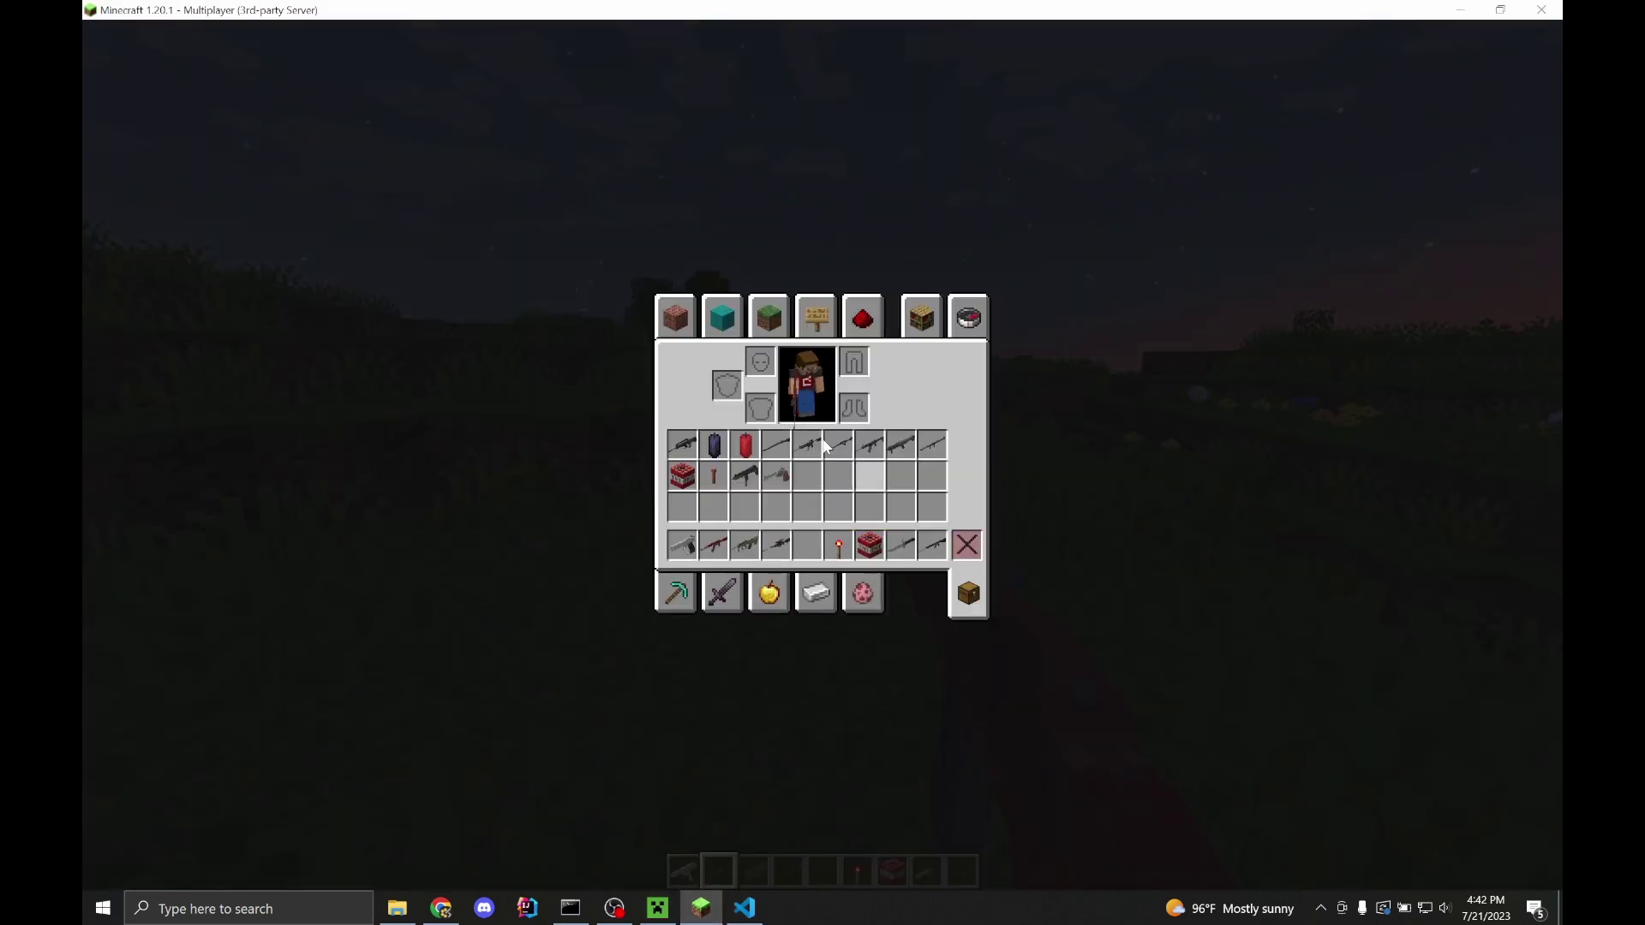
{"action": "key", "text": "e"}
{"action": "key", "text": "Escape"}
{"action": "left_click", "coordinate": [724, 406]}
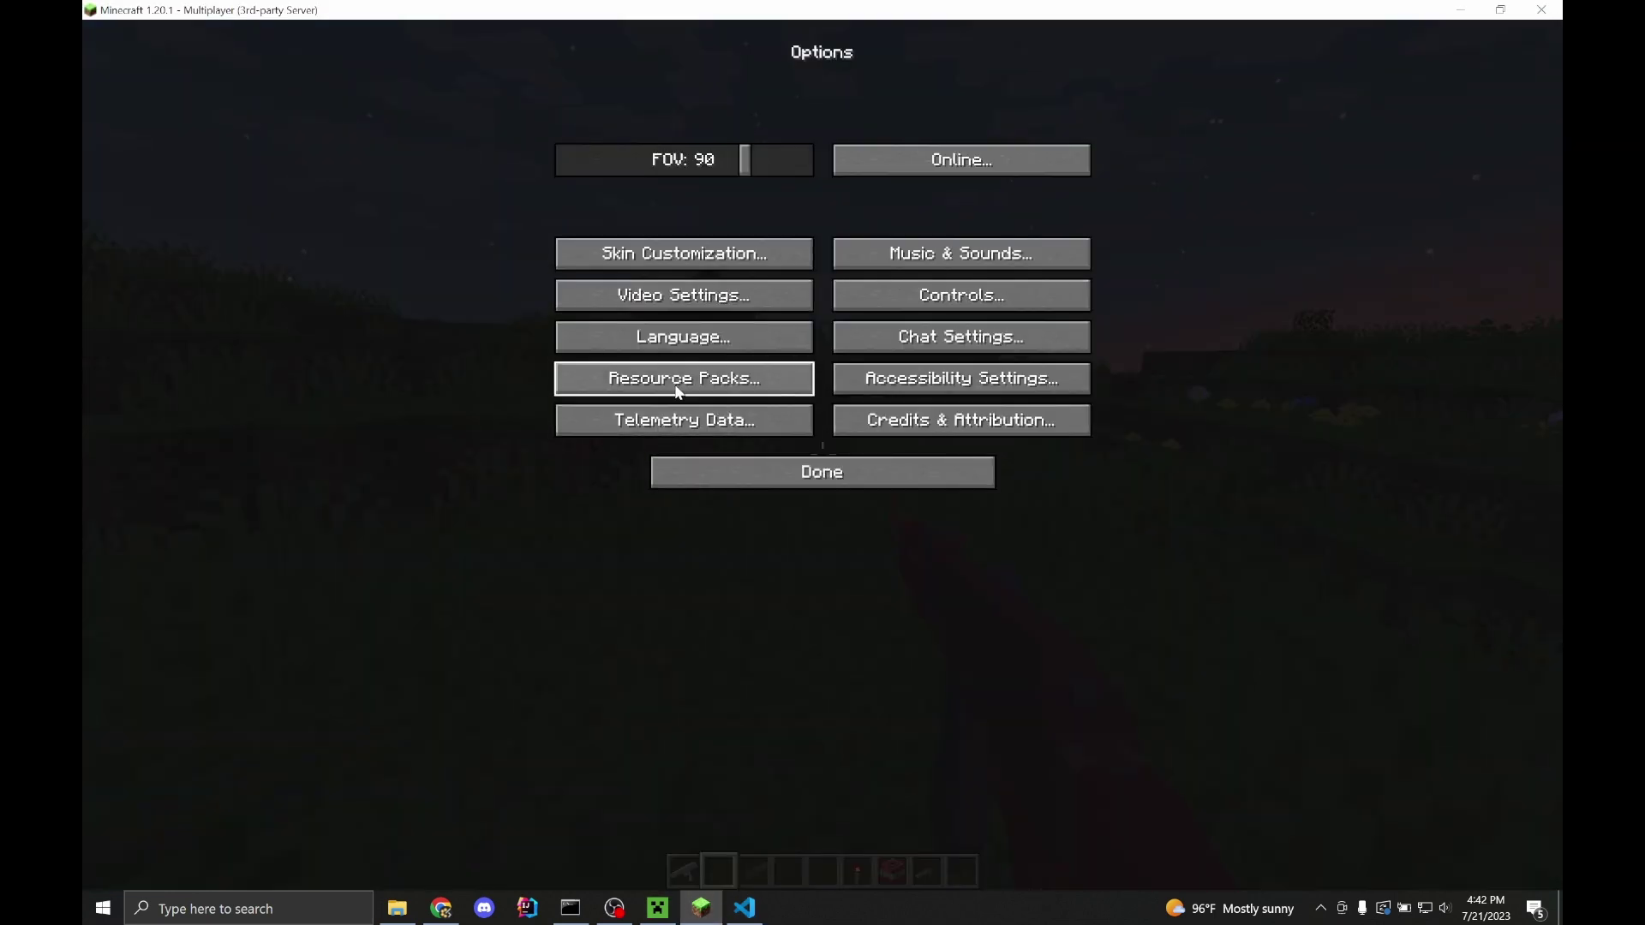
{"action": "left_click", "coordinate": [685, 379]}
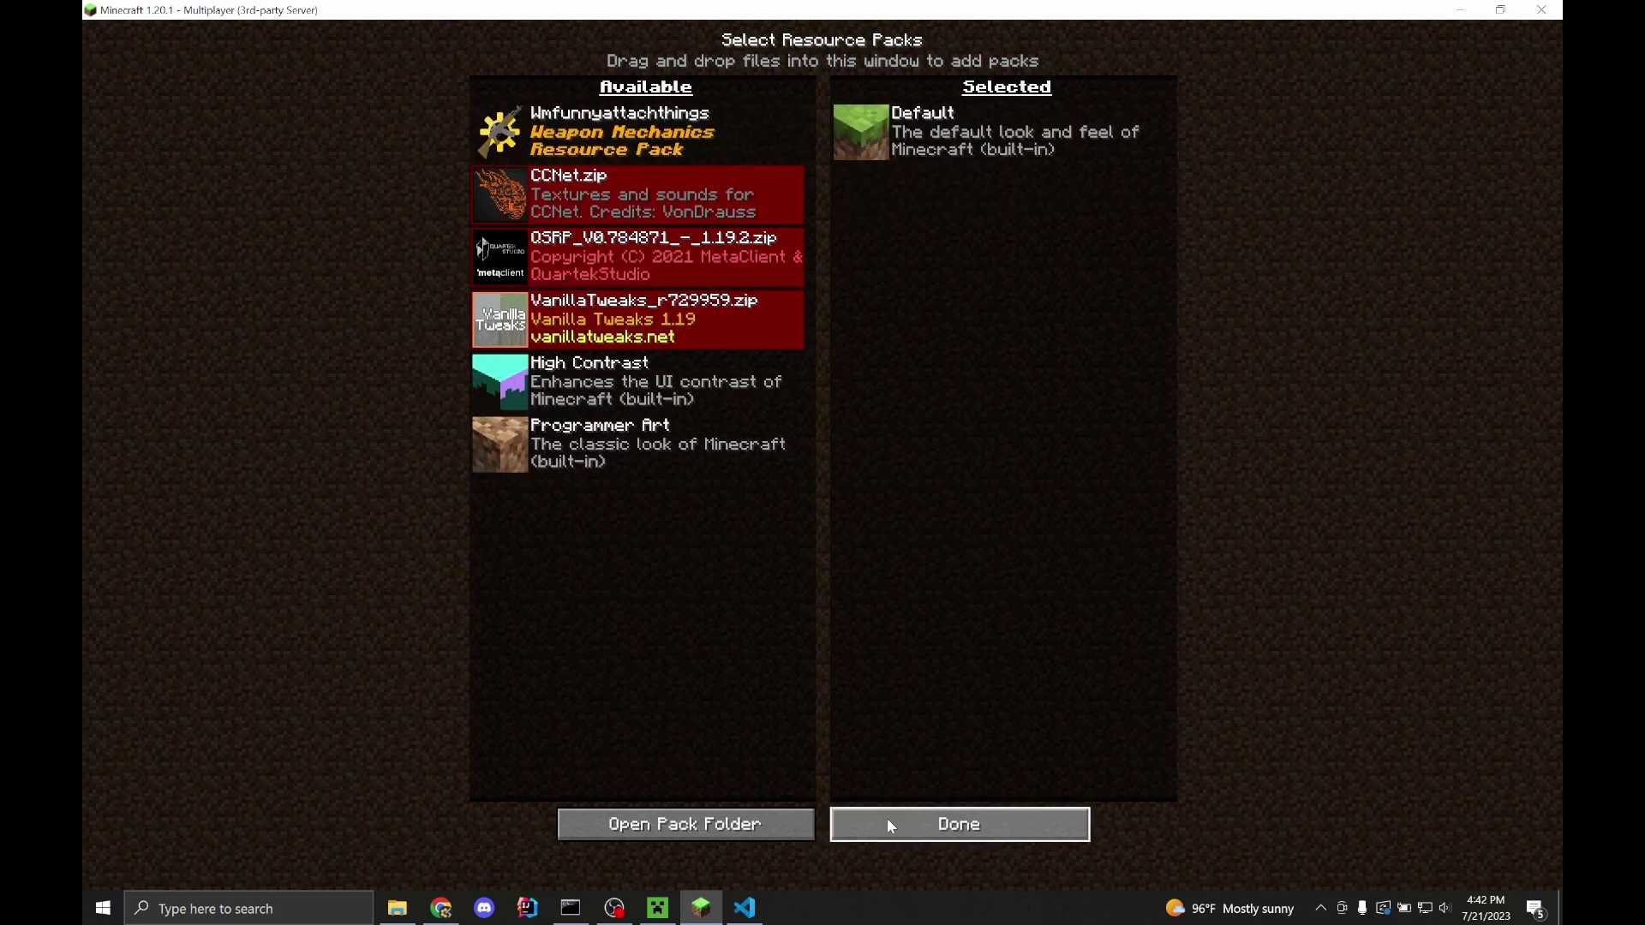
{"action": "left_click", "coordinate": [889, 820]}
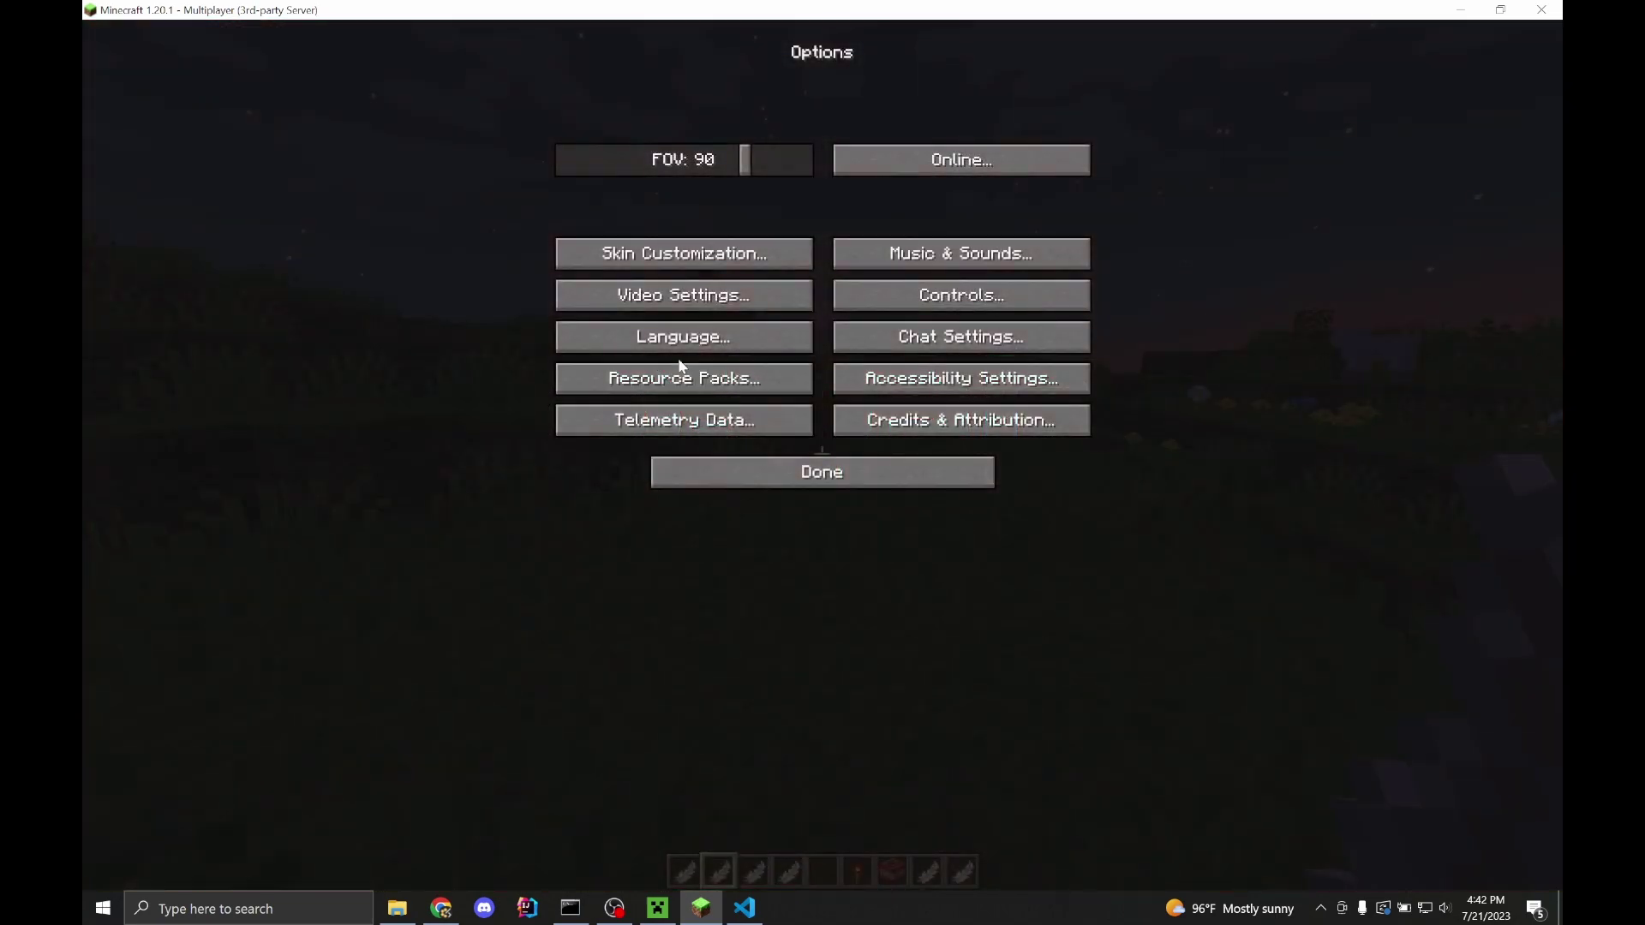
Enable the Wmfunnyattachthings pack, reload resources, and return to the game
{"action": "left_click", "coordinate": [680, 366]}
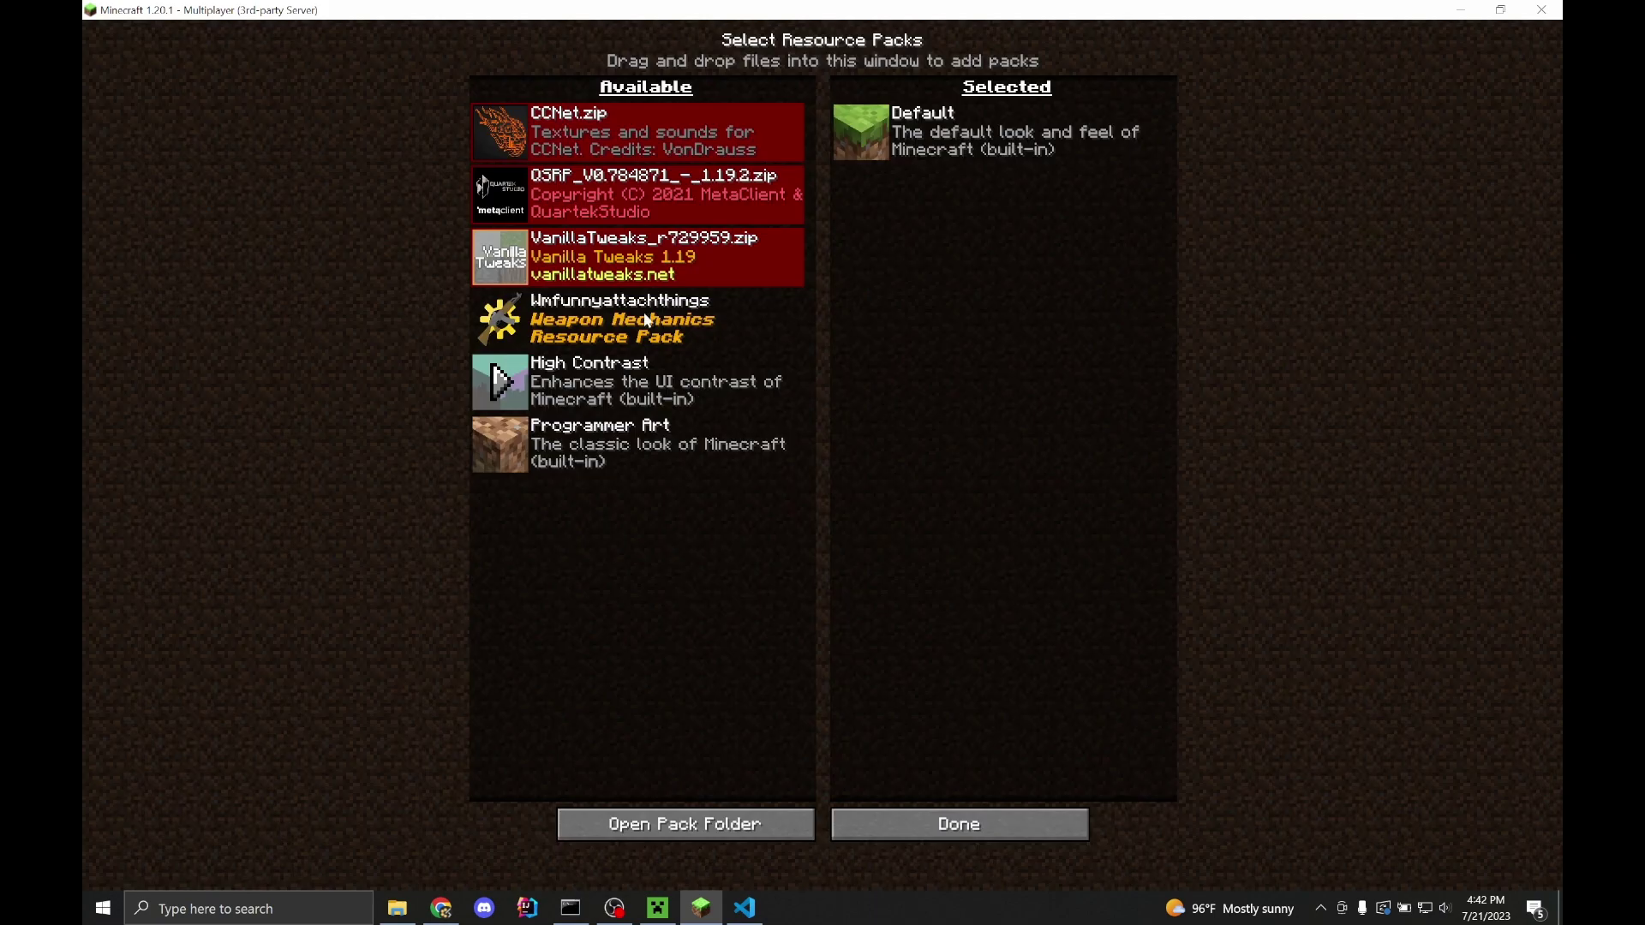
{"action": "left_click", "coordinate": [500, 320]}
{"action": "left_click", "coordinate": [896, 822]}
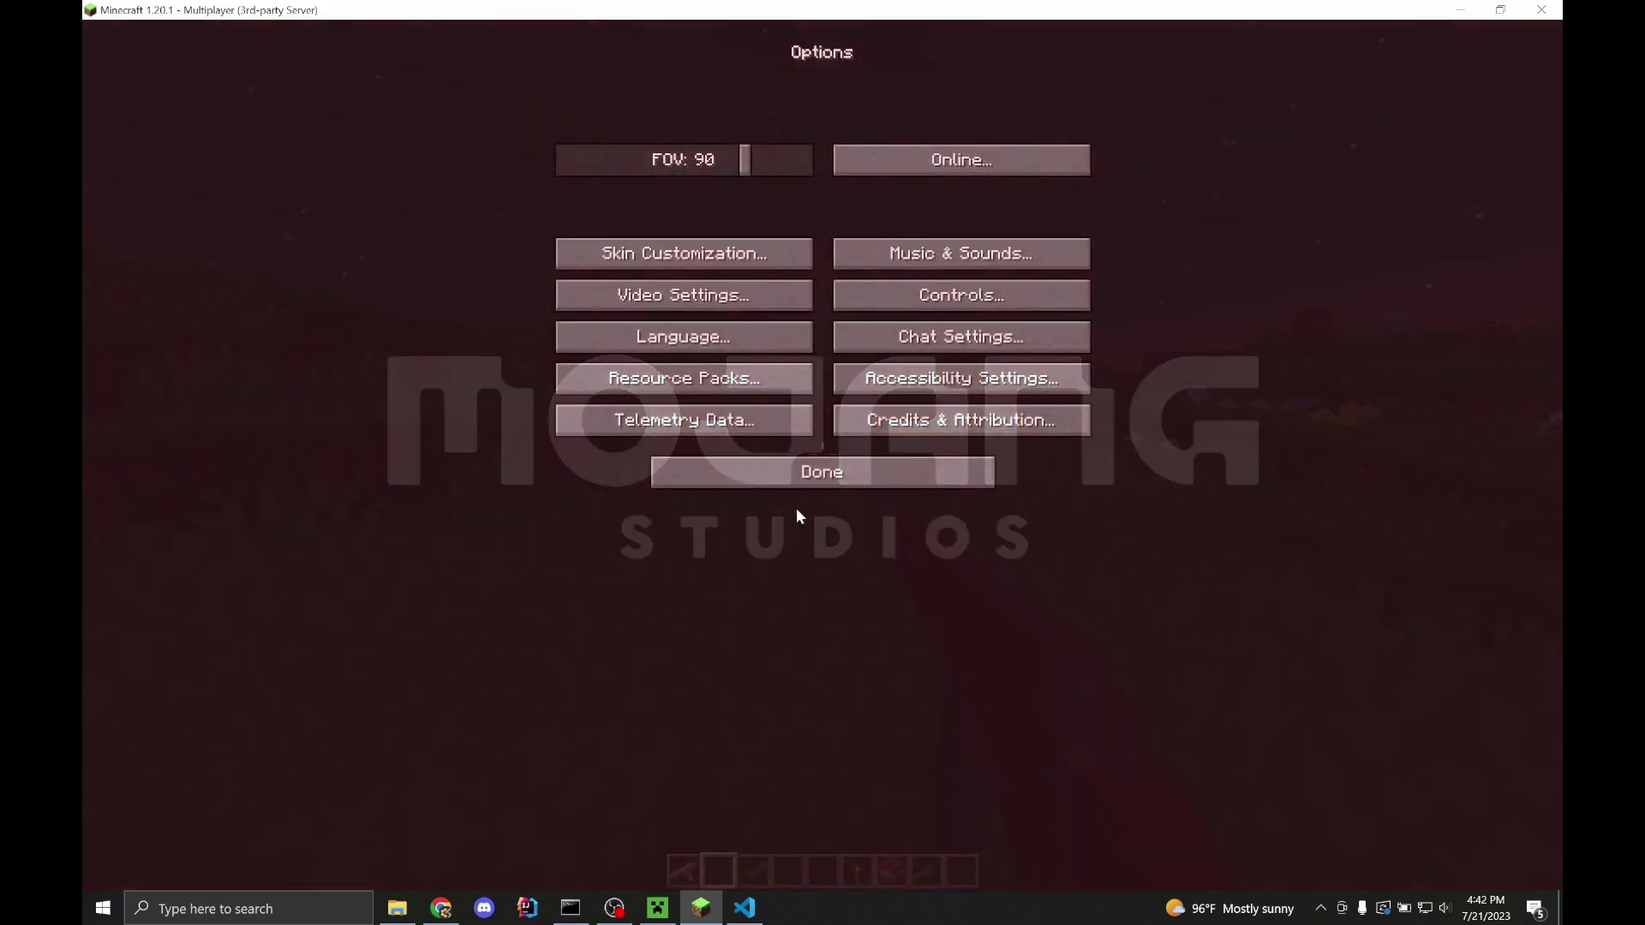
{"action": "left_click", "coordinate": [783, 466]}
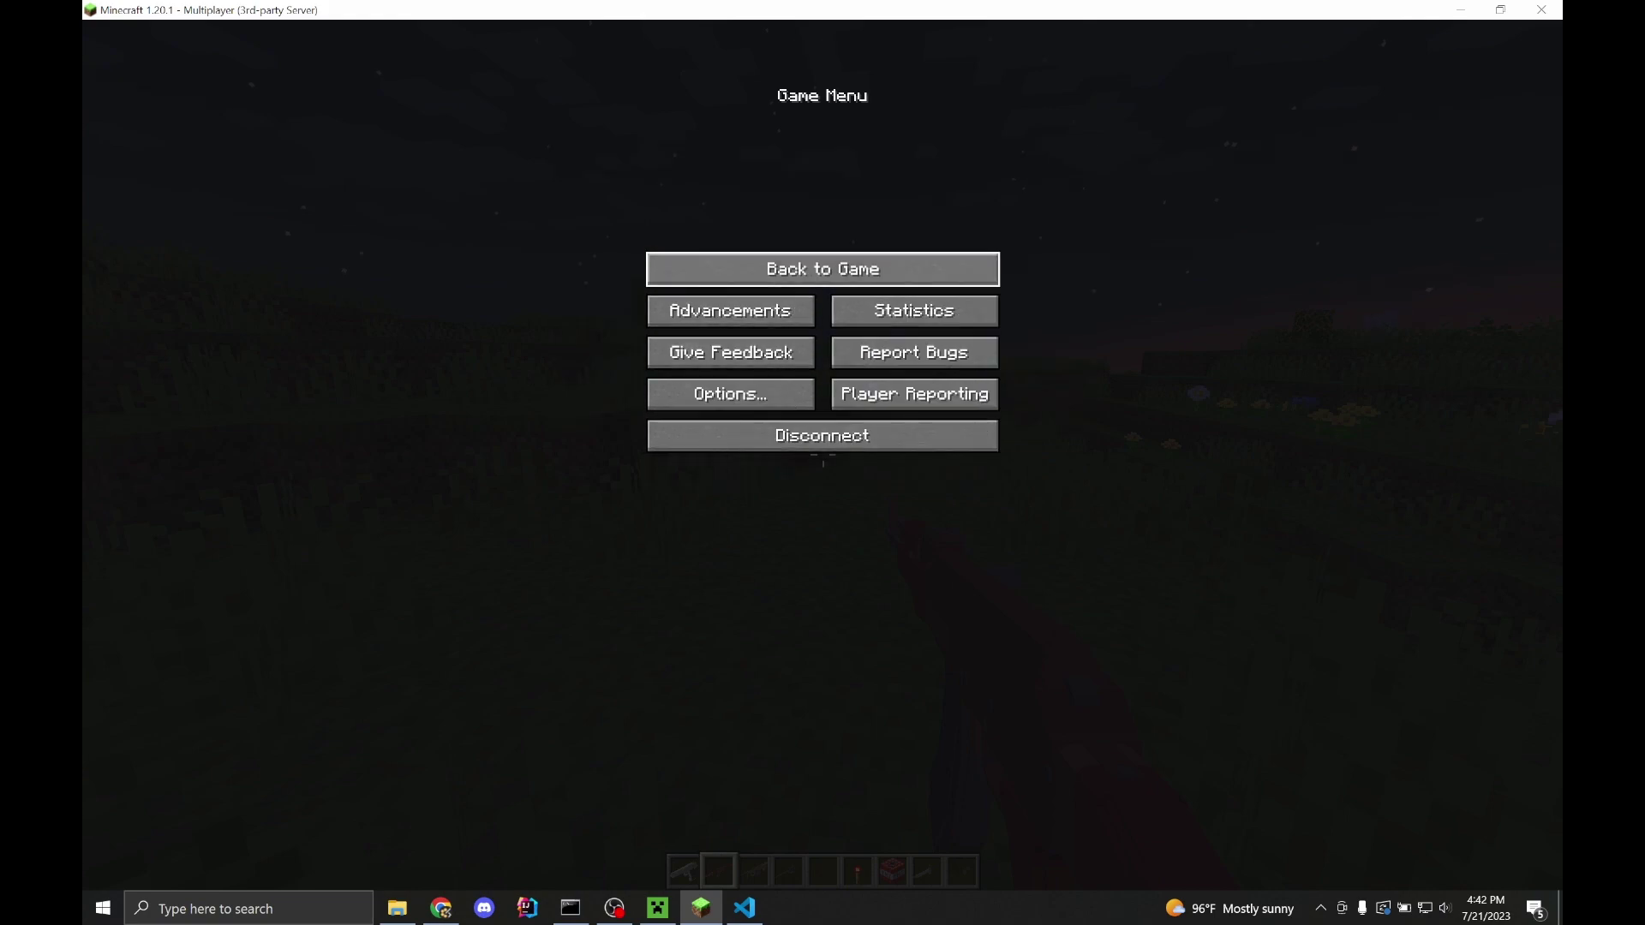
{"action": "left_click", "coordinate": [822, 269]}
Run the /tag command, then inspect the AX-50 model while aiming down its scope
{"action": "scroll", "coordinate": [822, 463], "scroll_direction": "down", "scroll_amount": 1}
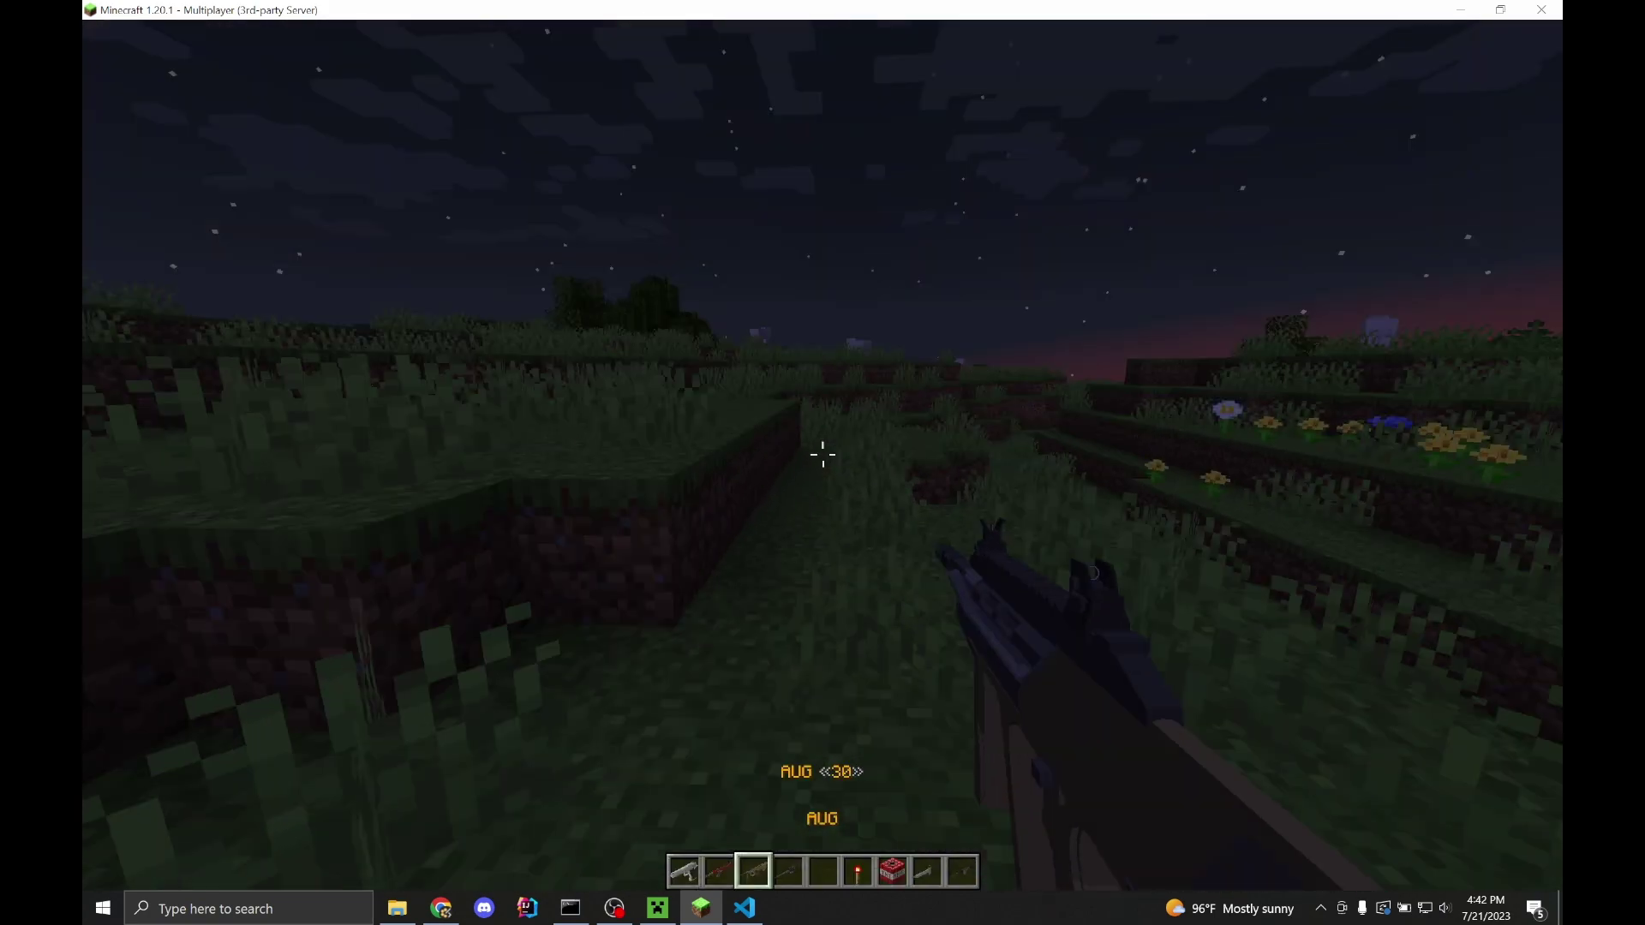
{"action": "type", "text": "/tag"}
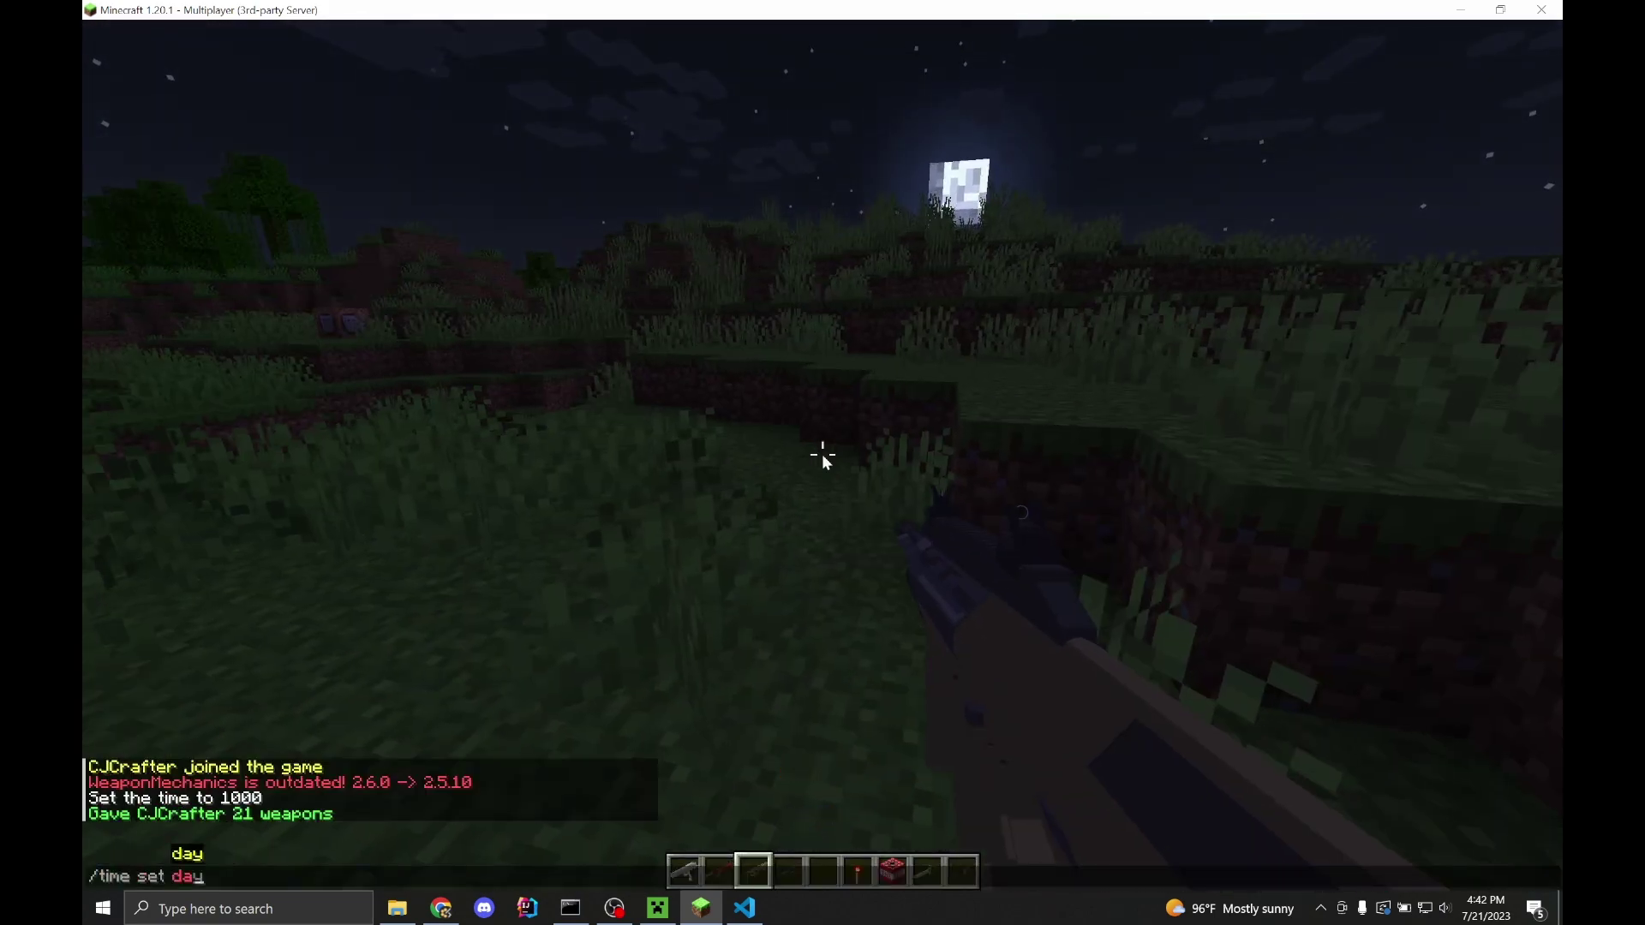
{"action": "key", "text": "Return"}
{"action": "scroll", "coordinate": [823, 462], "scroll_direction": "down", "scroll_amount": 1}
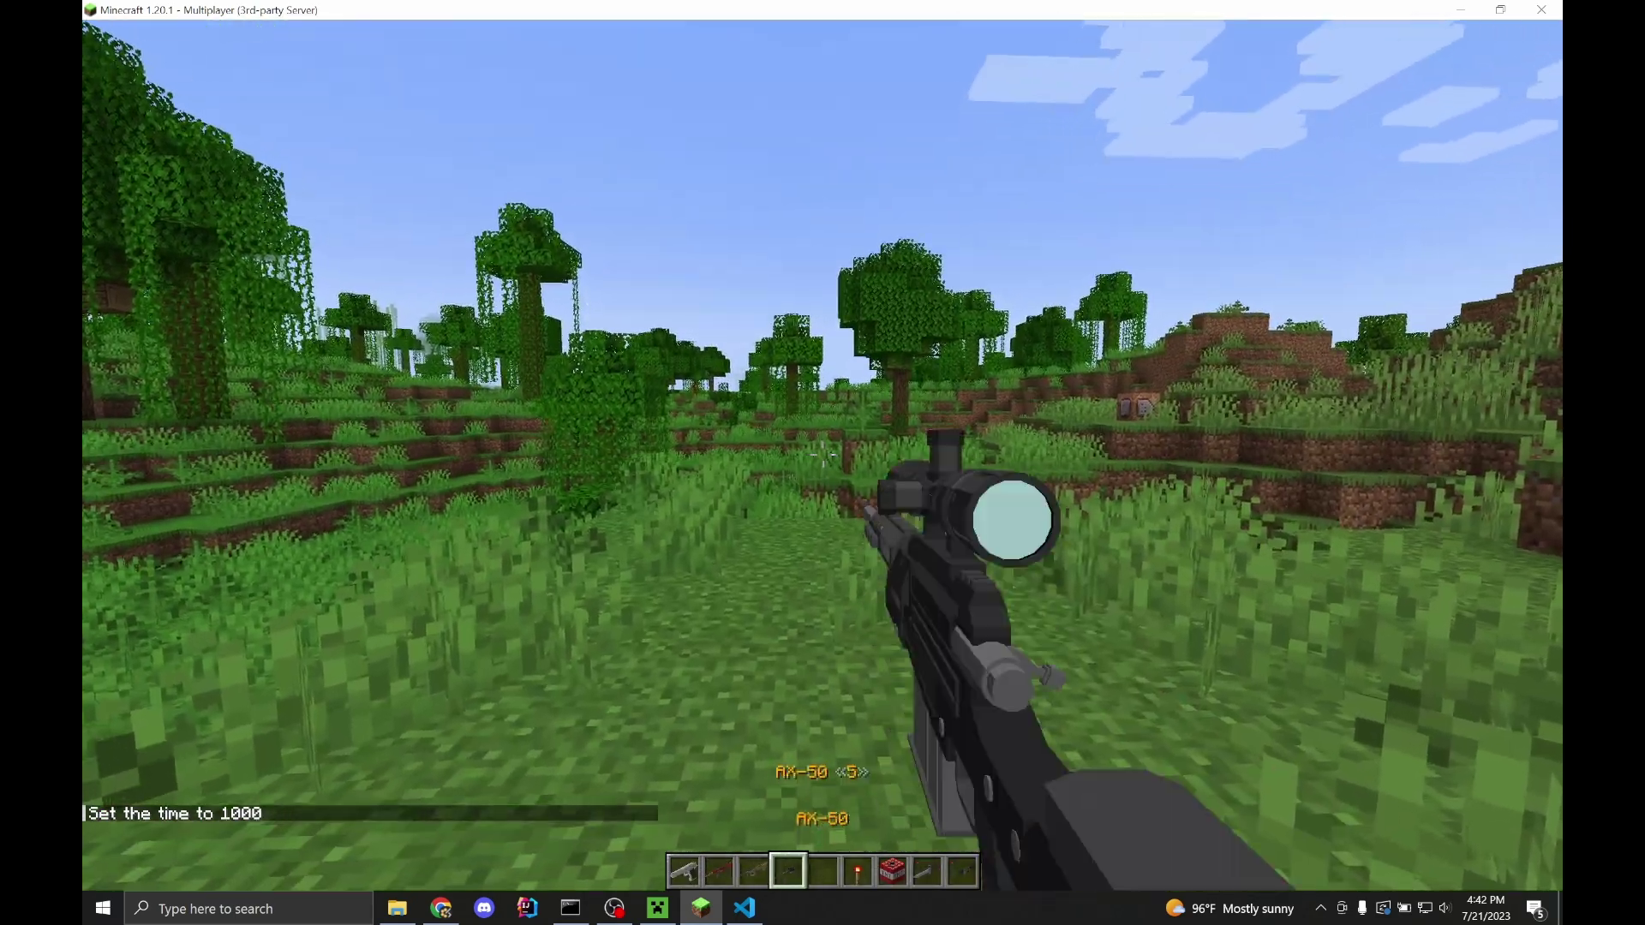
{"action": "key", "text": "r"}
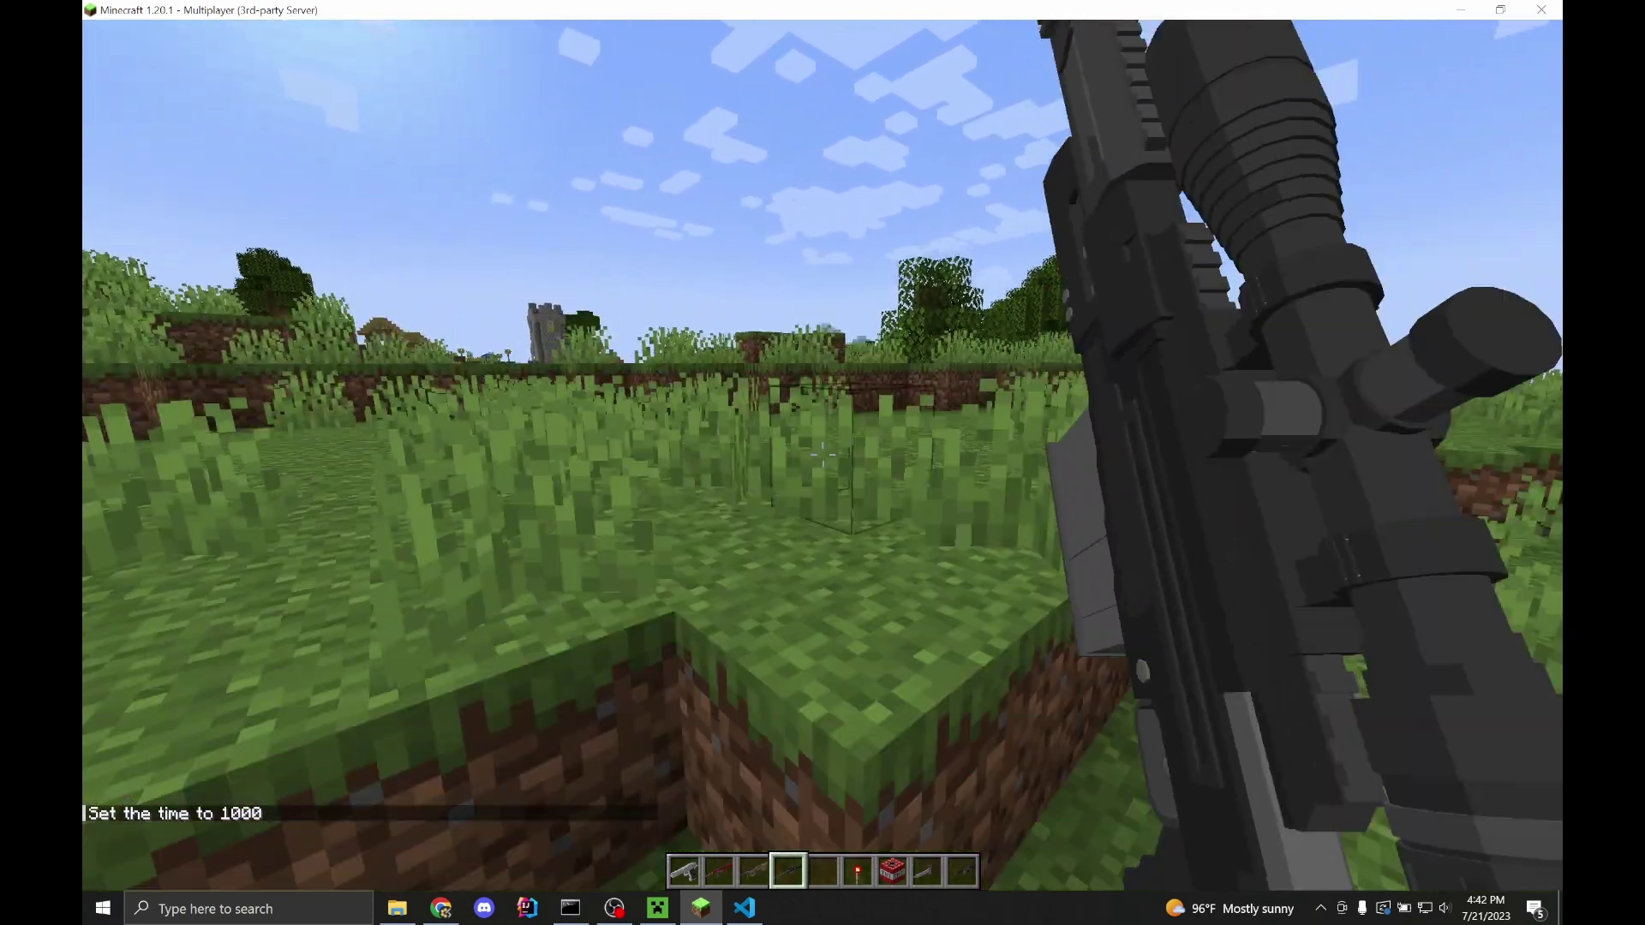
{"action": "right_click", "coordinate": [822, 454]}
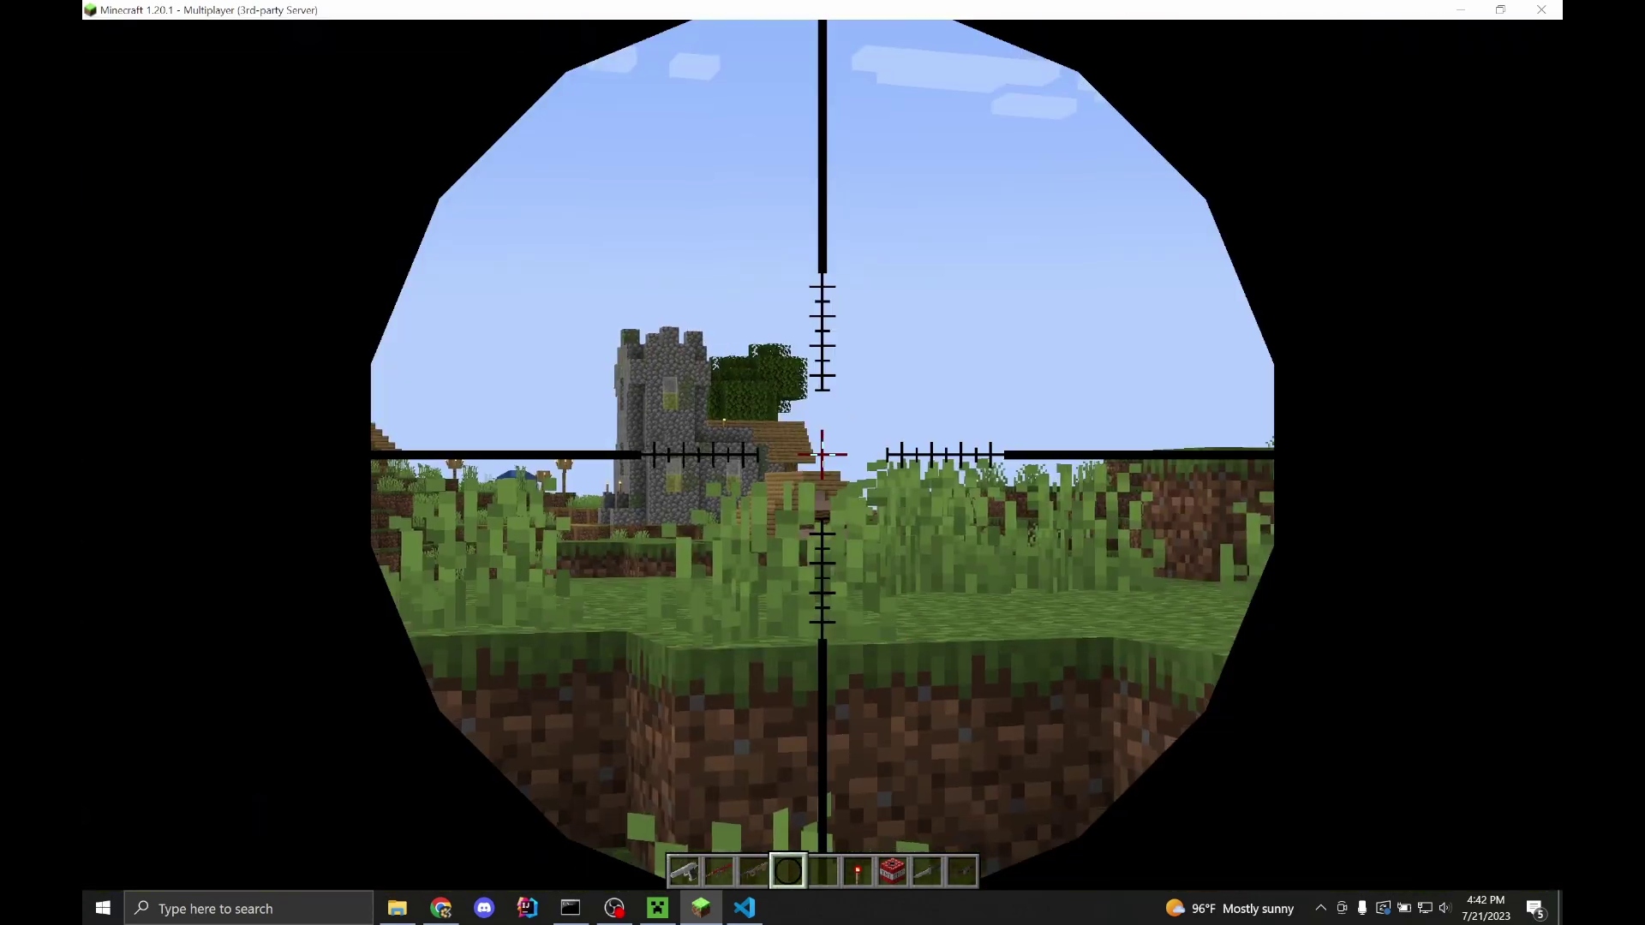
{"action": "right_click", "coordinate": [822, 455]}
{"action": "key", "text": "8"}
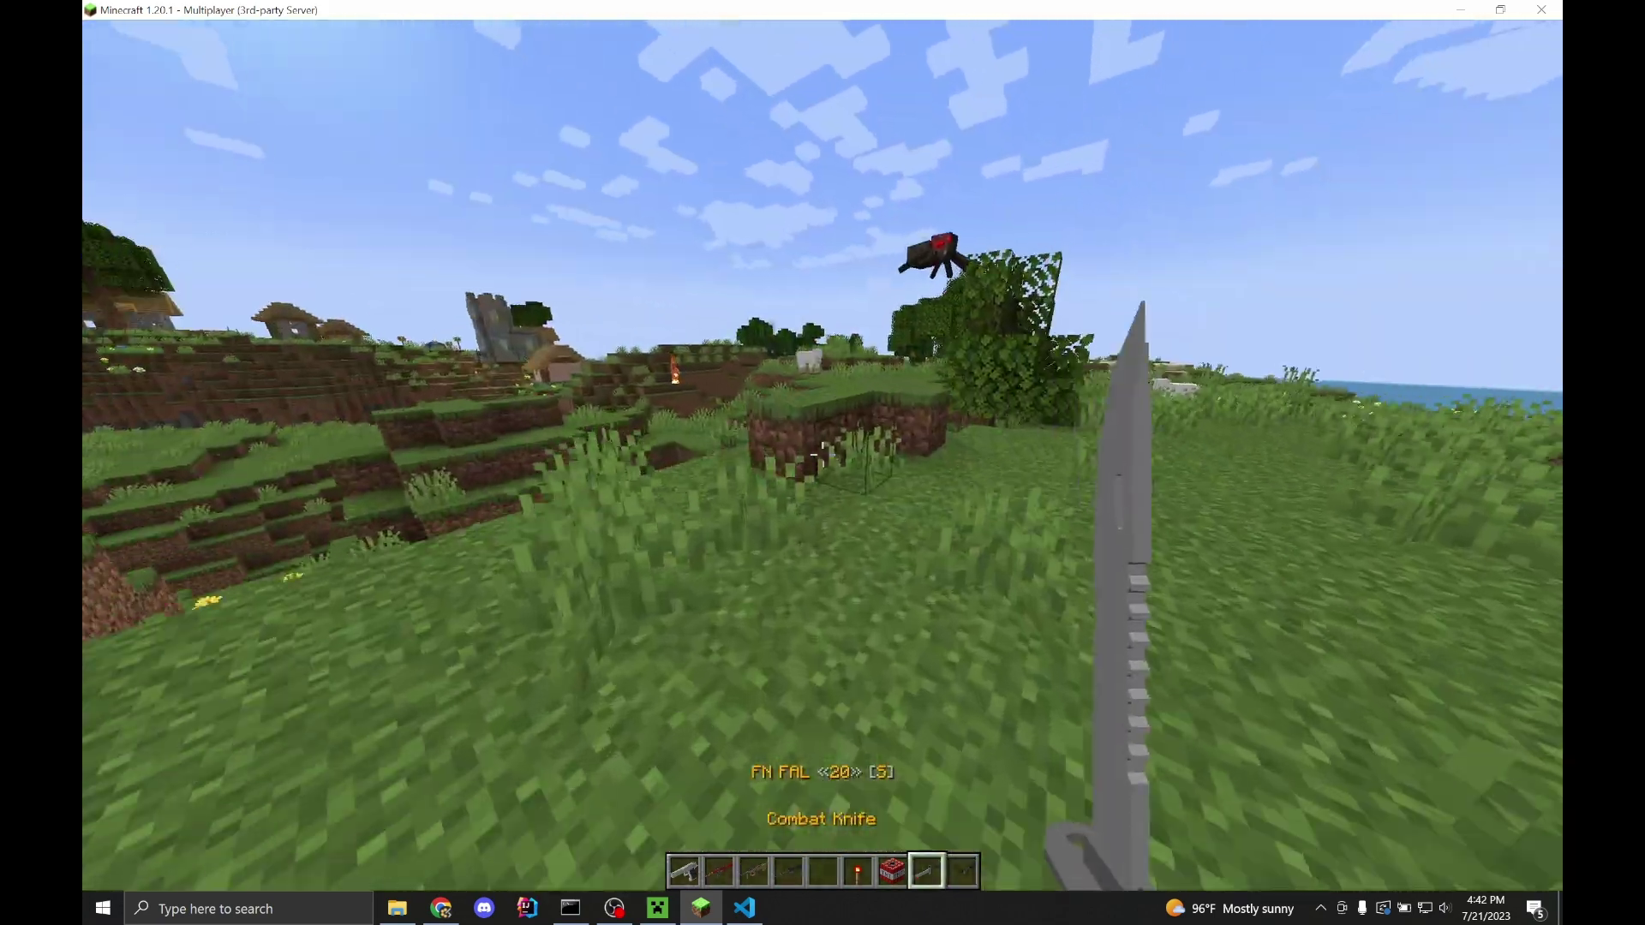
Walk and sprint across the grass to check the AK-47's normal and sprinting models
{"action": "key", "text": "w"}
{"action": "scroll", "coordinate": [822, 462], "scroll_direction": "up", "scroll_amount": 4}
{"action": "scroll", "coordinate": [823, 463], "scroll_direction": "up", "scroll_amount": 2}
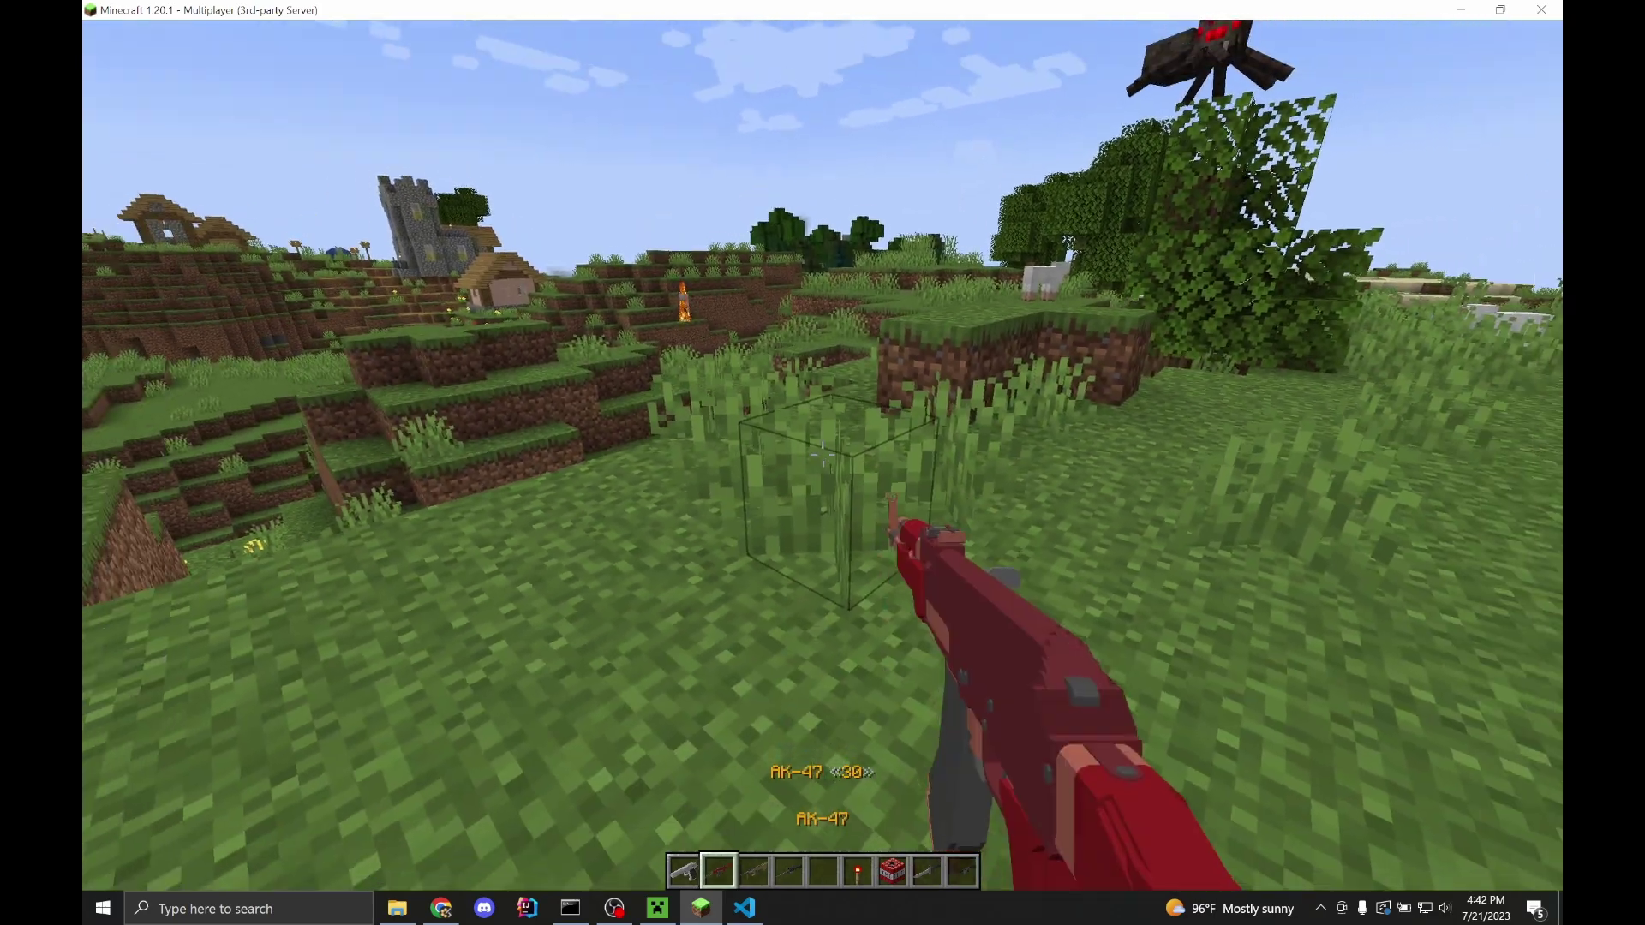
{"action": "key", "text": "w"}
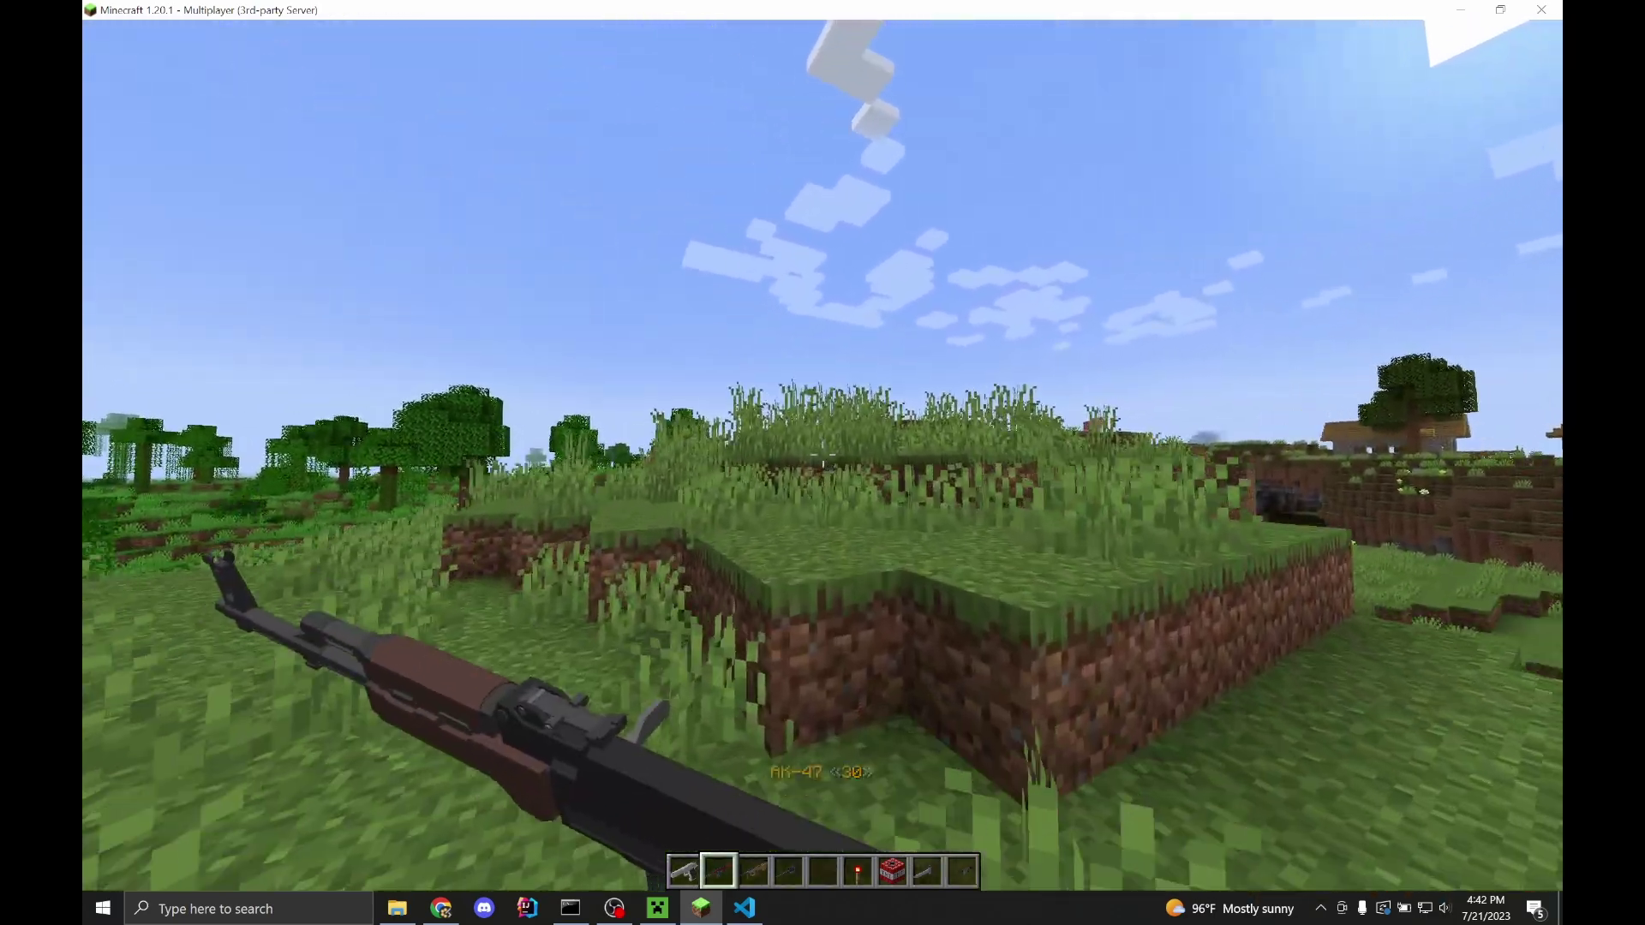
{"action": "key", "text": "w"}
{"action": "key", "text": "w"}
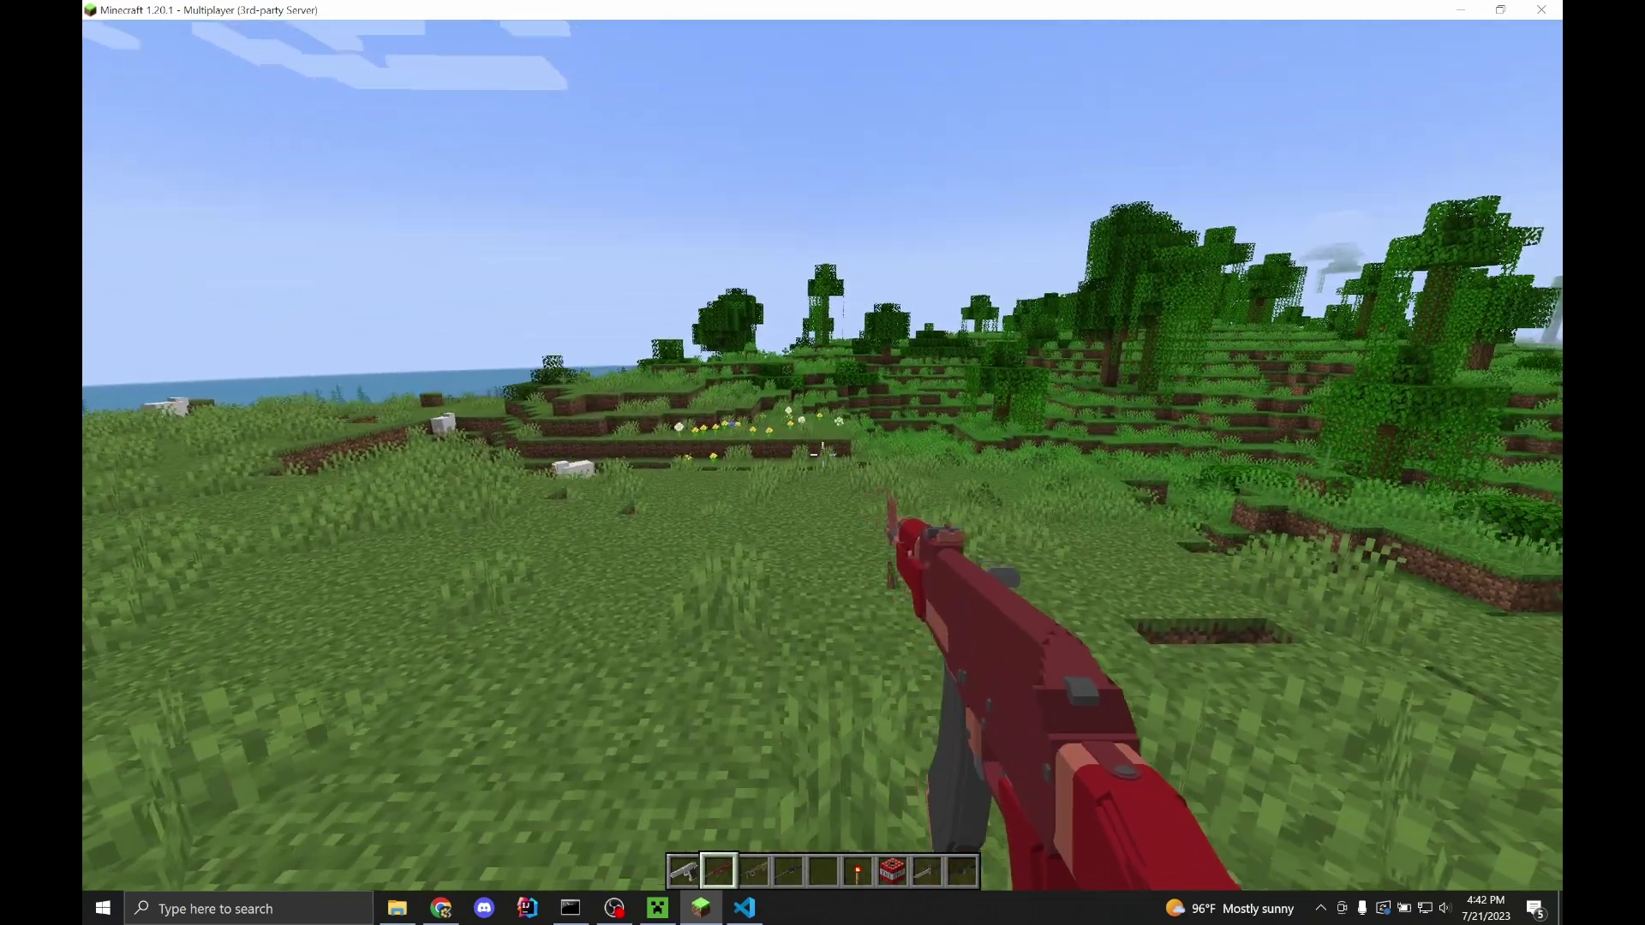
{"action": "key", "text": "w"}
{"action": "key", "text": "w"}
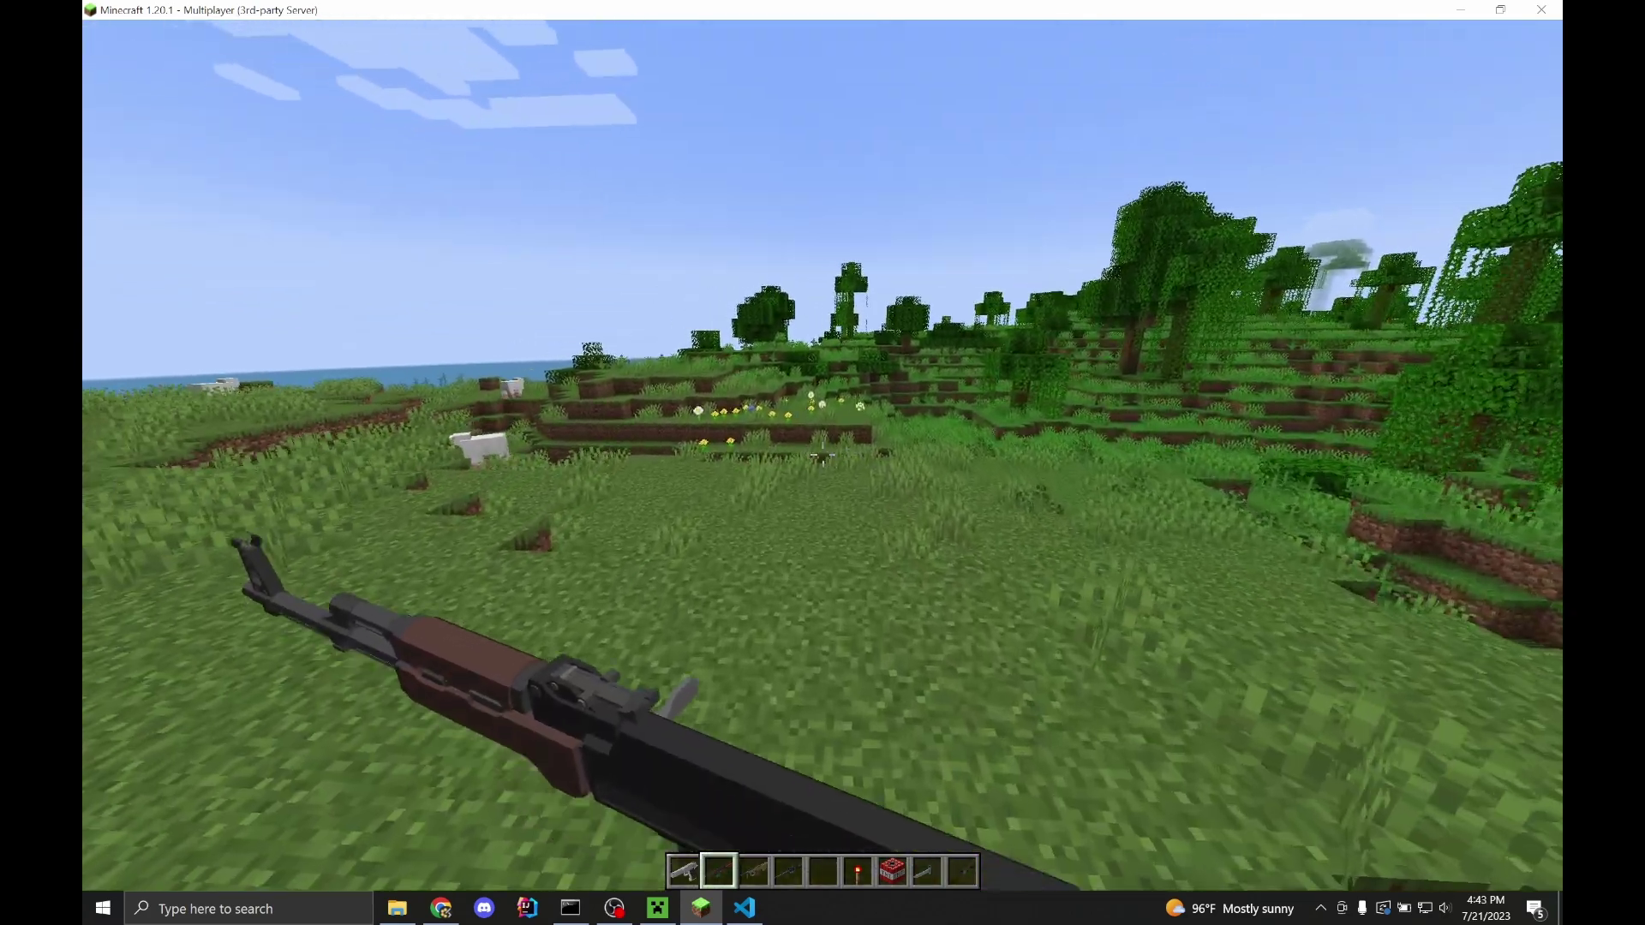
{"action": "key", "text": "w"}
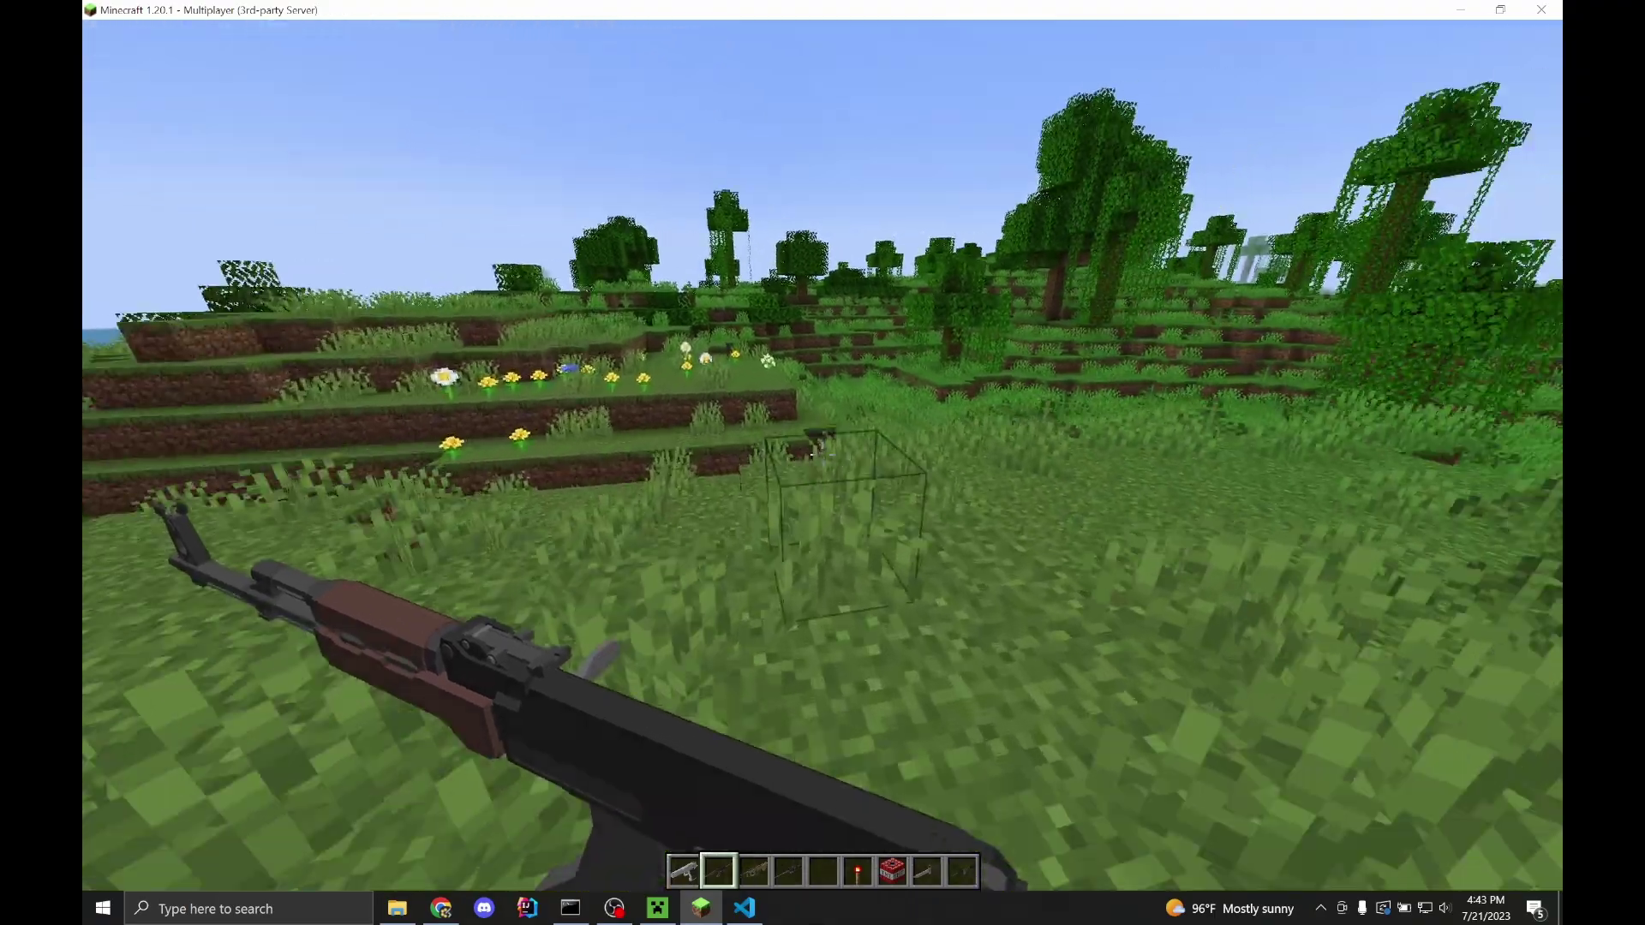
{"action": "key", "text": "w"}
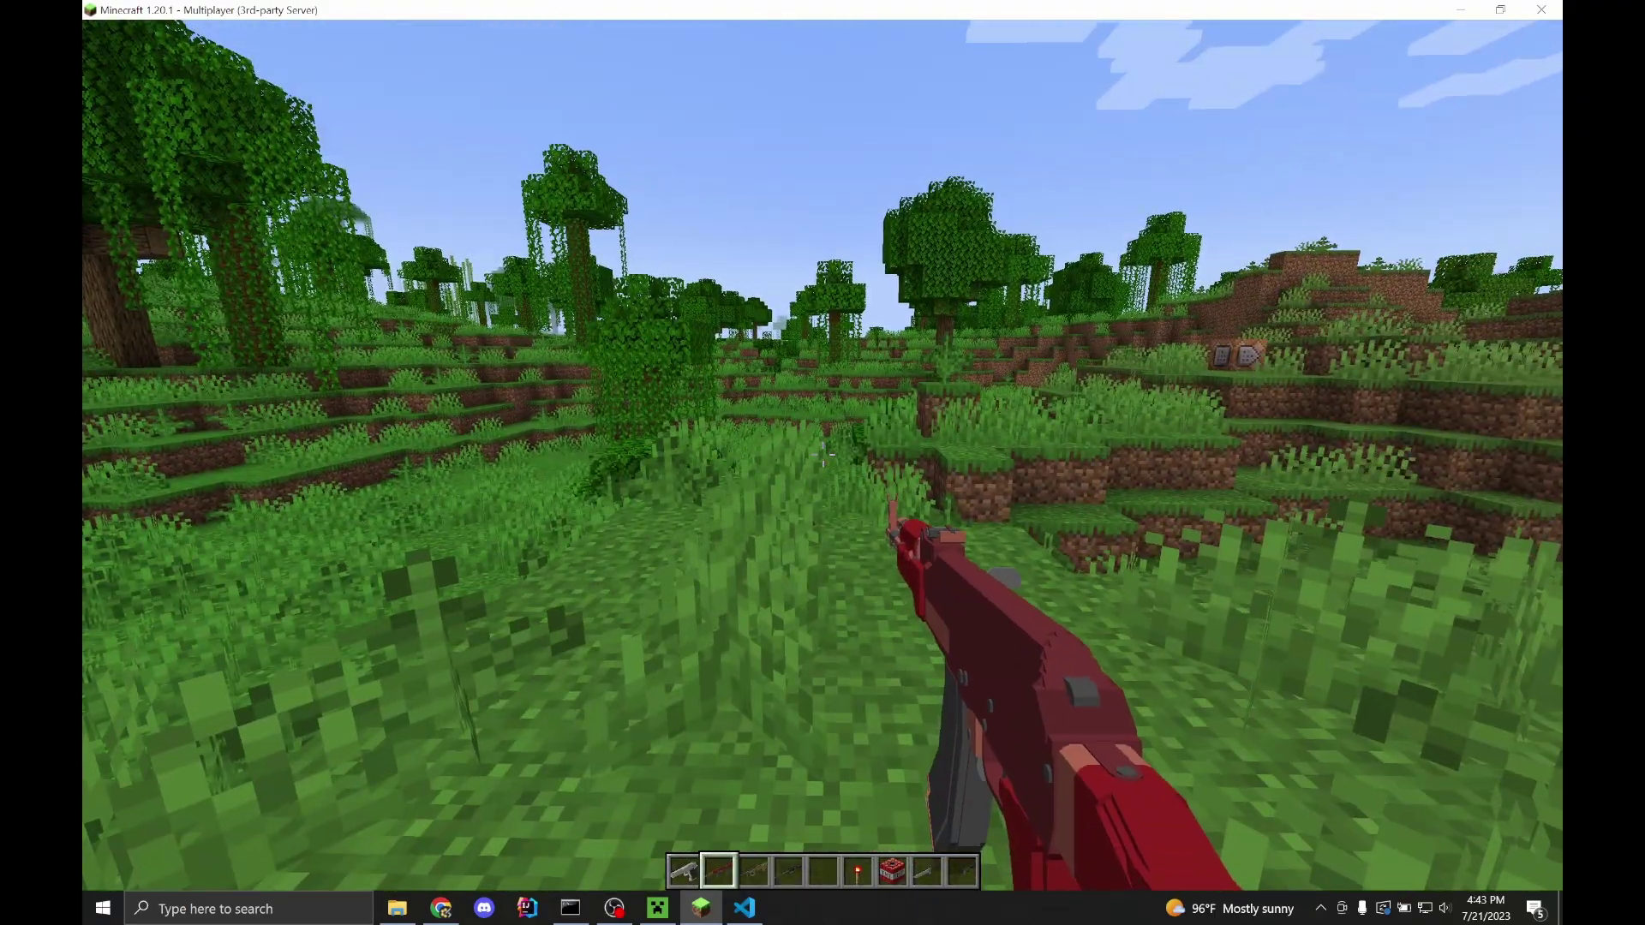
Sprint to view the AK-47 sprint pose and step onto the pressure plate by the command block
{"action": "key", "text": "w"}
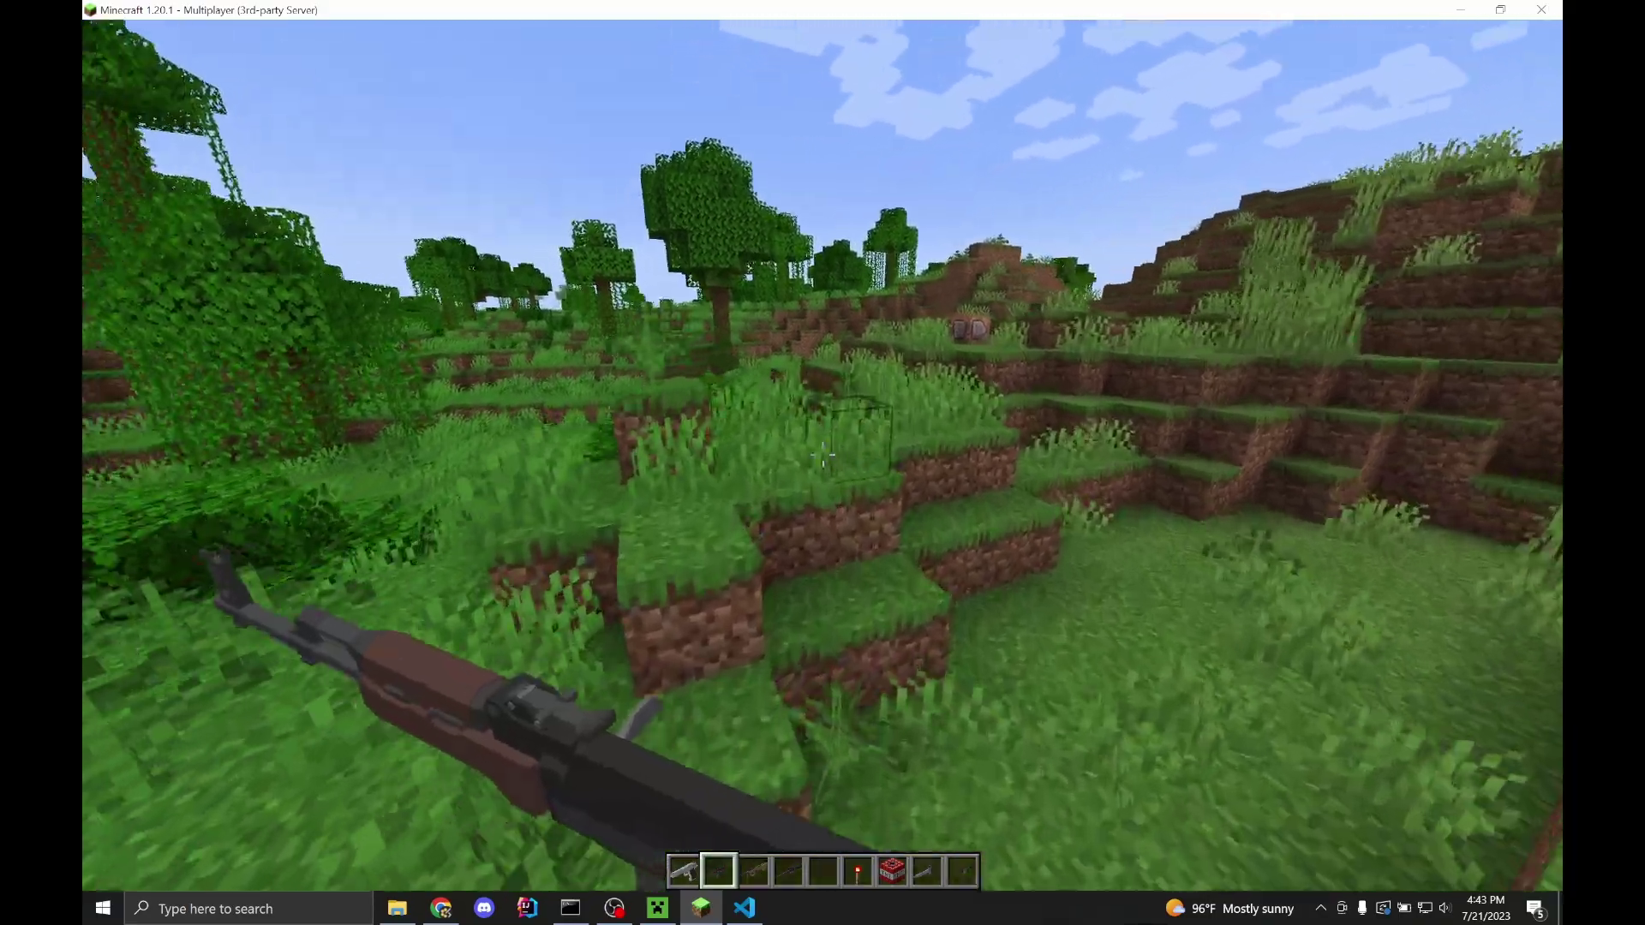
{"action": "key", "text": "w"}
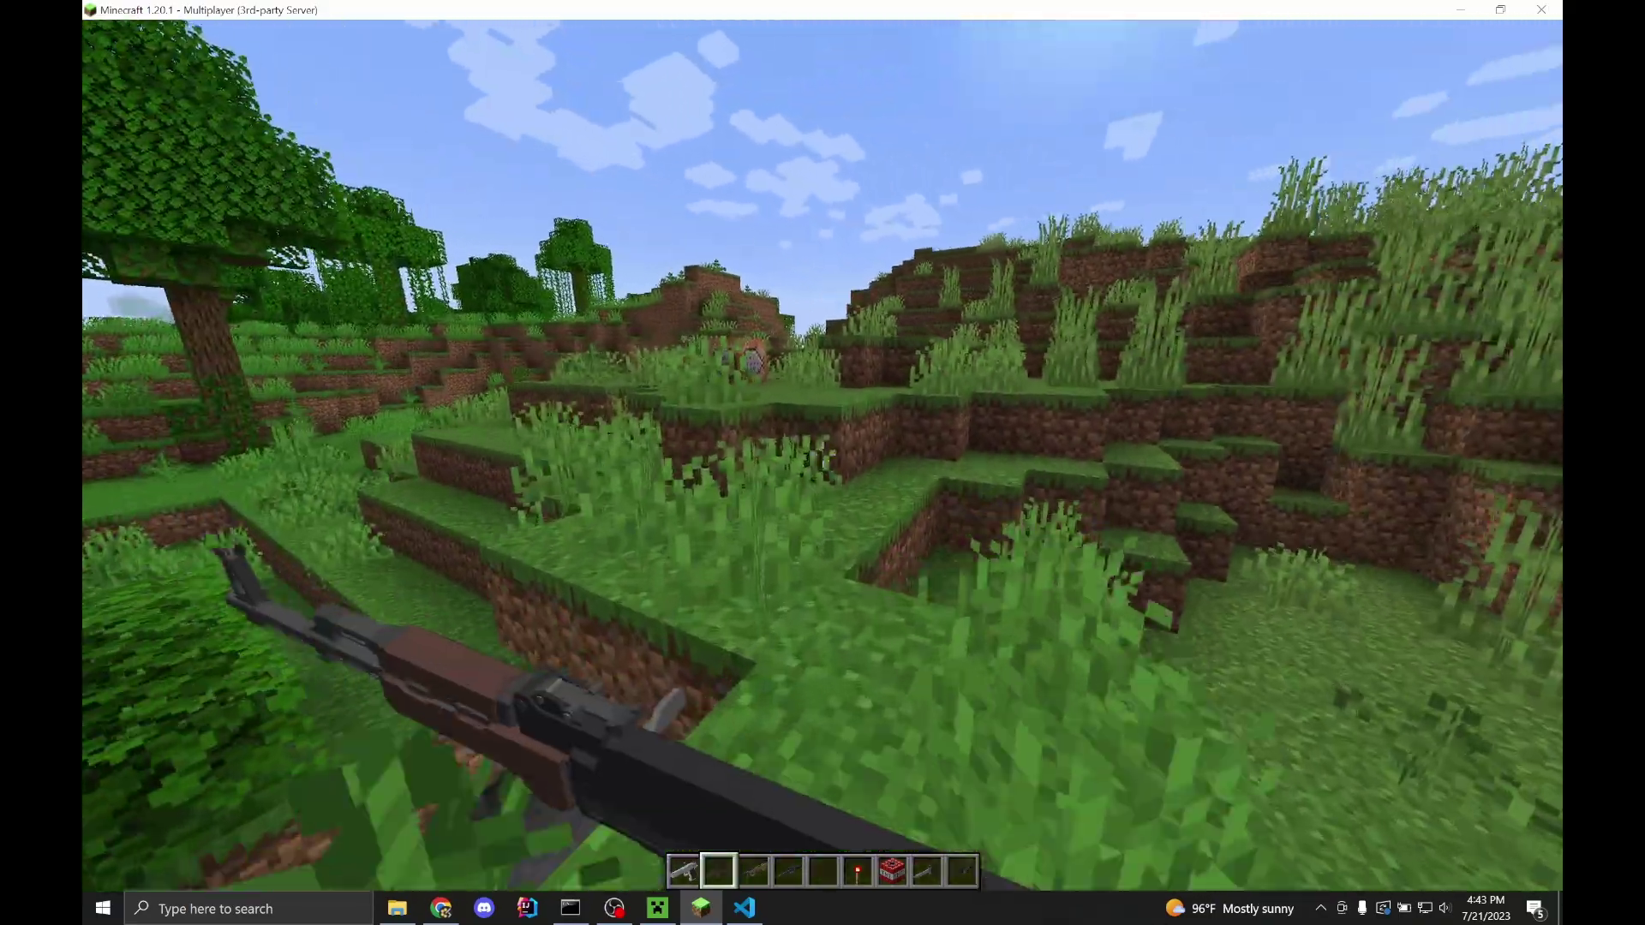
{"action": "key", "text": "w"}
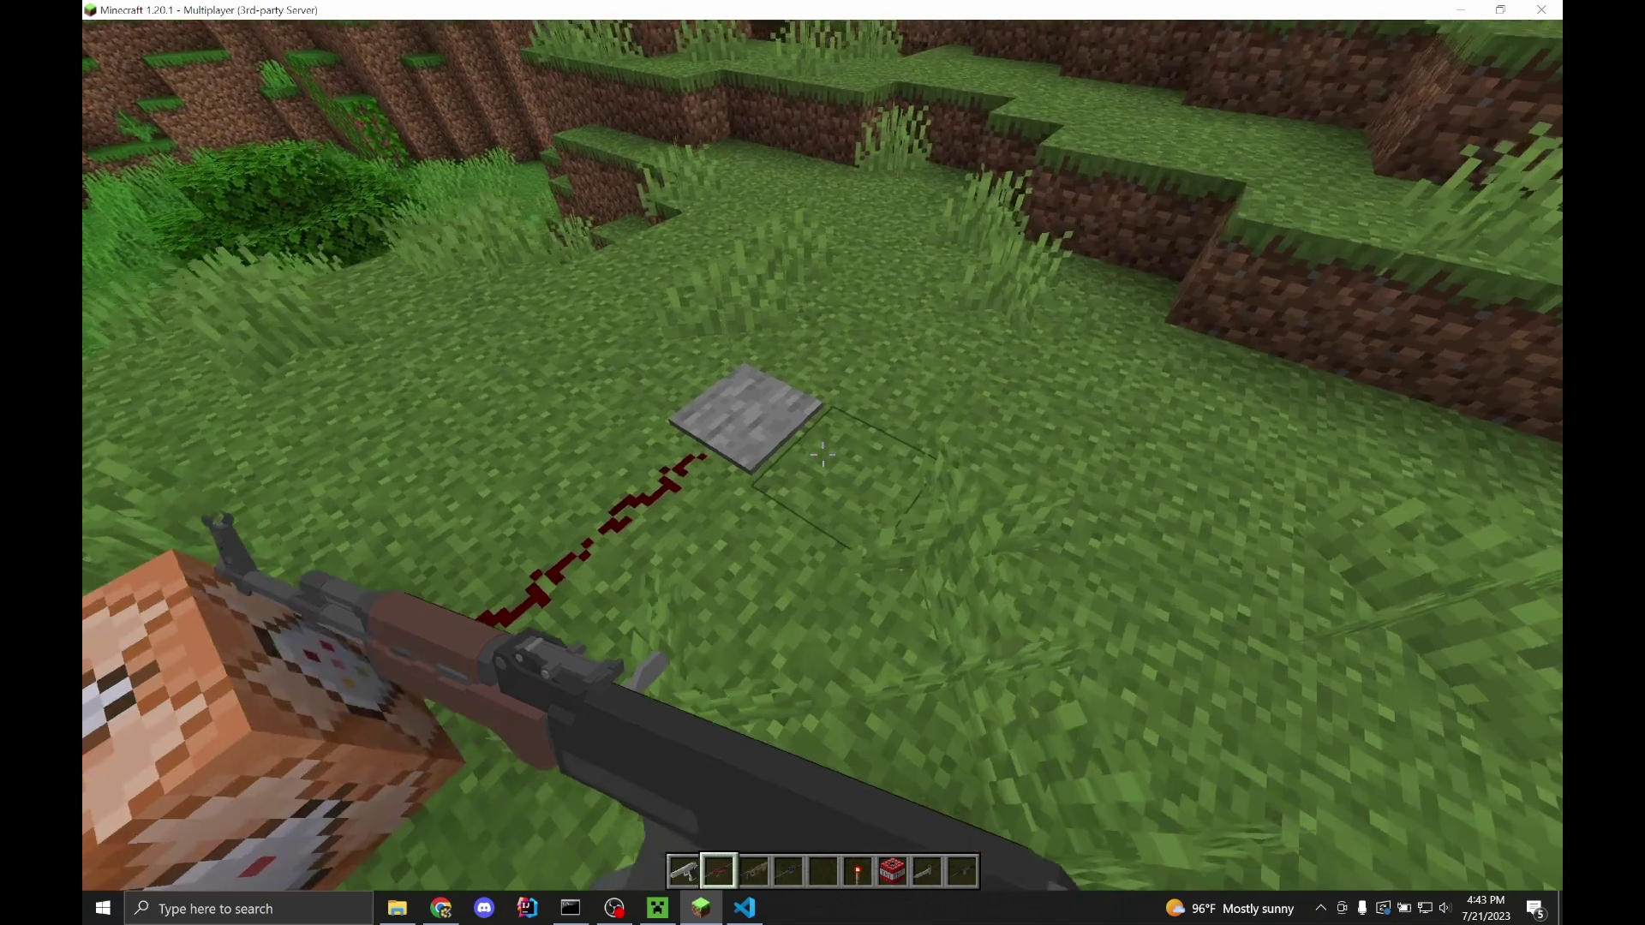
{"action": "key", "text": "w"}
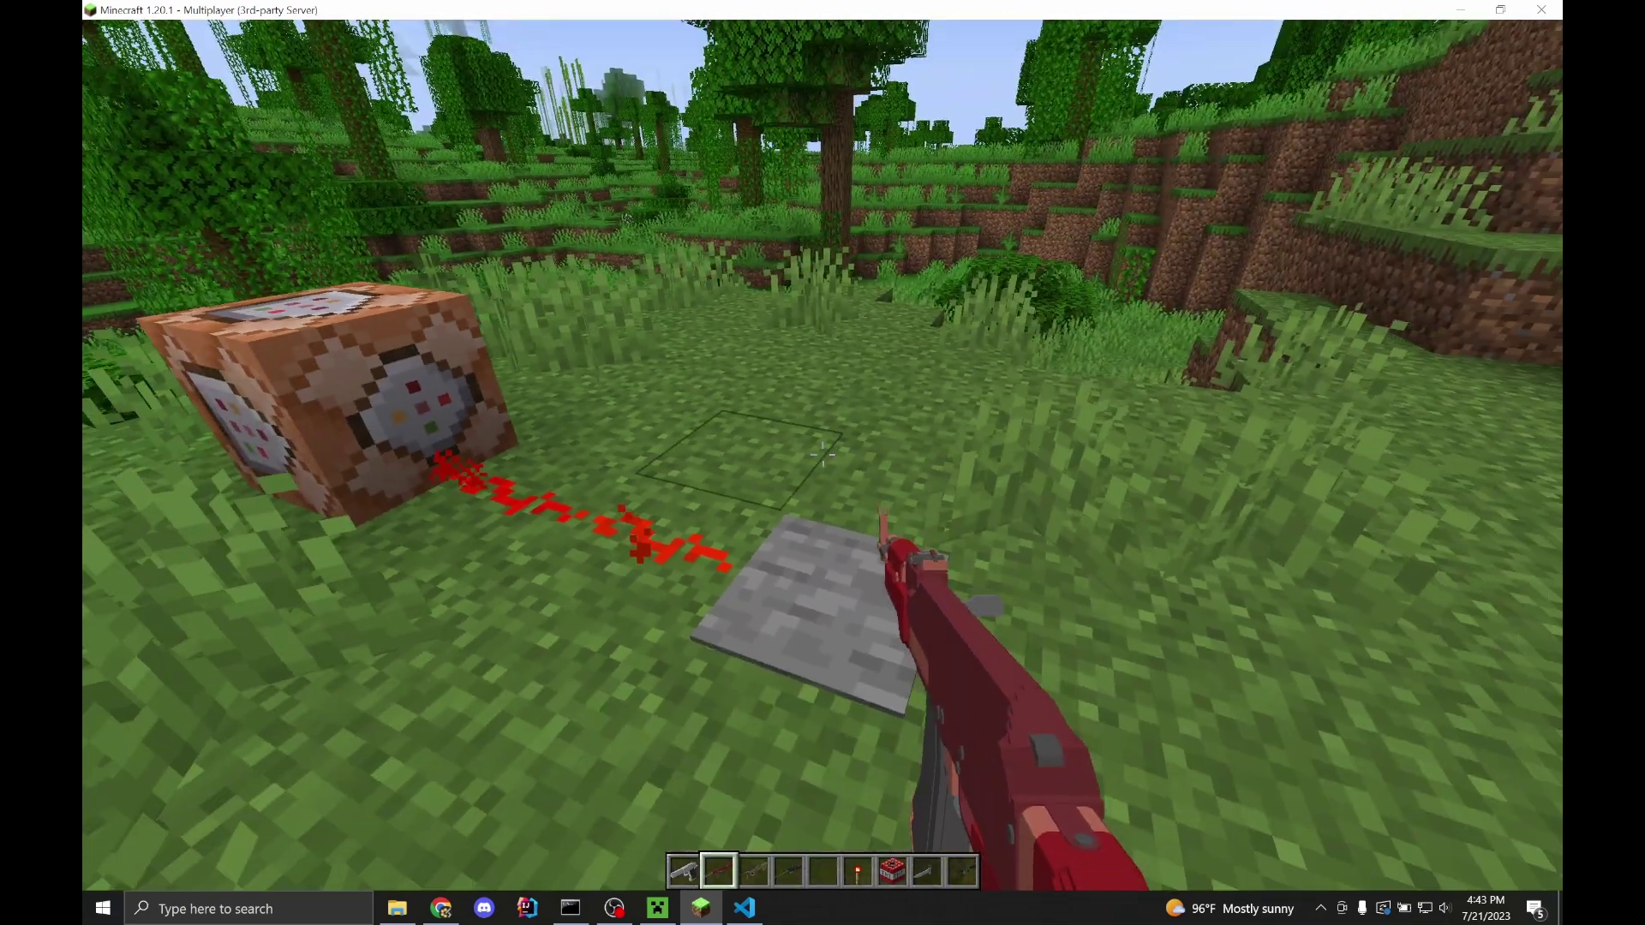
{"action": "key", "text": "e"}
{"action": "left_click", "coordinate": [570, 907]}
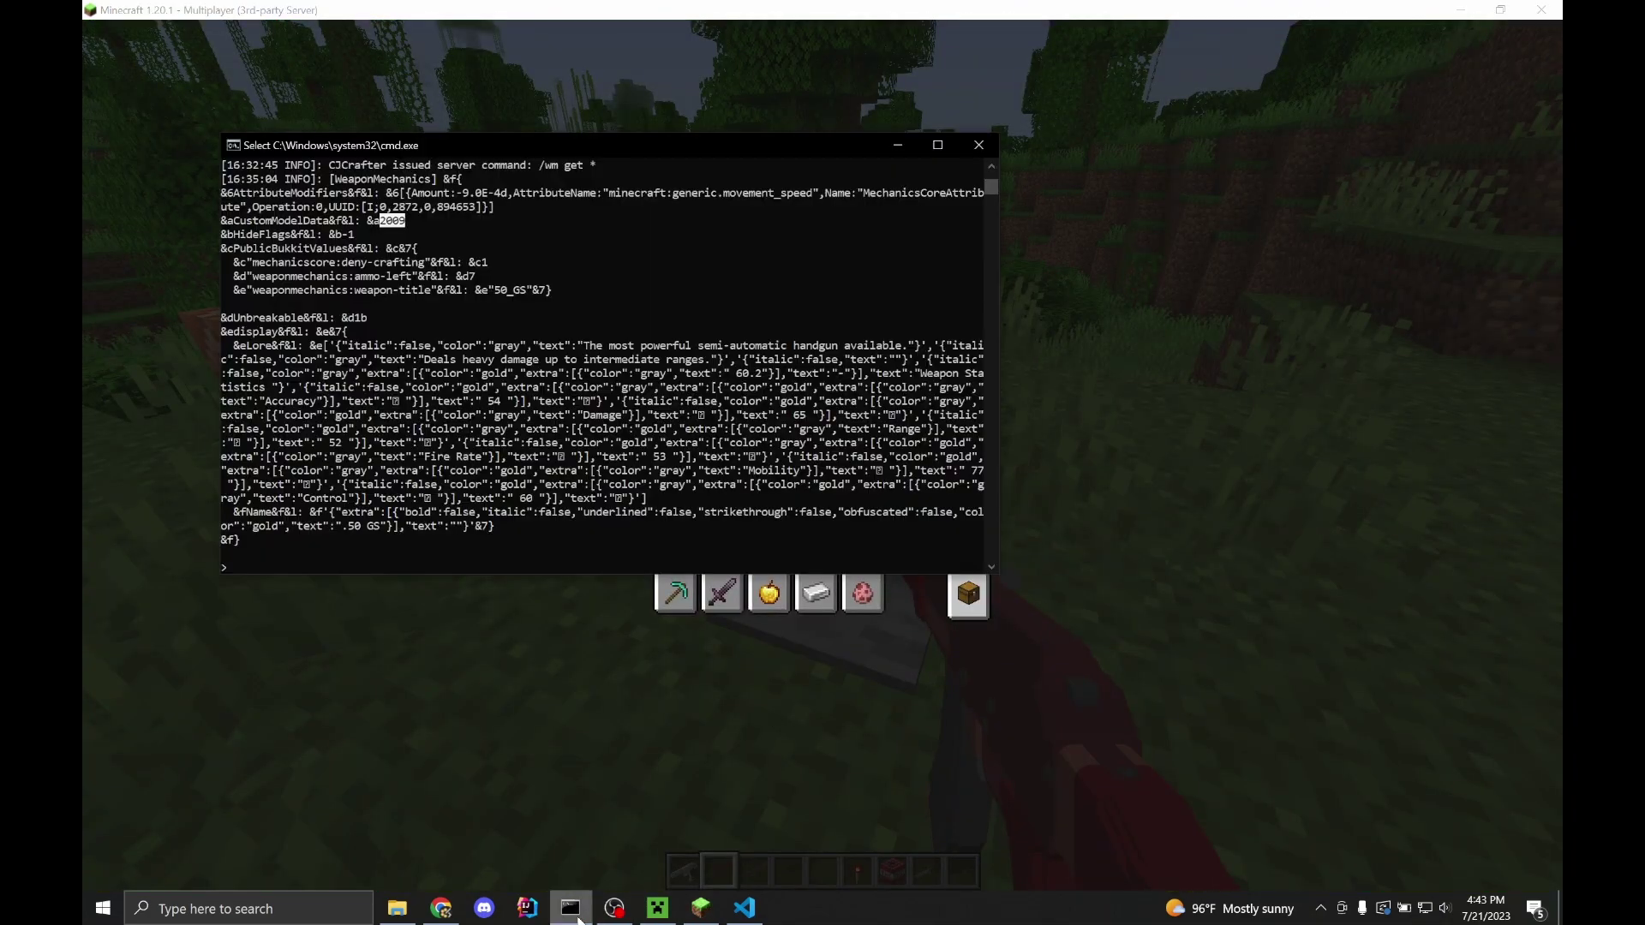
Run /wm test and read the AK-47 item data: CustomModelData 5, title AK_47
{"action": "left_click", "coordinate": [620, 787]}
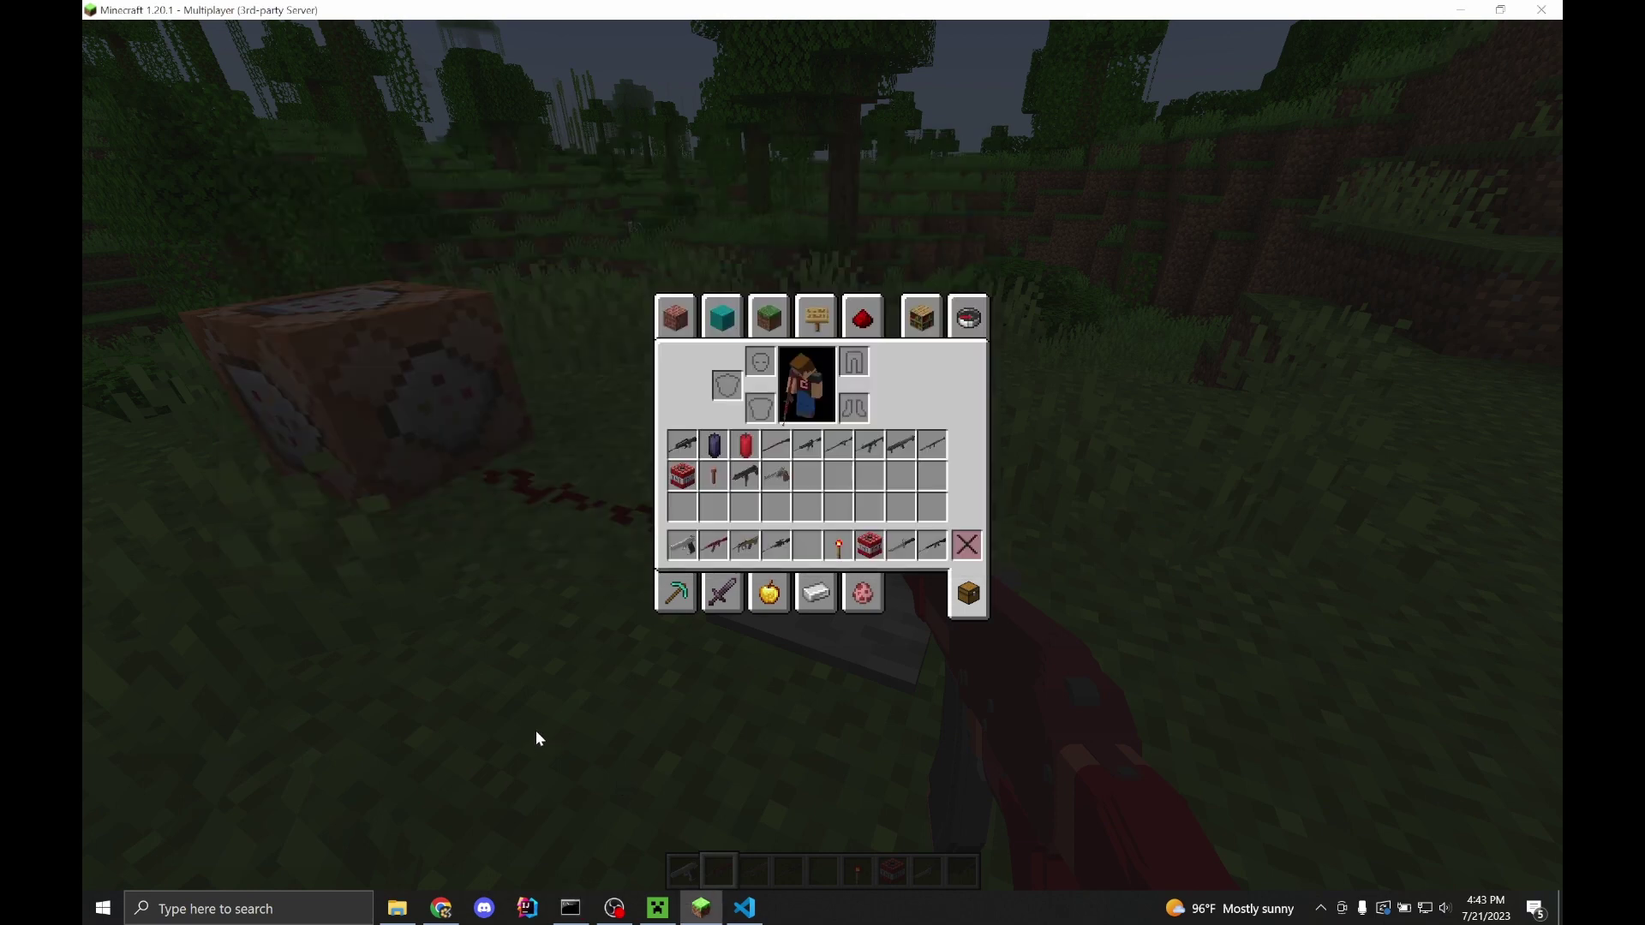
{"action": "type", "text": "e/wmp"}
{"action": "key", "text": "BackSpace"}
{"action": "type", "text": "test"}
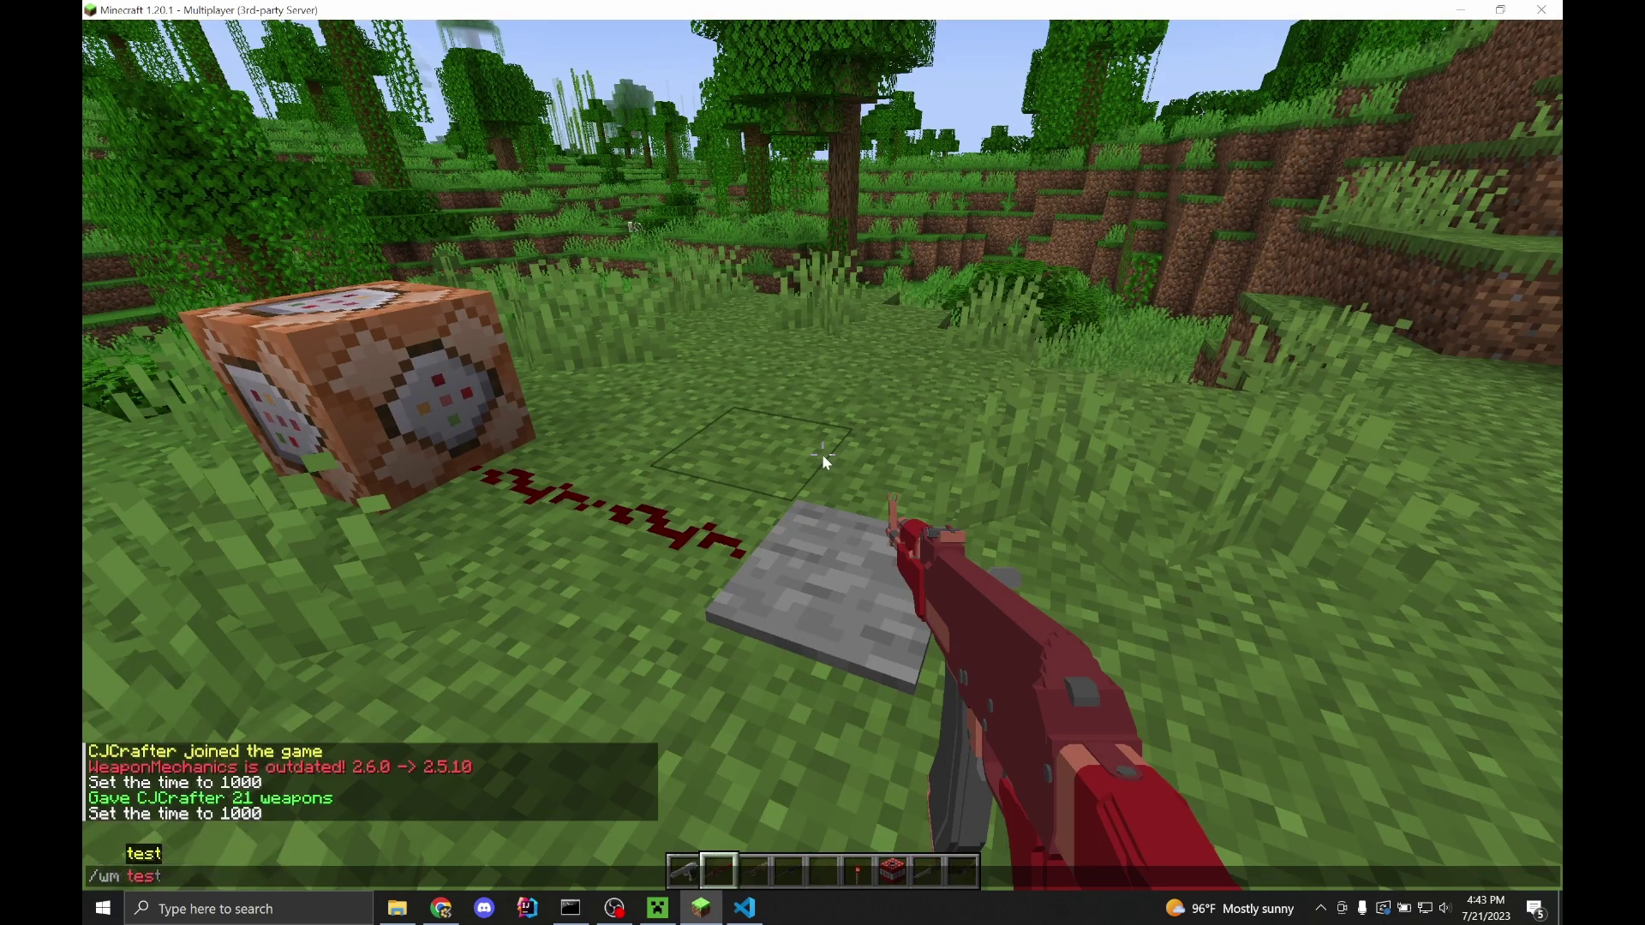
{"action": "key", "text": "Return"}
{"action": "key", "text": "t"}
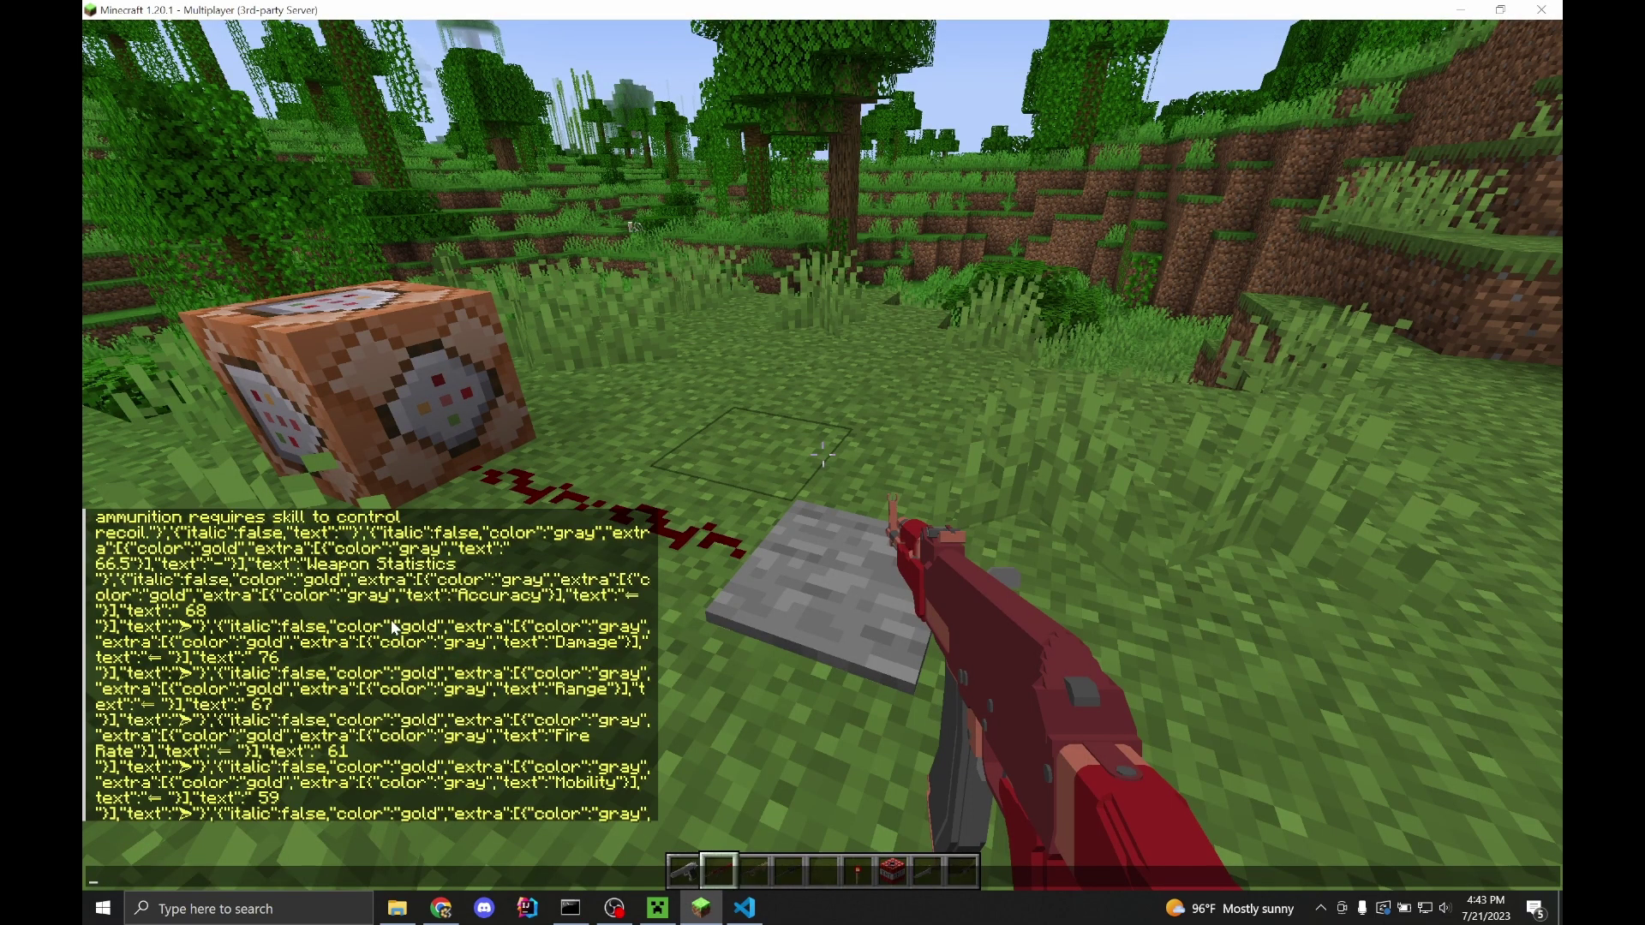
{"action": "scroll", "coordinate": [389, 600], "scroll_direction": "up", "scroll_amount": 2}
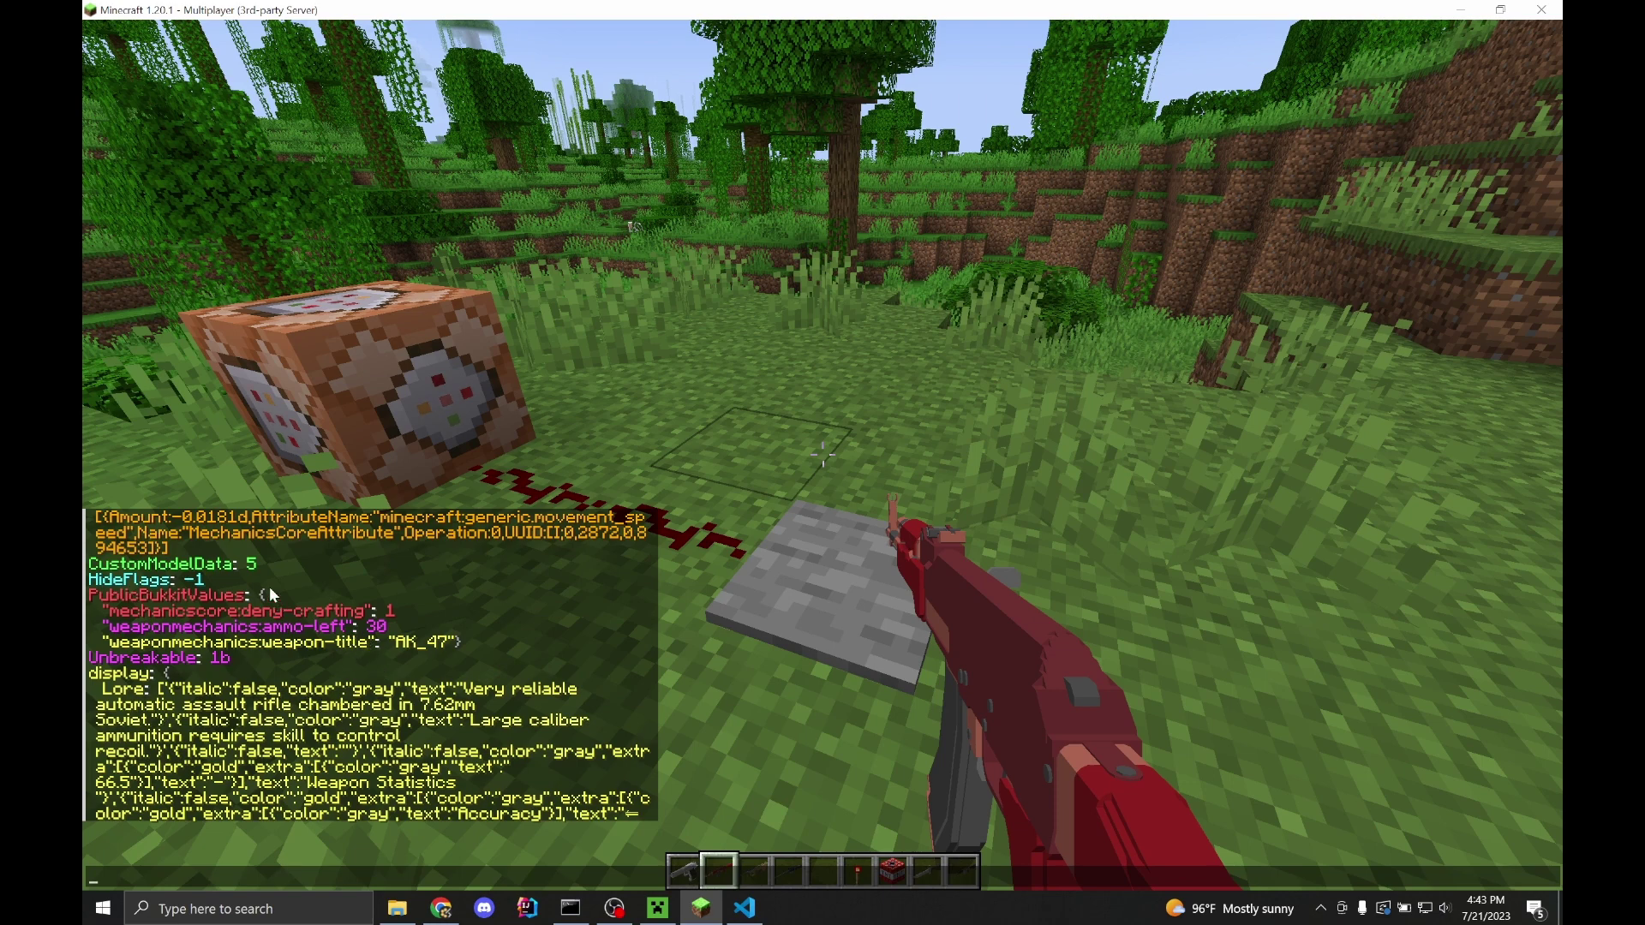
{"action": "left_click", "coordinate": [743, 908]}
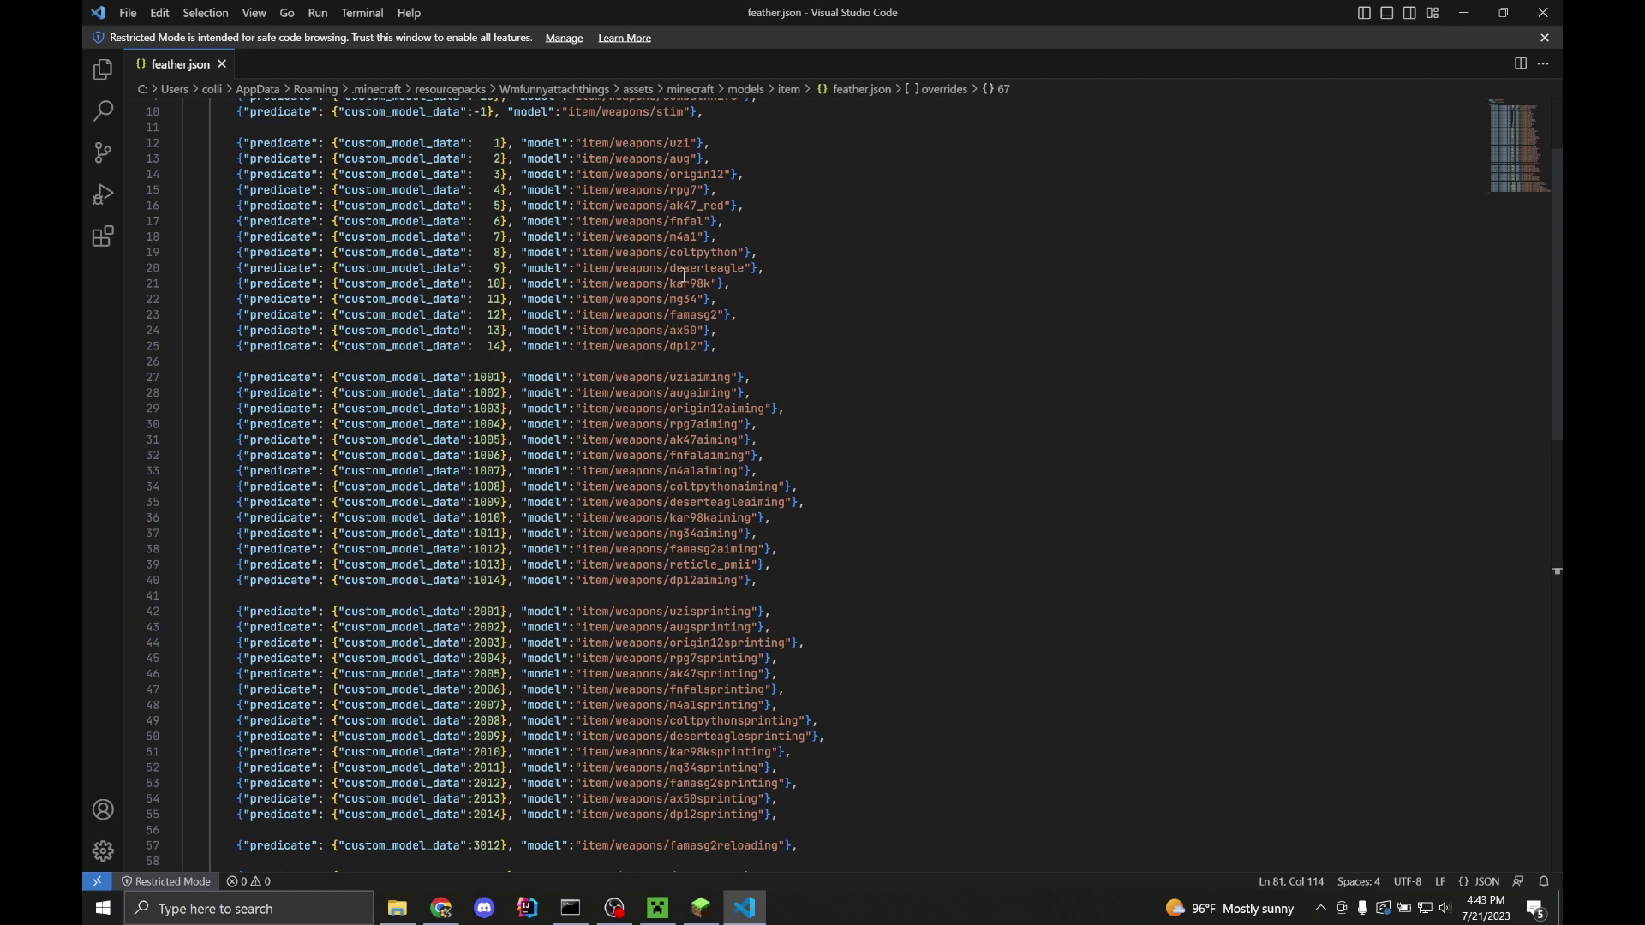
Change line 16's model from ak47_red to plain ak47 for custom model data 5
{"action": "scroll", "coordinate": [739, 296], "scroll_direction": "up", "scroll_amount": 2}
{"action": "left_click", "coordinate": [730, 271]}
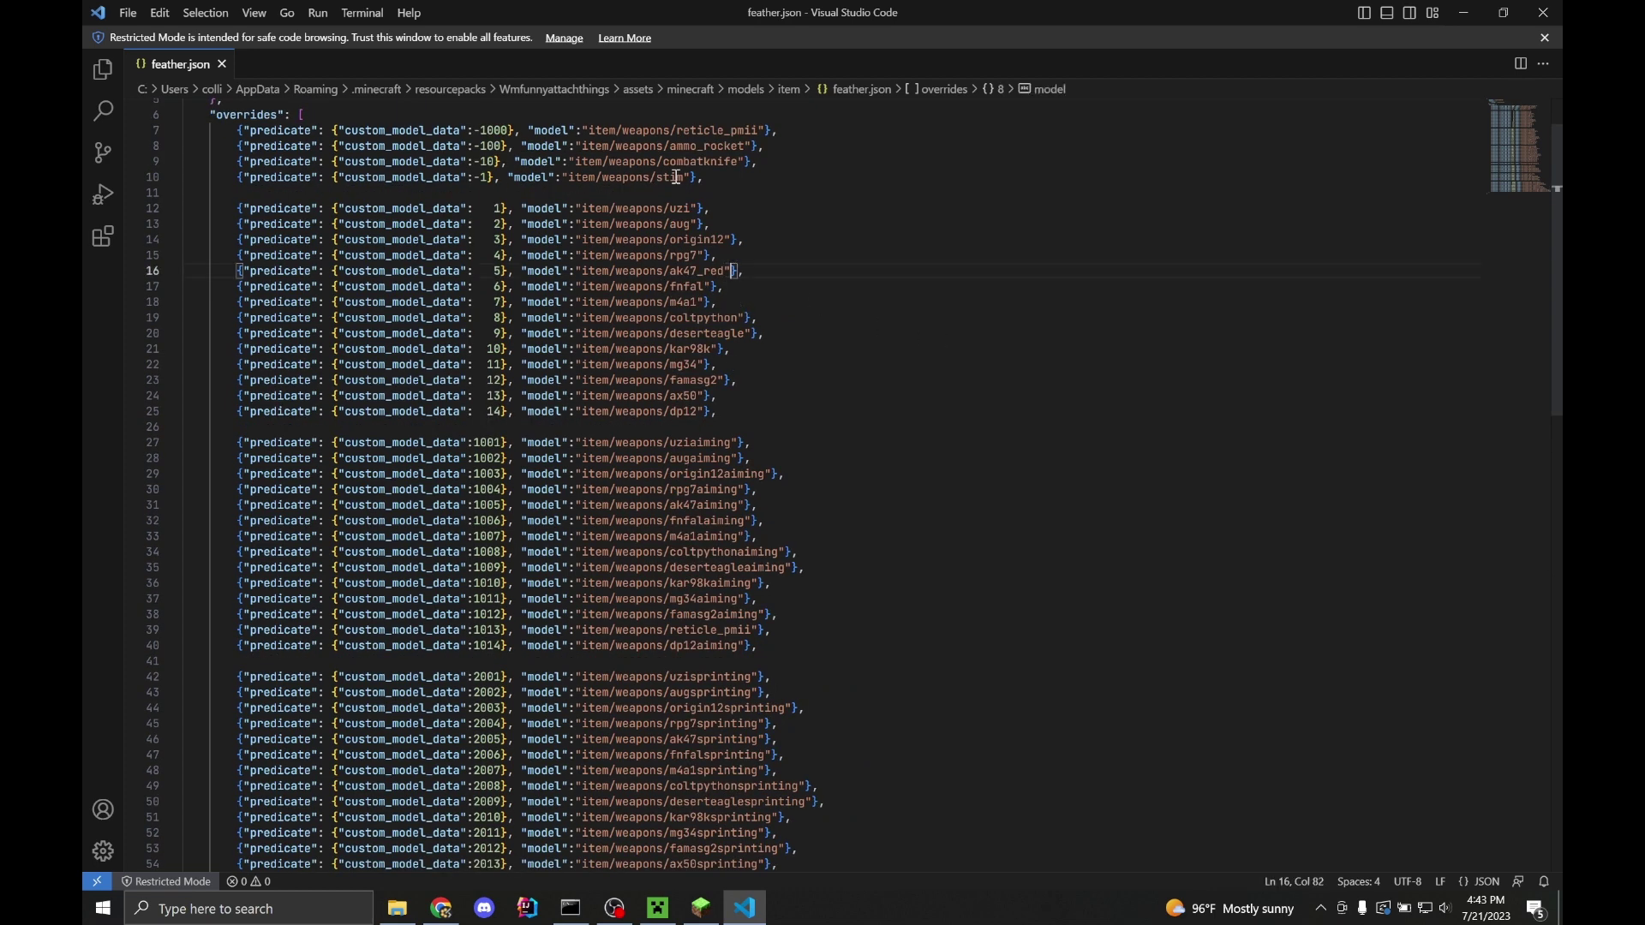
{"action": "key", "text": "shift+Left"}
{"action": "key", "text": "shift+Left"}
{"action": "key", "text": "shift+Left"}
{"action": "key", "text": "shift+Left"}
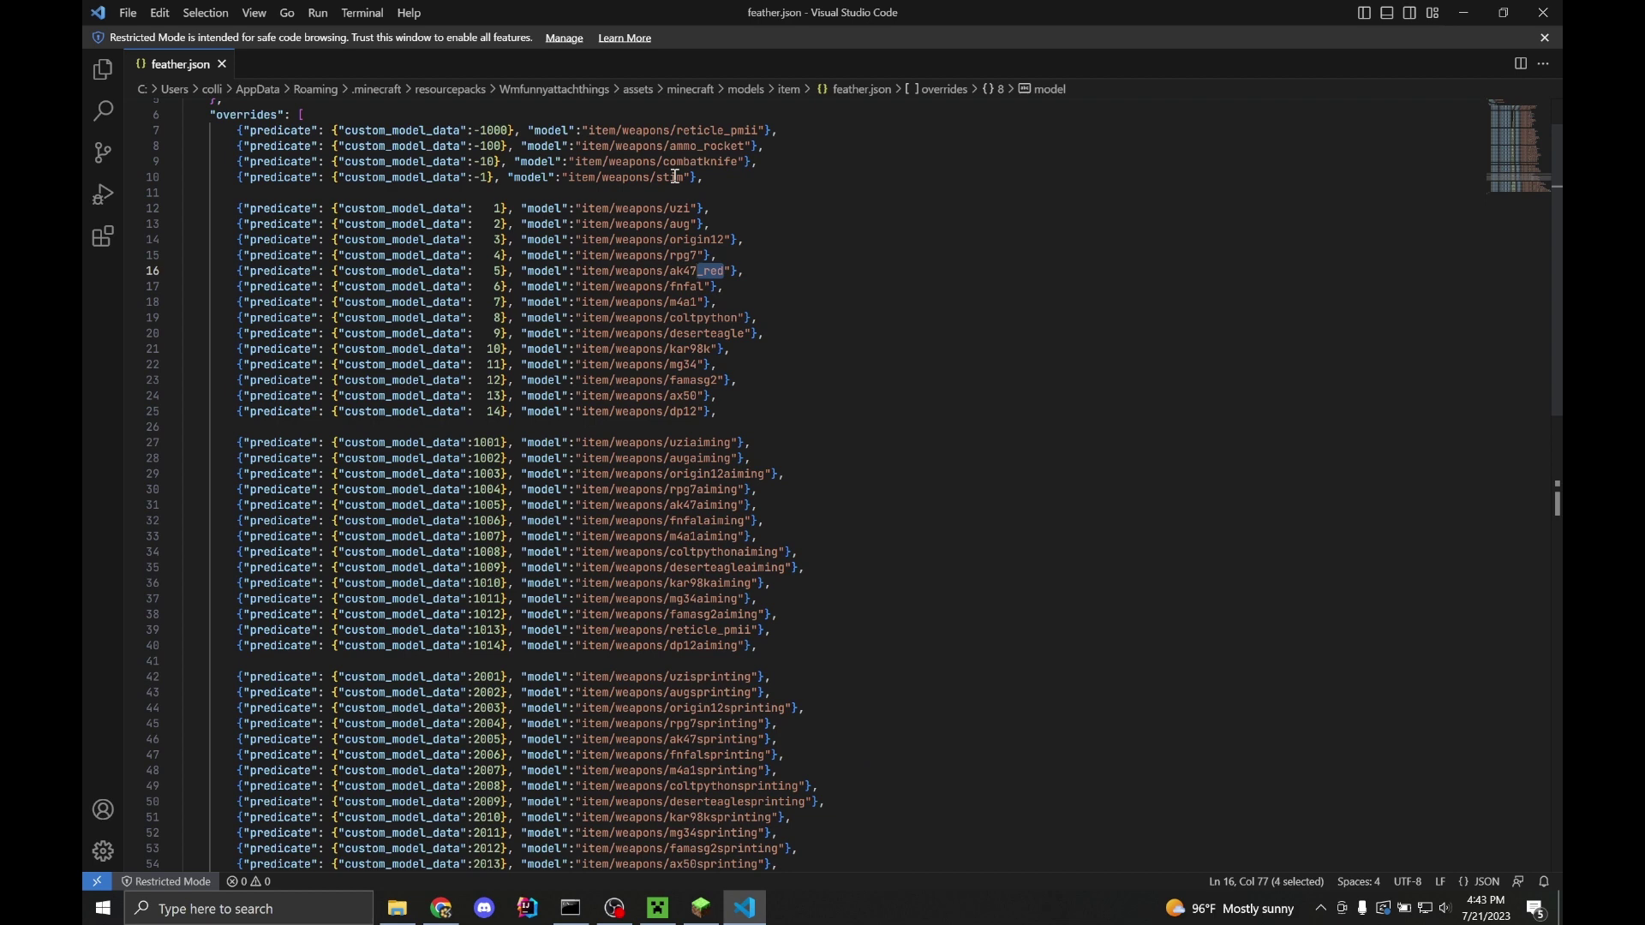
{"action": "key", "text": "BackSpace"}
{"action": "key", "text": "shift+Left"}
{"action": "key", "text": "shift+Left"}
{"action": "key", "text": "shift+Left"}
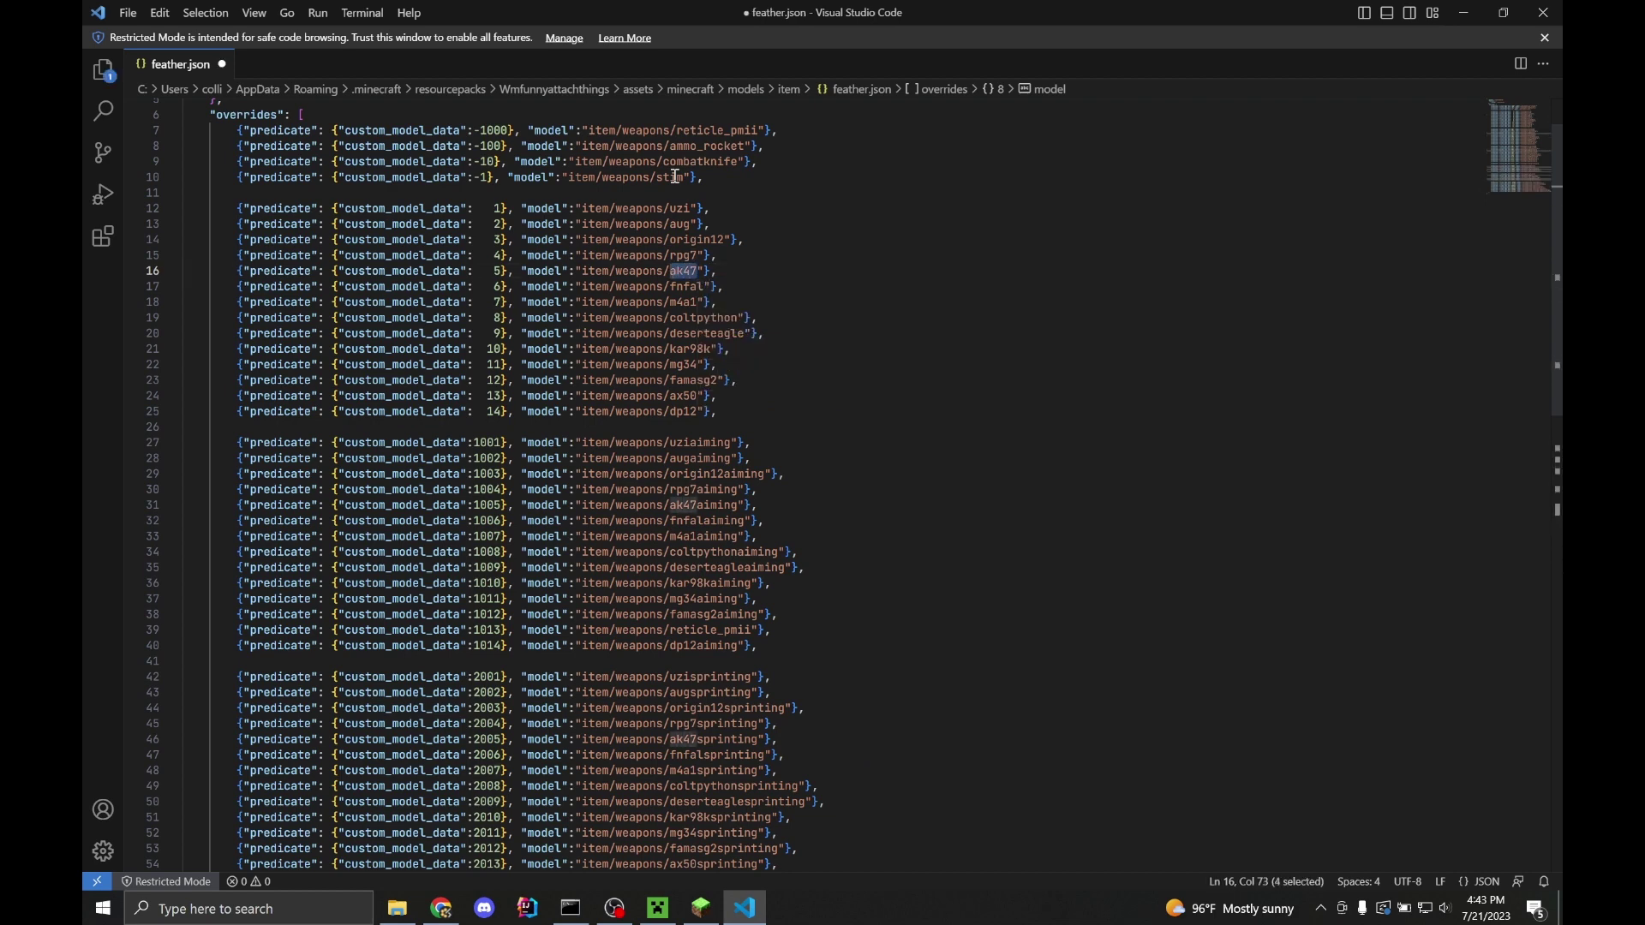
Rename line 67's model to ak47_red for 20005 and save feather.json
{"action": "scroll", "coordinate": [889, 500], "scroll_direction": "down", "scroll_amount": 8}
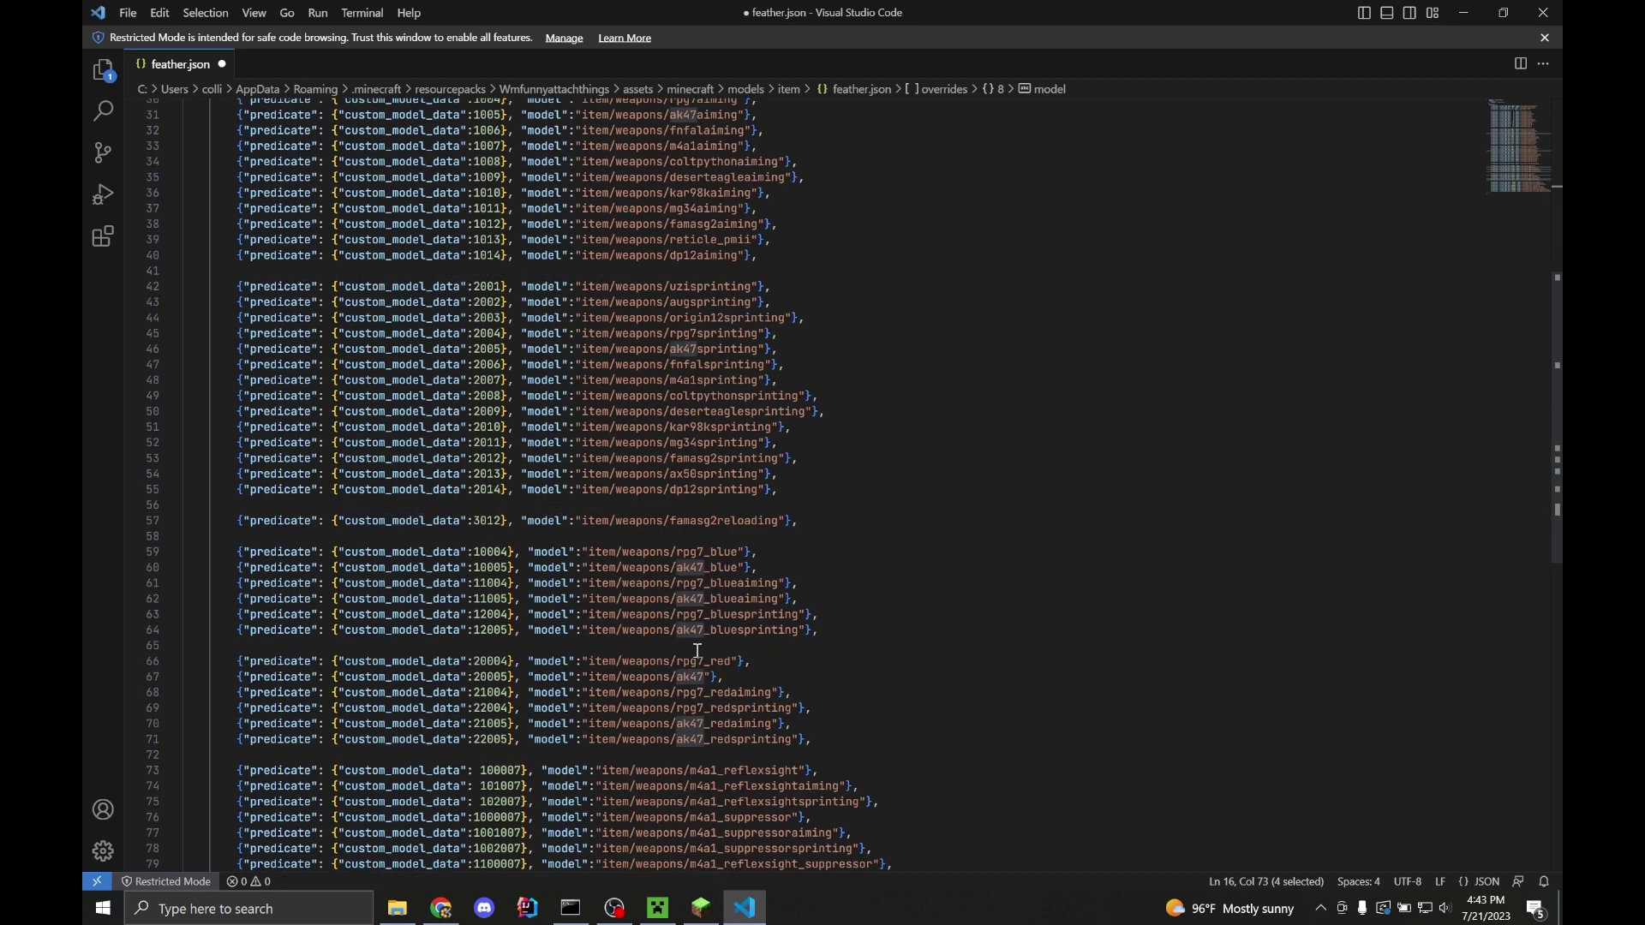
{"action": "left_click", "coordinate": [705, 676]}
{"action": "type", "text": "_r"}
{"action": "type", "text": "ed"}
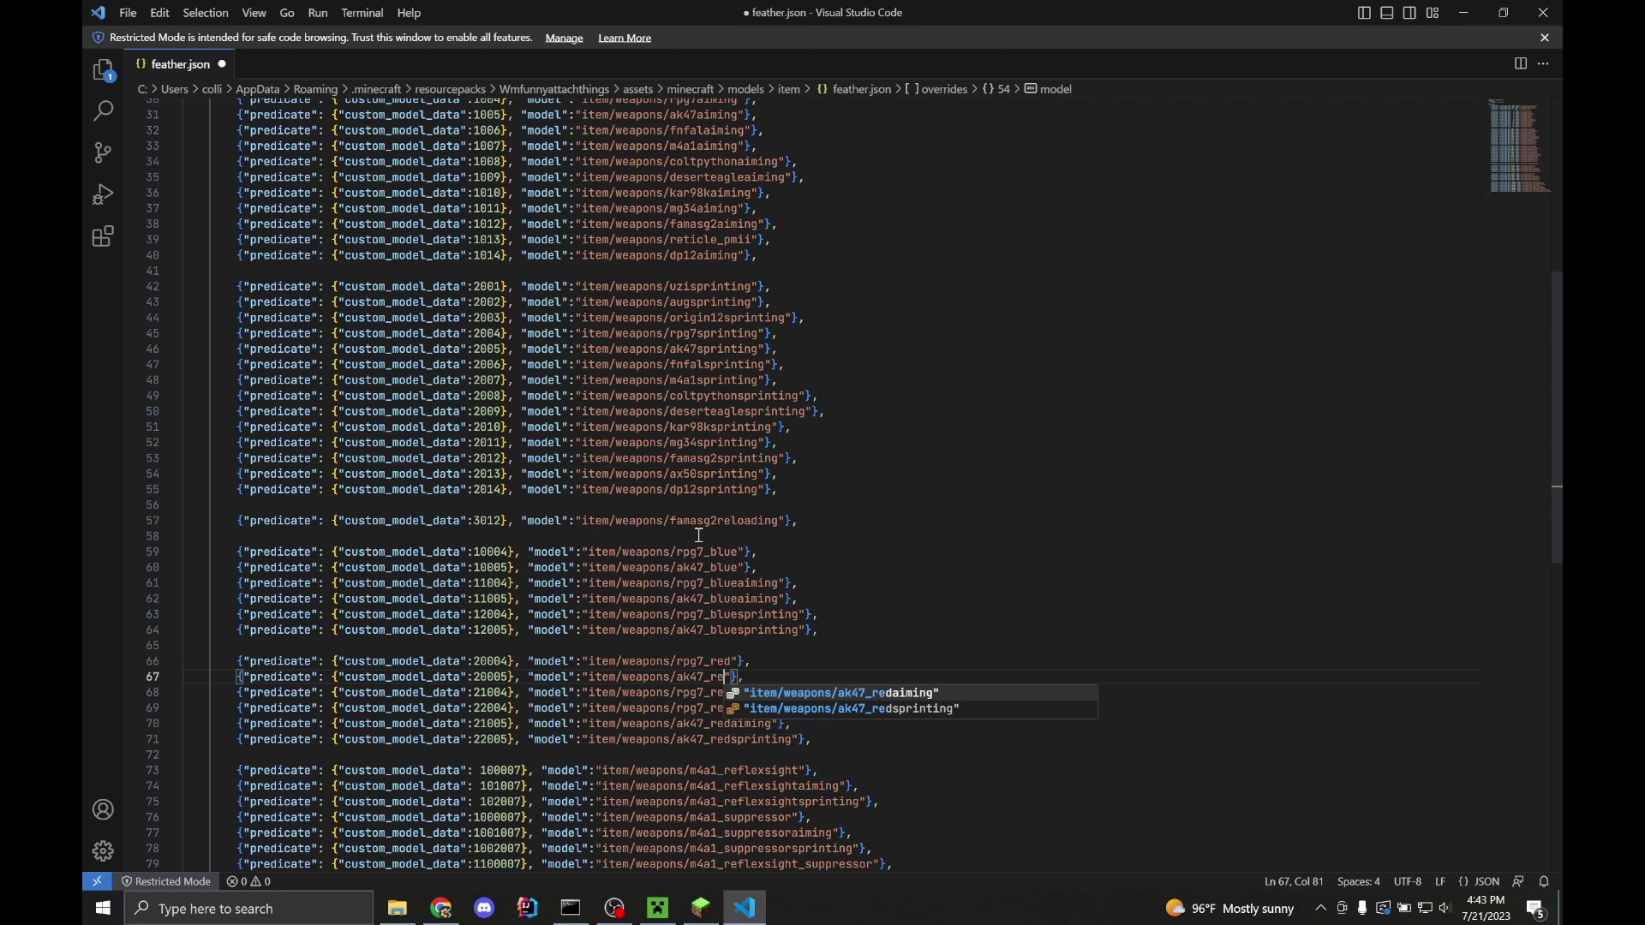
{"action": "left_click", "coordinate": [790, 656]}
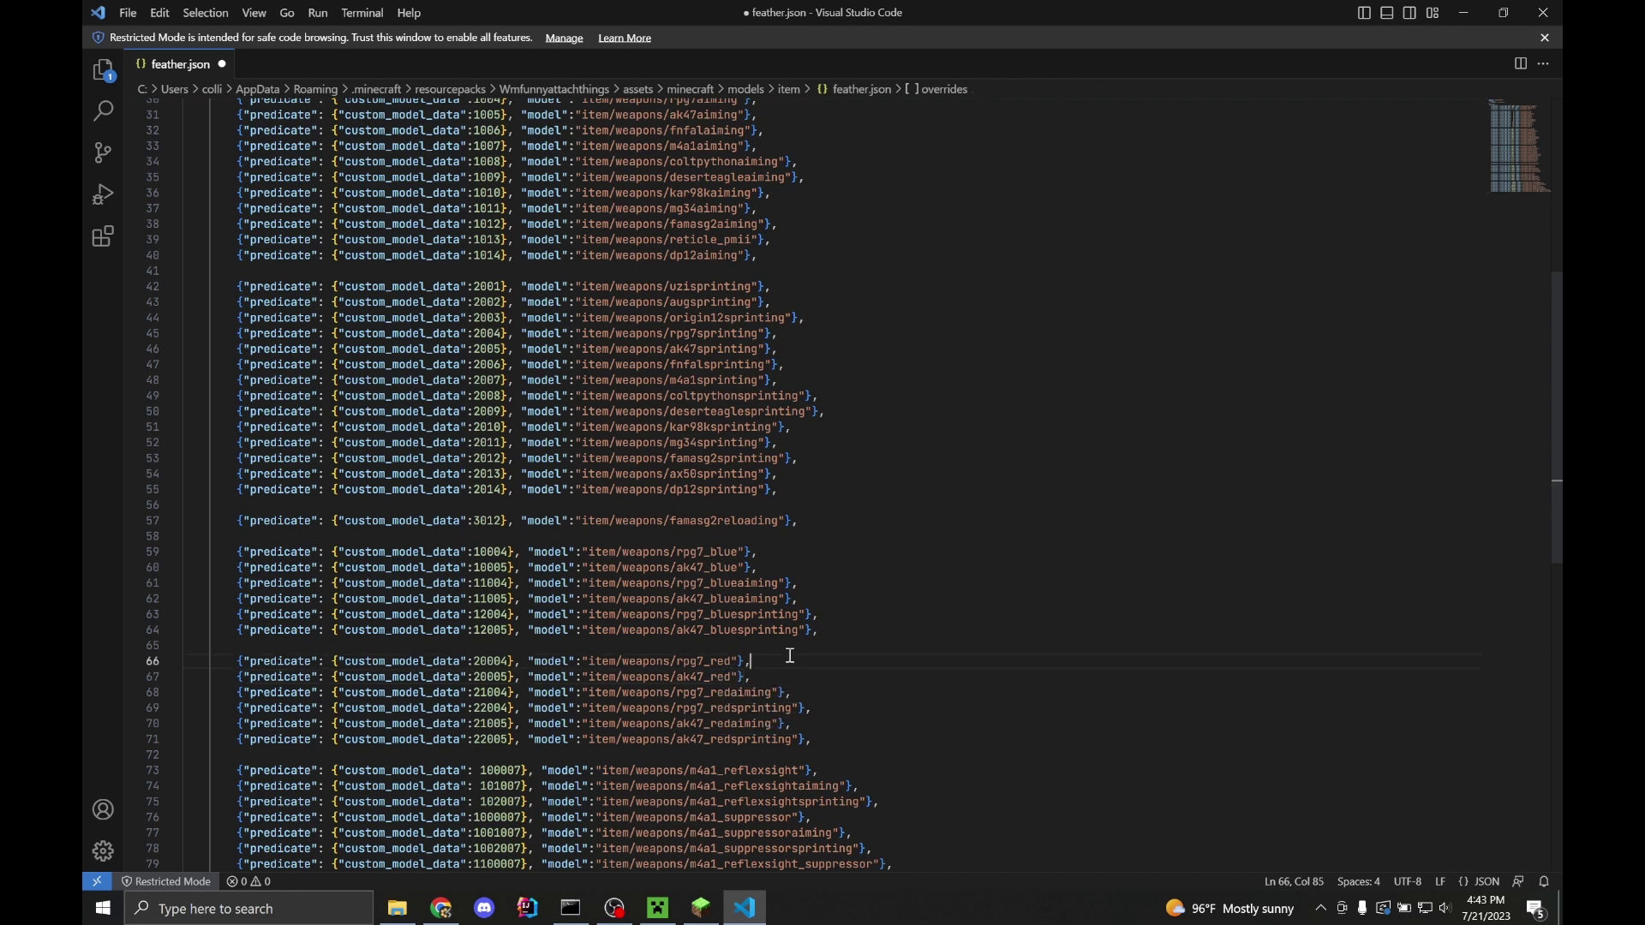
{"action": "key", "text": "ctrl+s"}
{"action": "scroll", "coordinate": [790, 655], "scroll_direction": "down", "scroll_amount": 5}
Deselect the Wmfunnyattachthings pack in Resource Packs and reload resources
{"action": "left_click", "coordinate": [701, 907]}
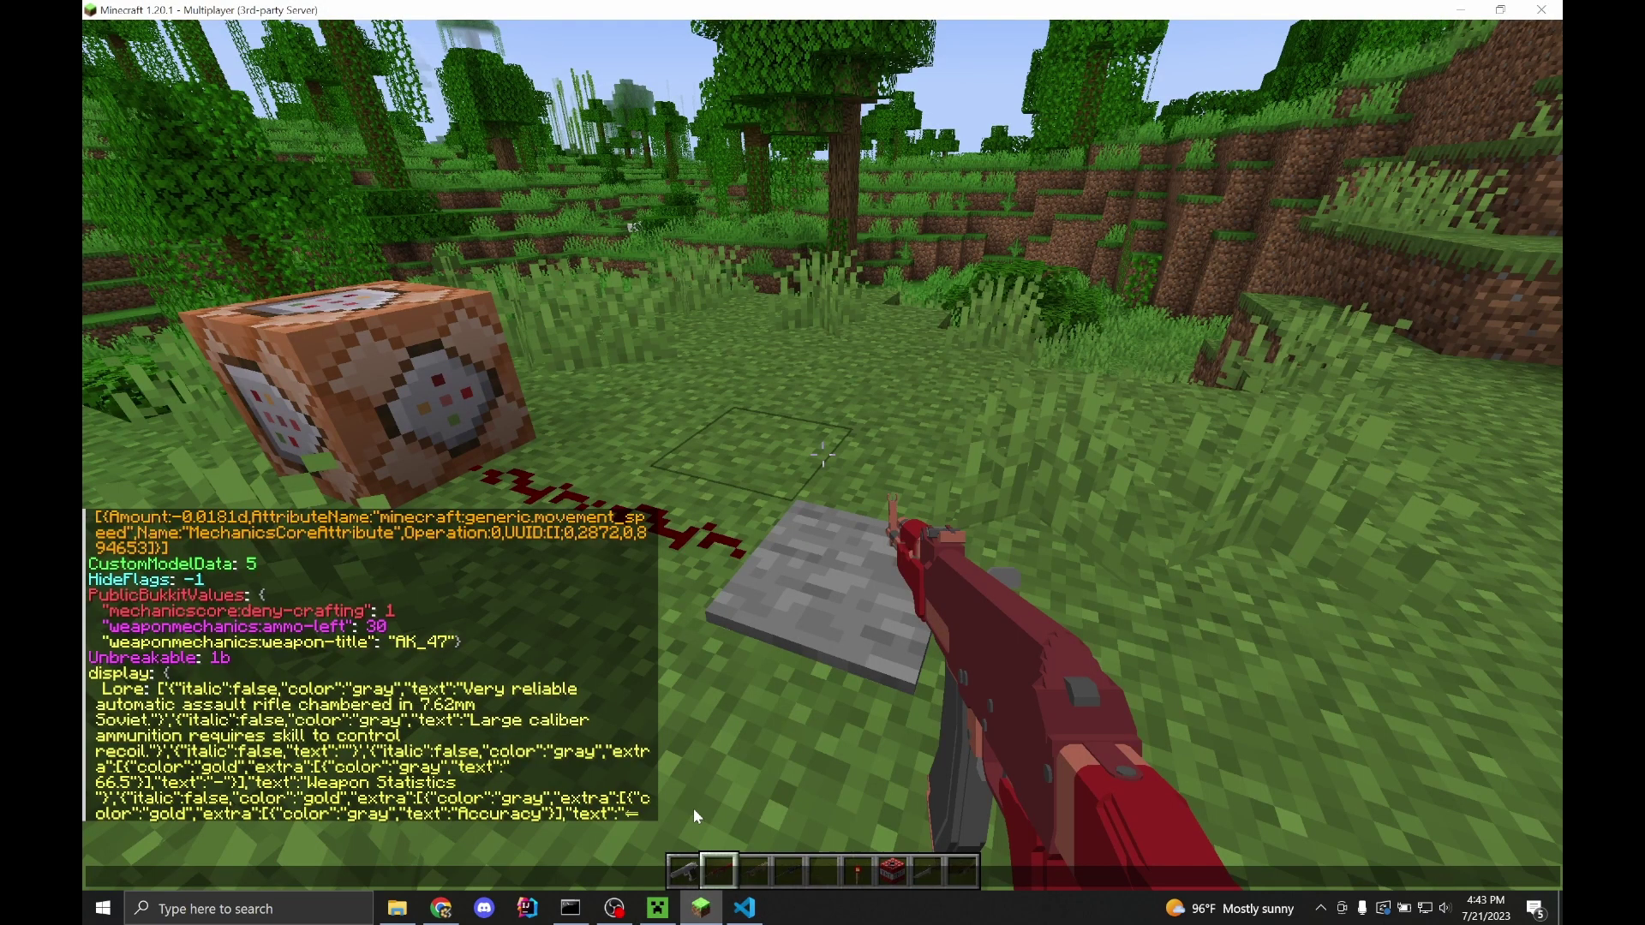
{"action": "key", "text": "Escape"}
{"action": "key", "text": "Escape"}
{"action": "left_click", "coordinate": [727, 389]}
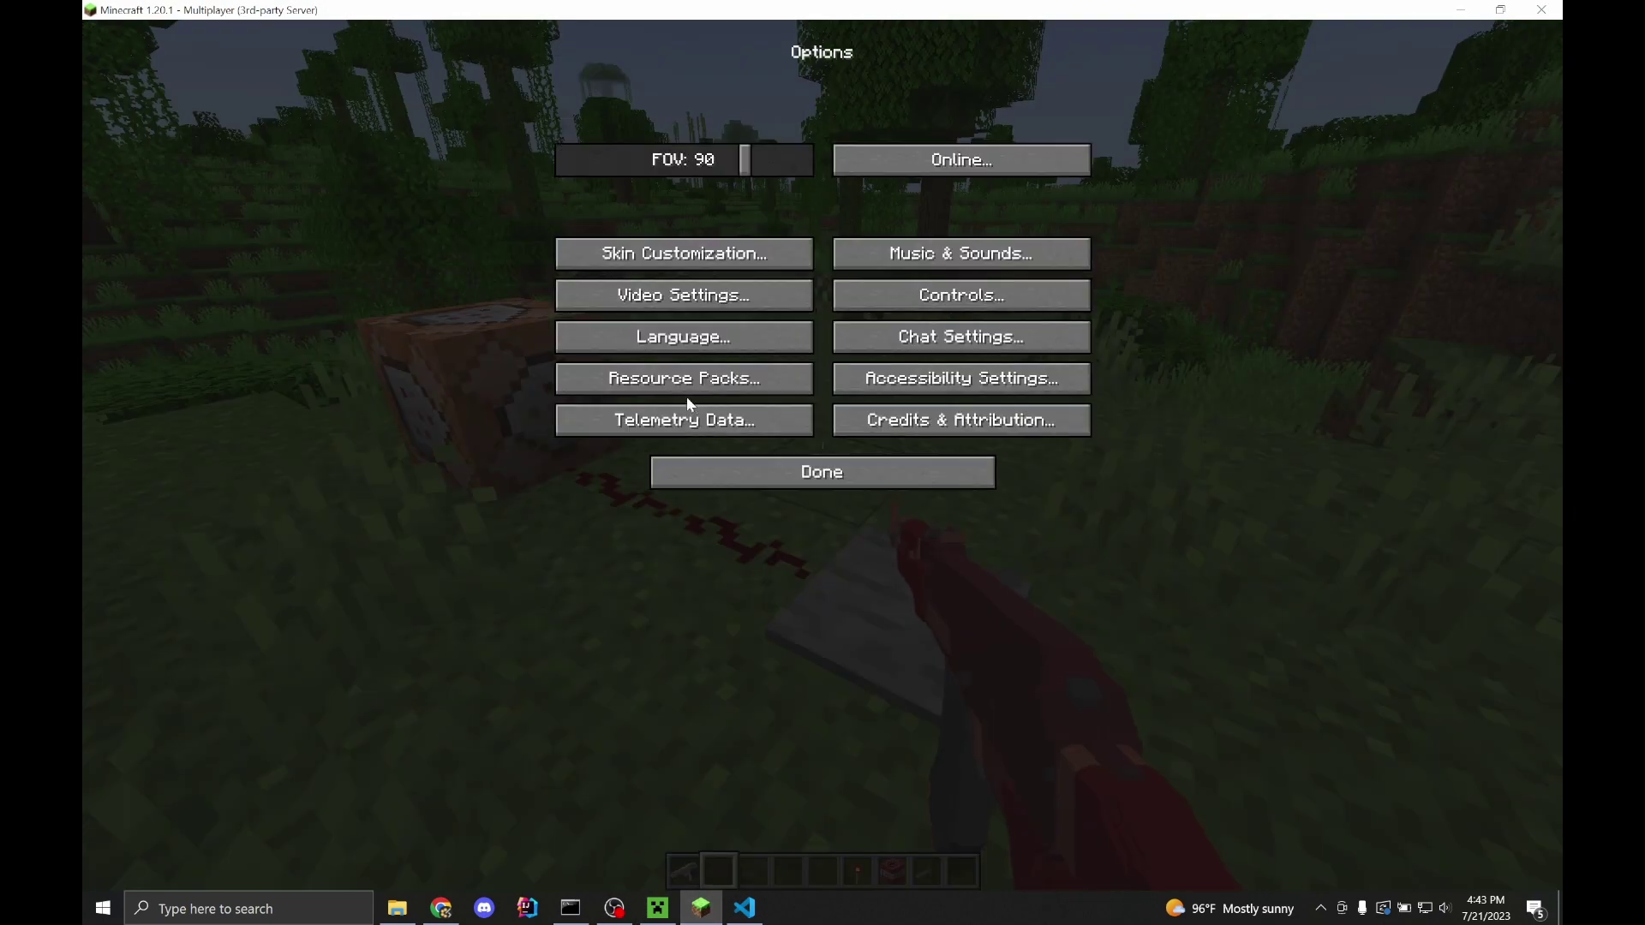
{"action": "left_click", "coordinate": [661, 380]}
{"action": "left_click", "coordinate": [861, 133]}
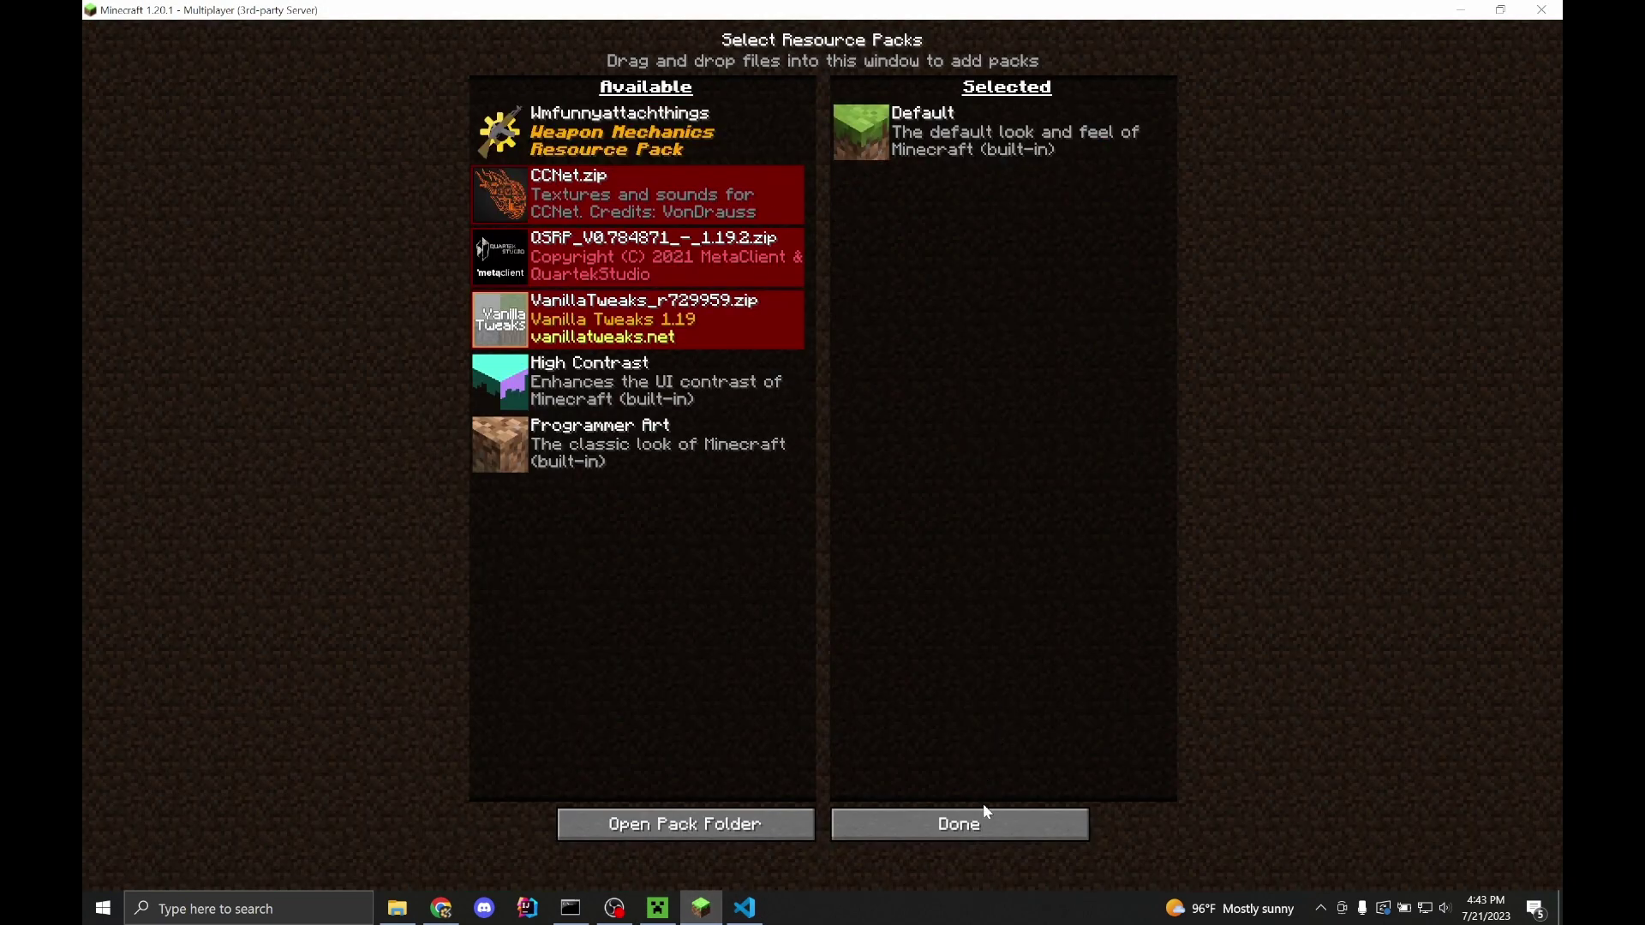
{"action": "left_click", "coordinate": [982, 814]}
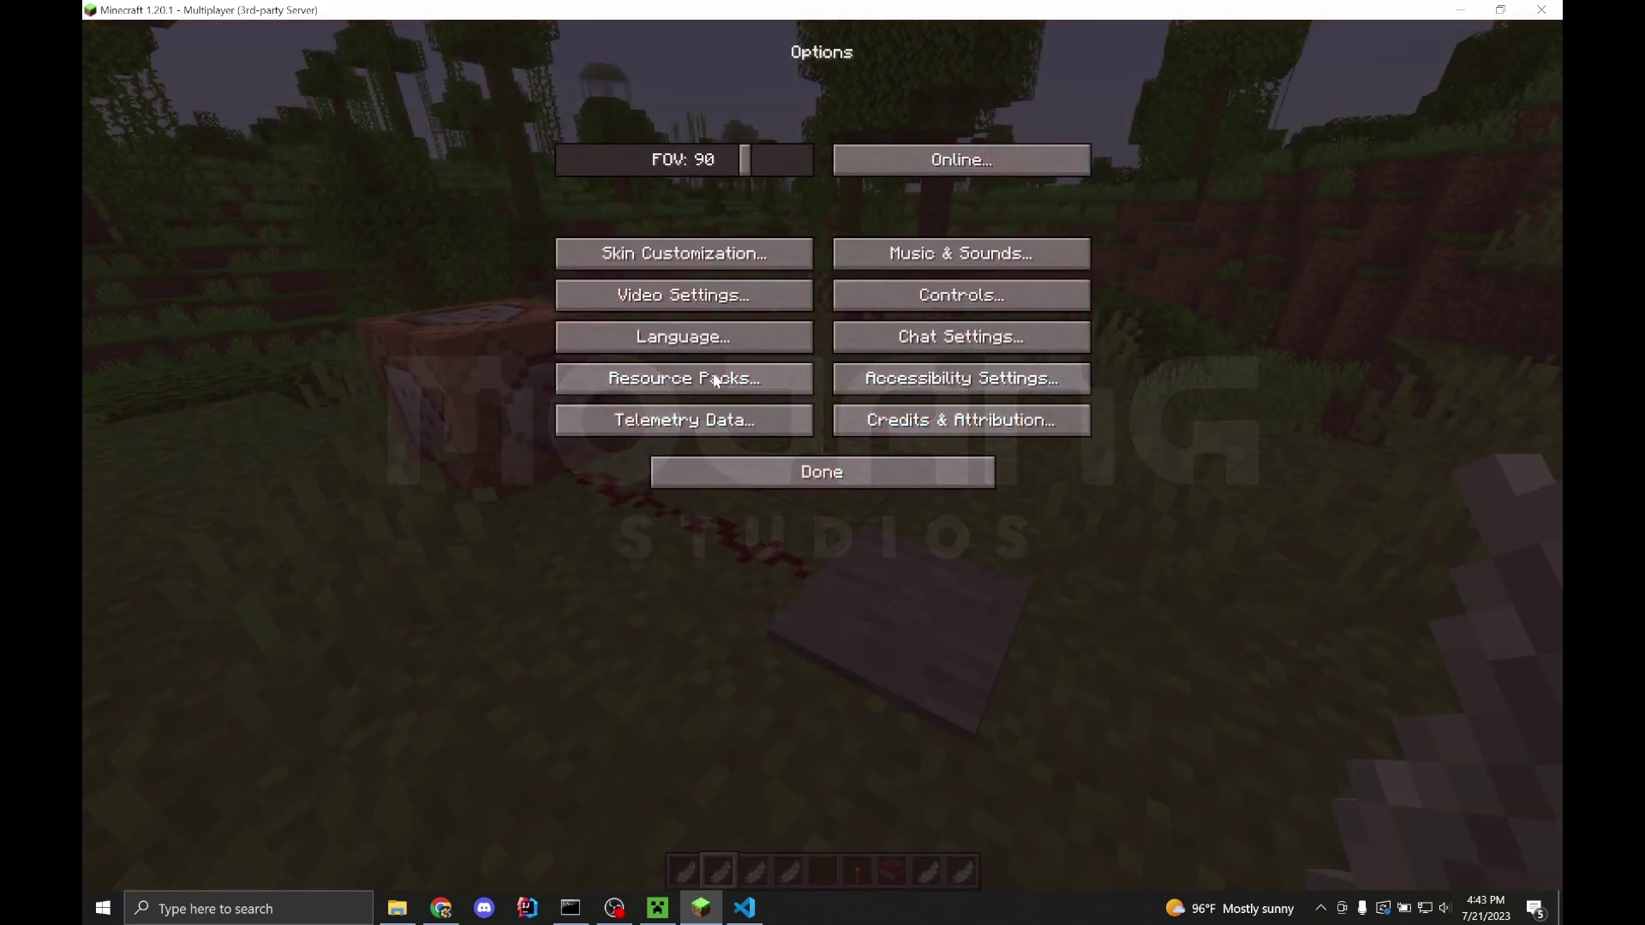
Re-enable Wmfunnyattachthings, reload, and resume play to check the plain AK-47 model
{"action": "left_click", "coordinate": [677, 376]}
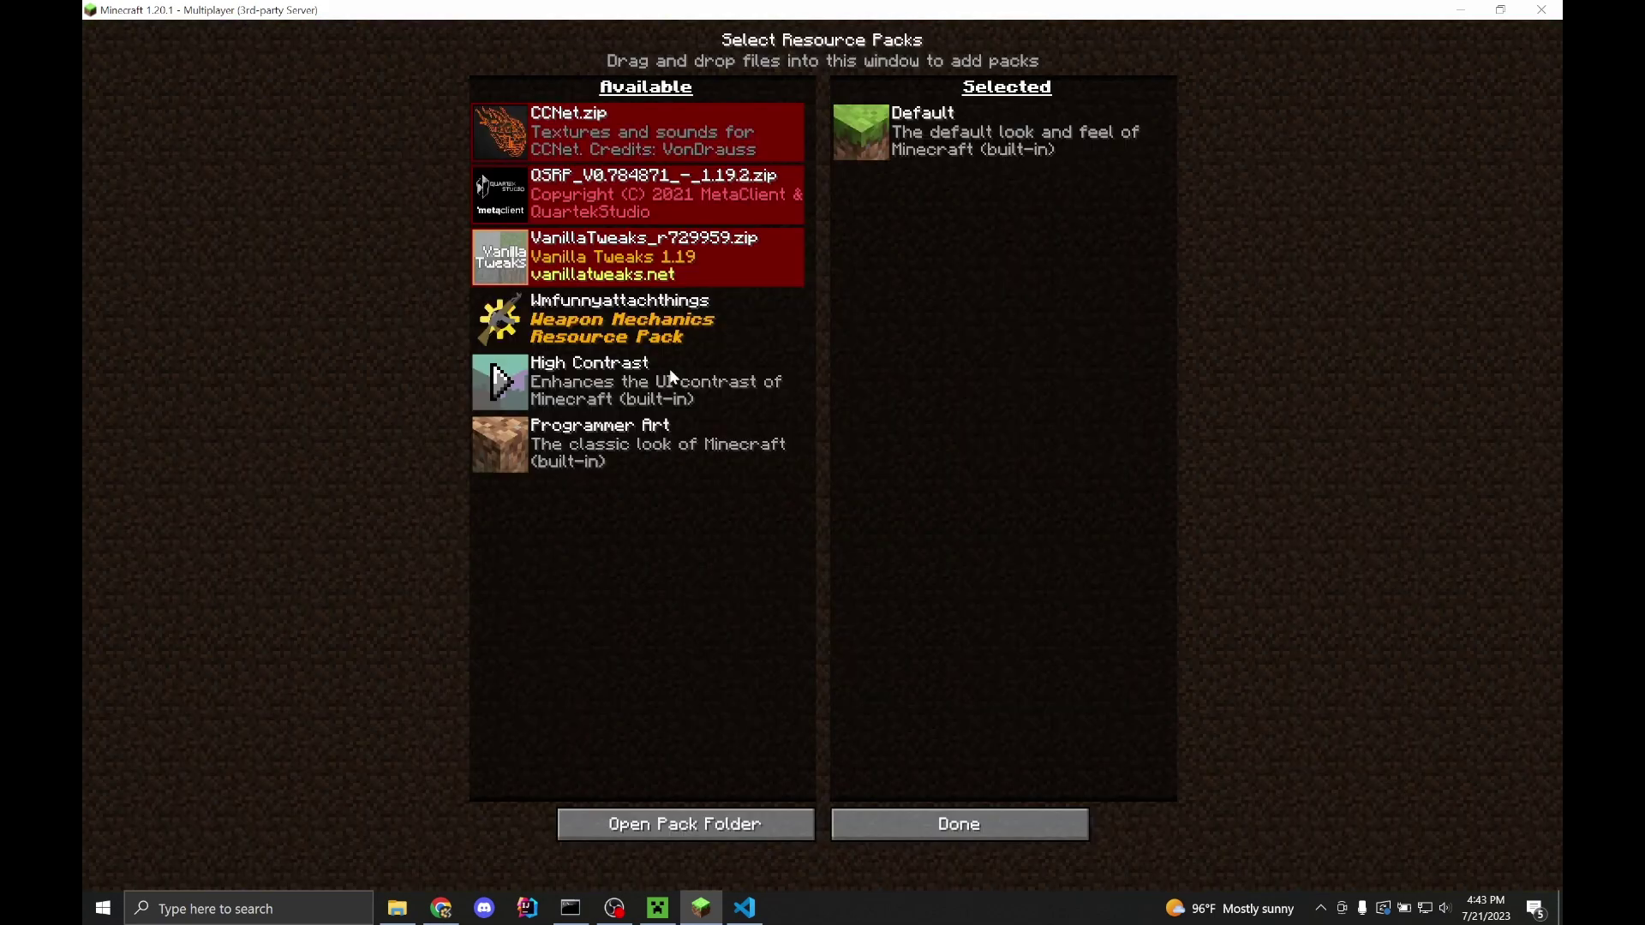
{"action": "left_click", "coordinate": [499, 319]}
{"action": "left_click", "coordinate": [977, 824]}
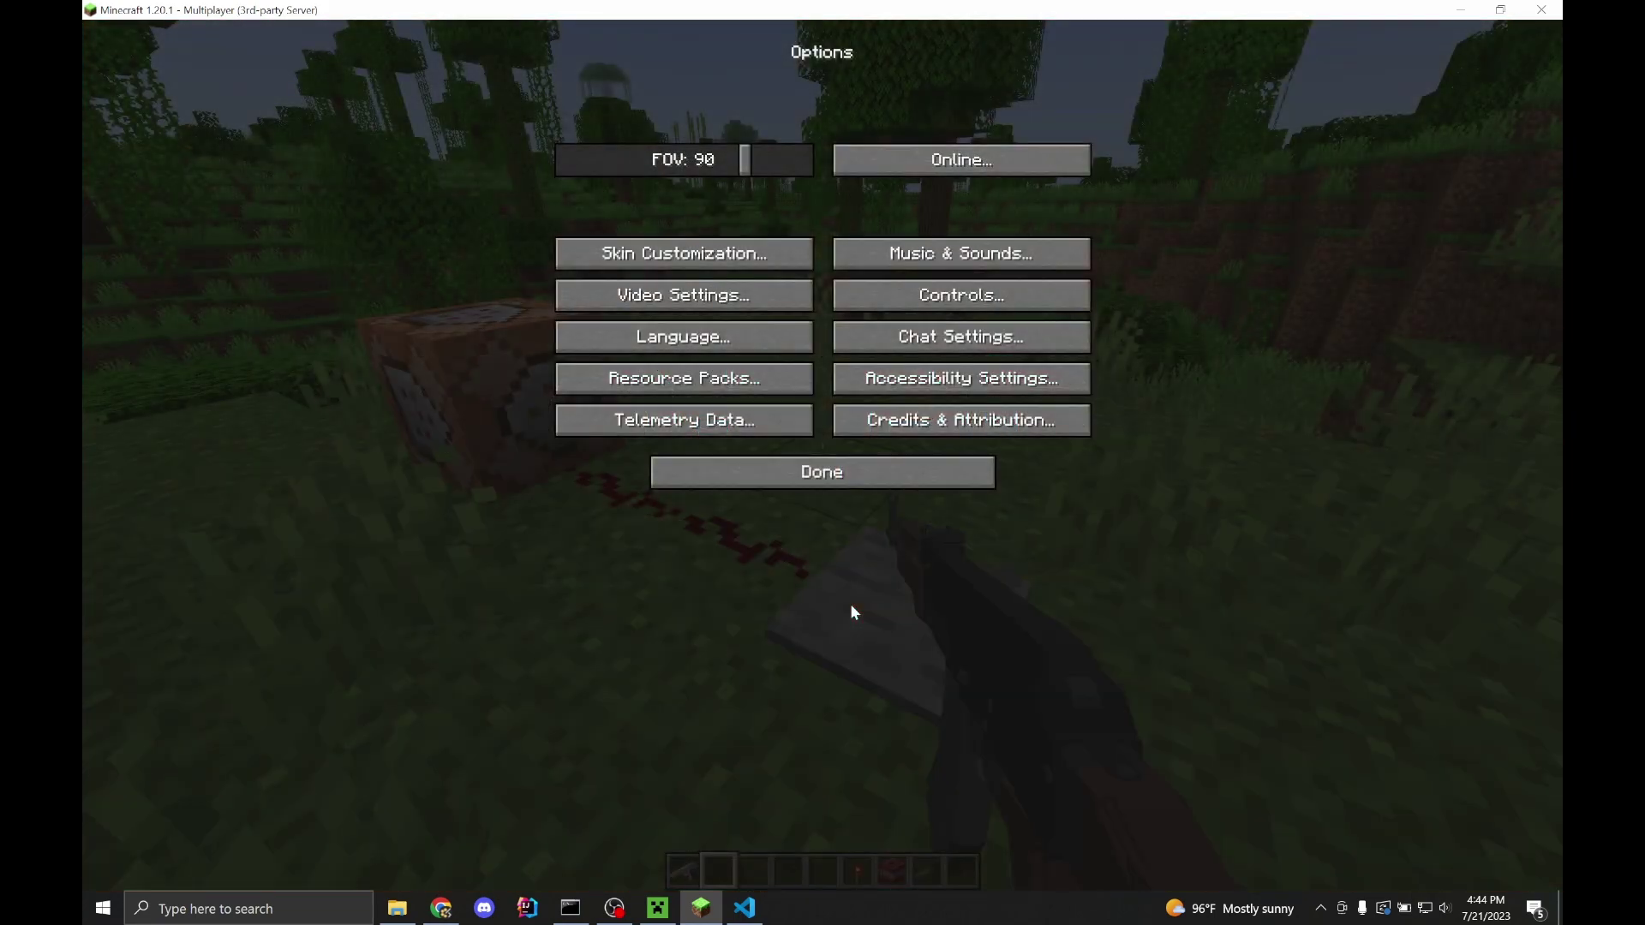
{"action": "left_click", "coordinate": [844, 473]}
{"action": "key", "text": "Escape"}
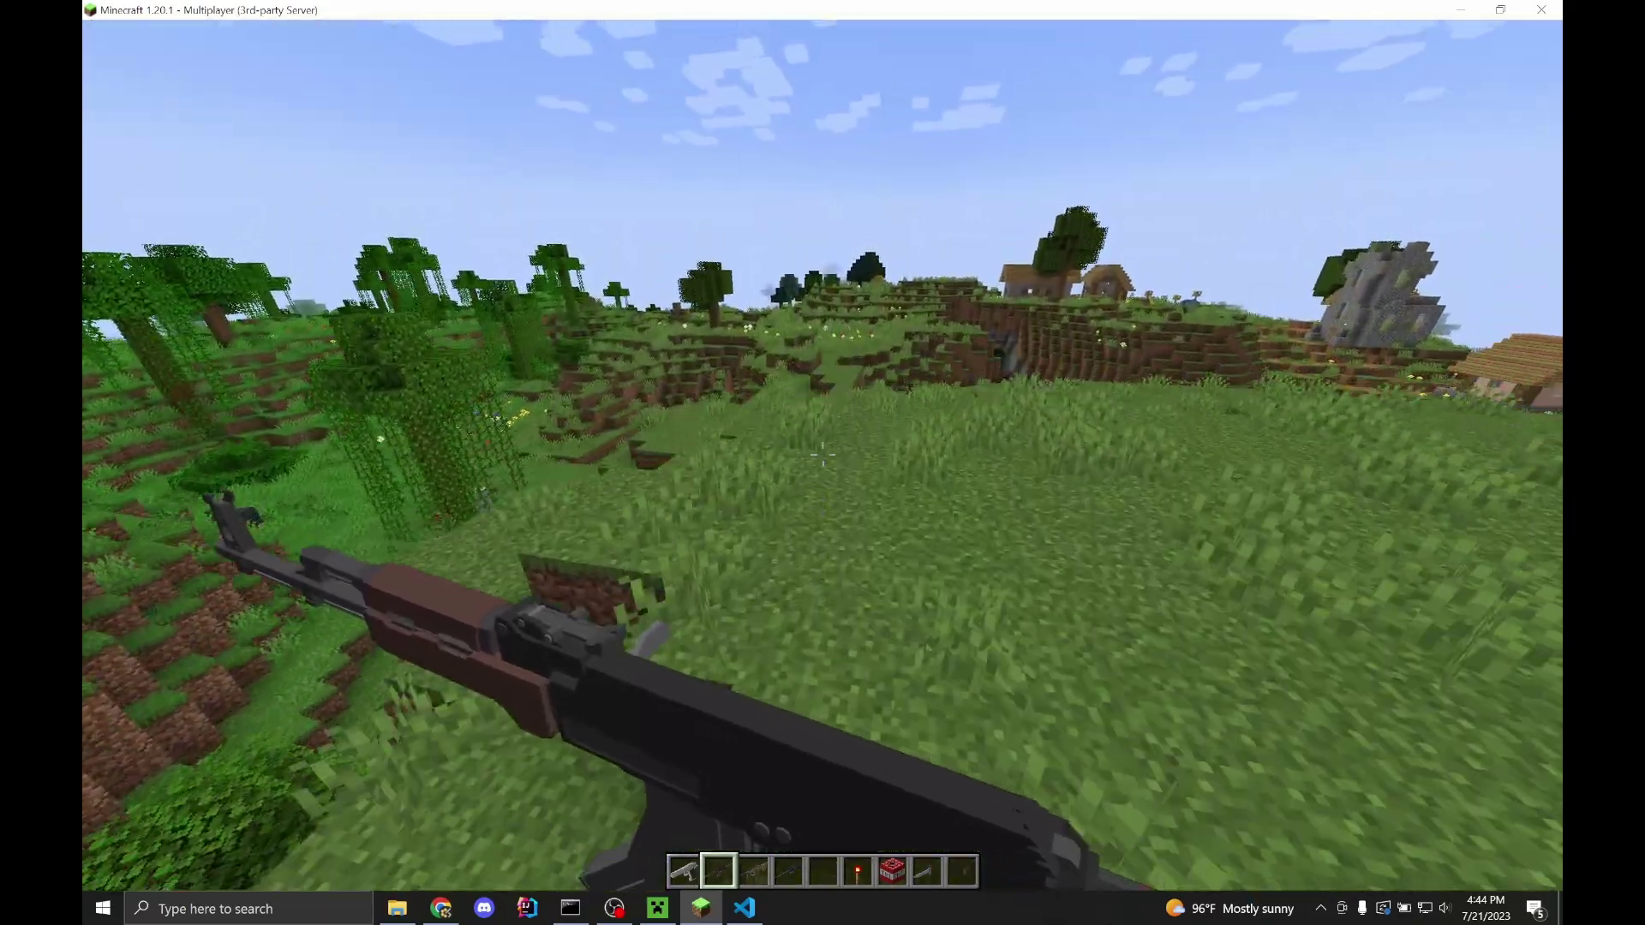
Back in feather.json, inspect the rpg7_blue, rpg7_bluesprinting and famasg2reloading model entries
{"action": "key", "text": "e"}
{"action": "key", "text": "alt+Tab"}
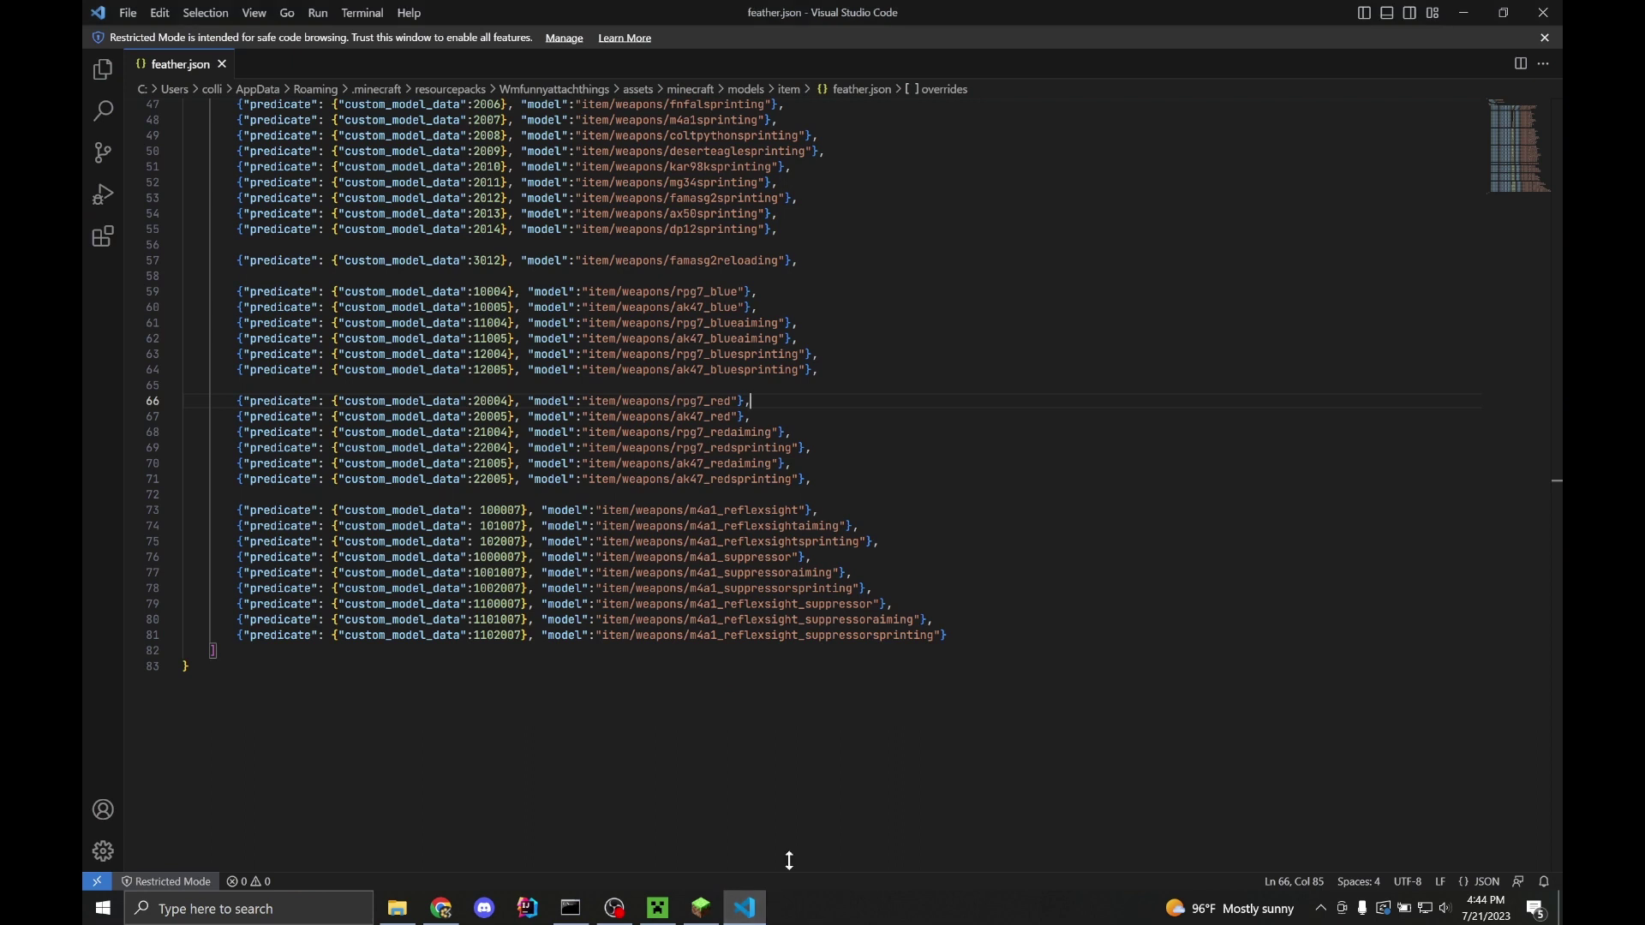
{"action": "left_click", "coordinate": [788, 324], "text": "shift"}
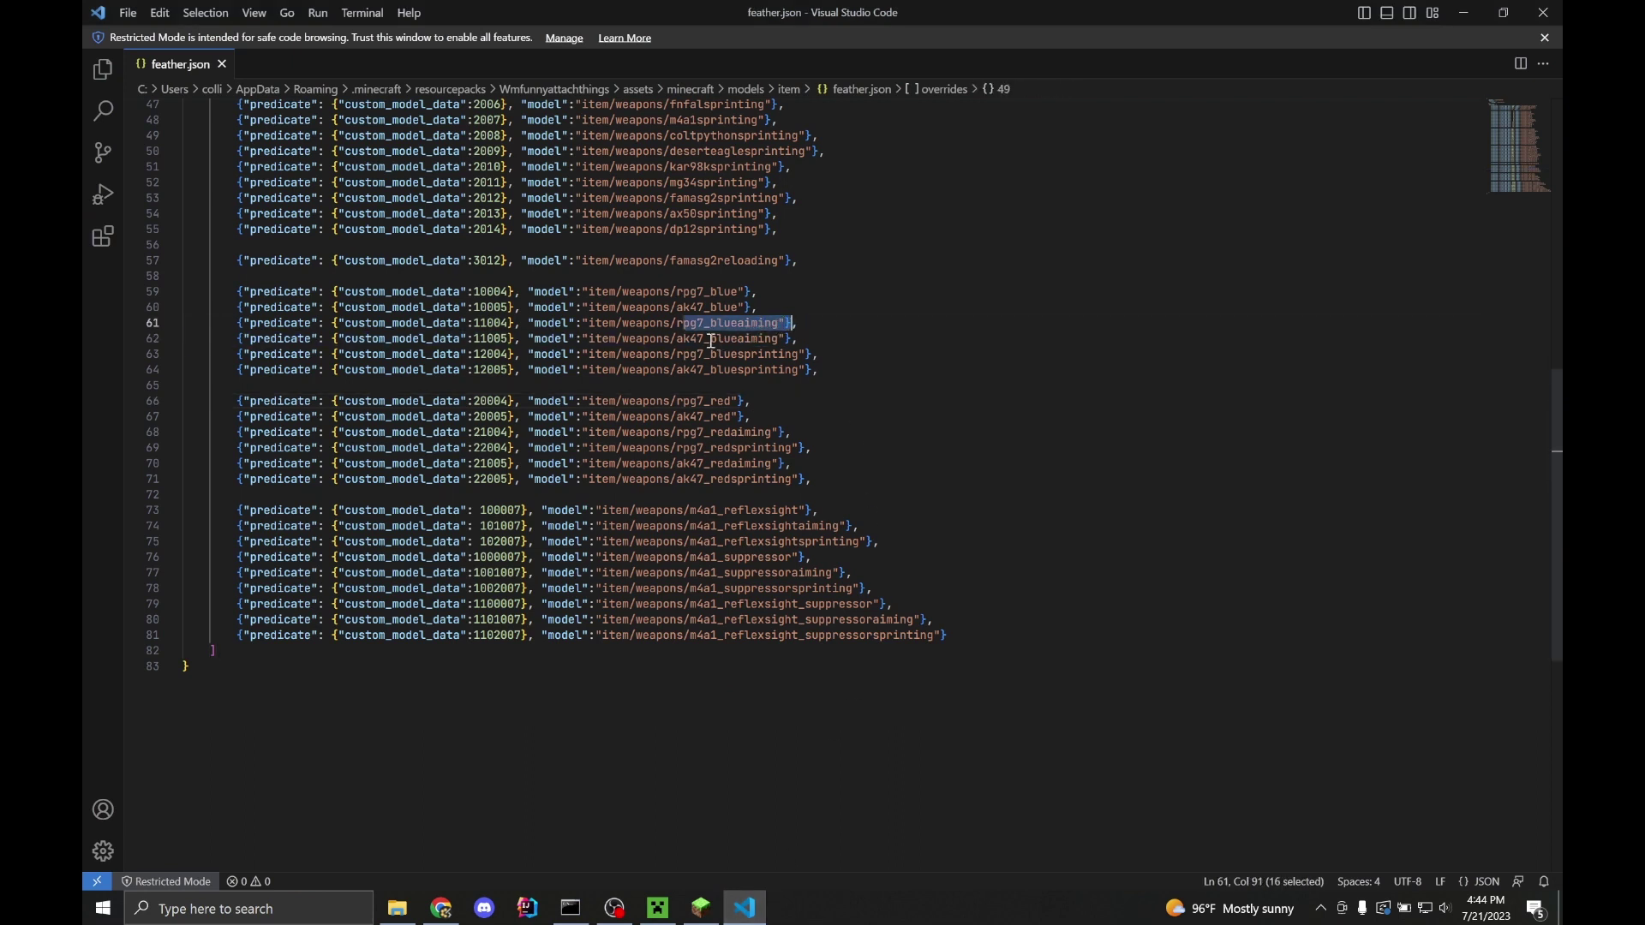
{"action": "left_click", "coordinate": [674, 326]}
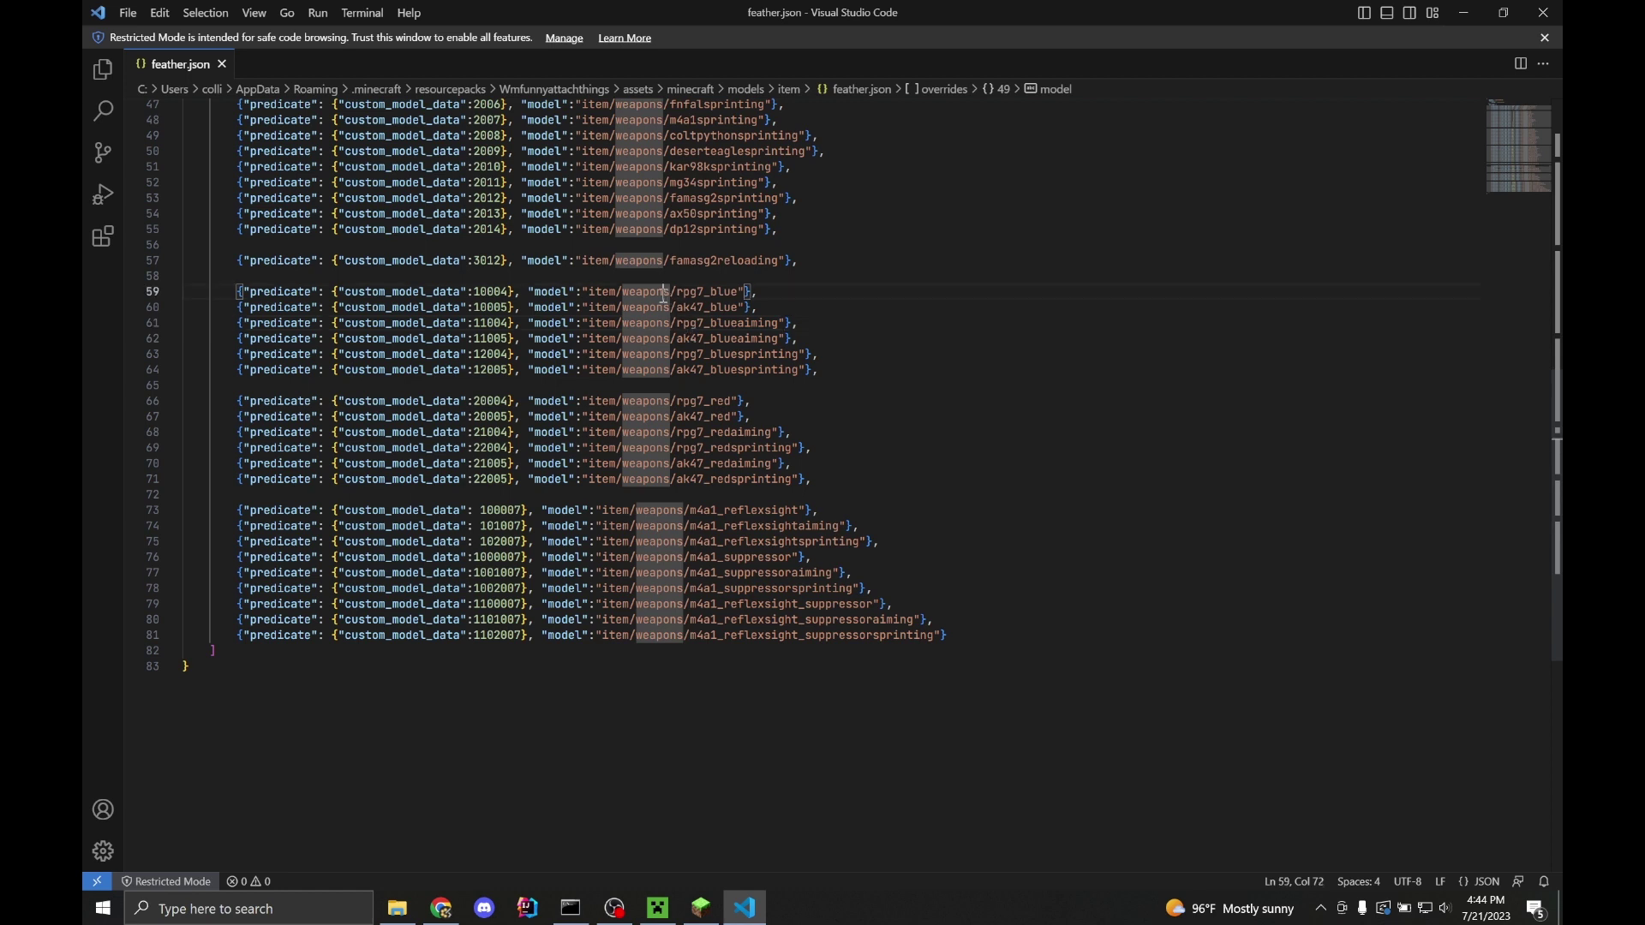
{"action": "left_click", "coordinate": [608, 354]}
{"action": "left_click_drag", "start_coordinate": [627, 294], "coordinate": [671, 293]}
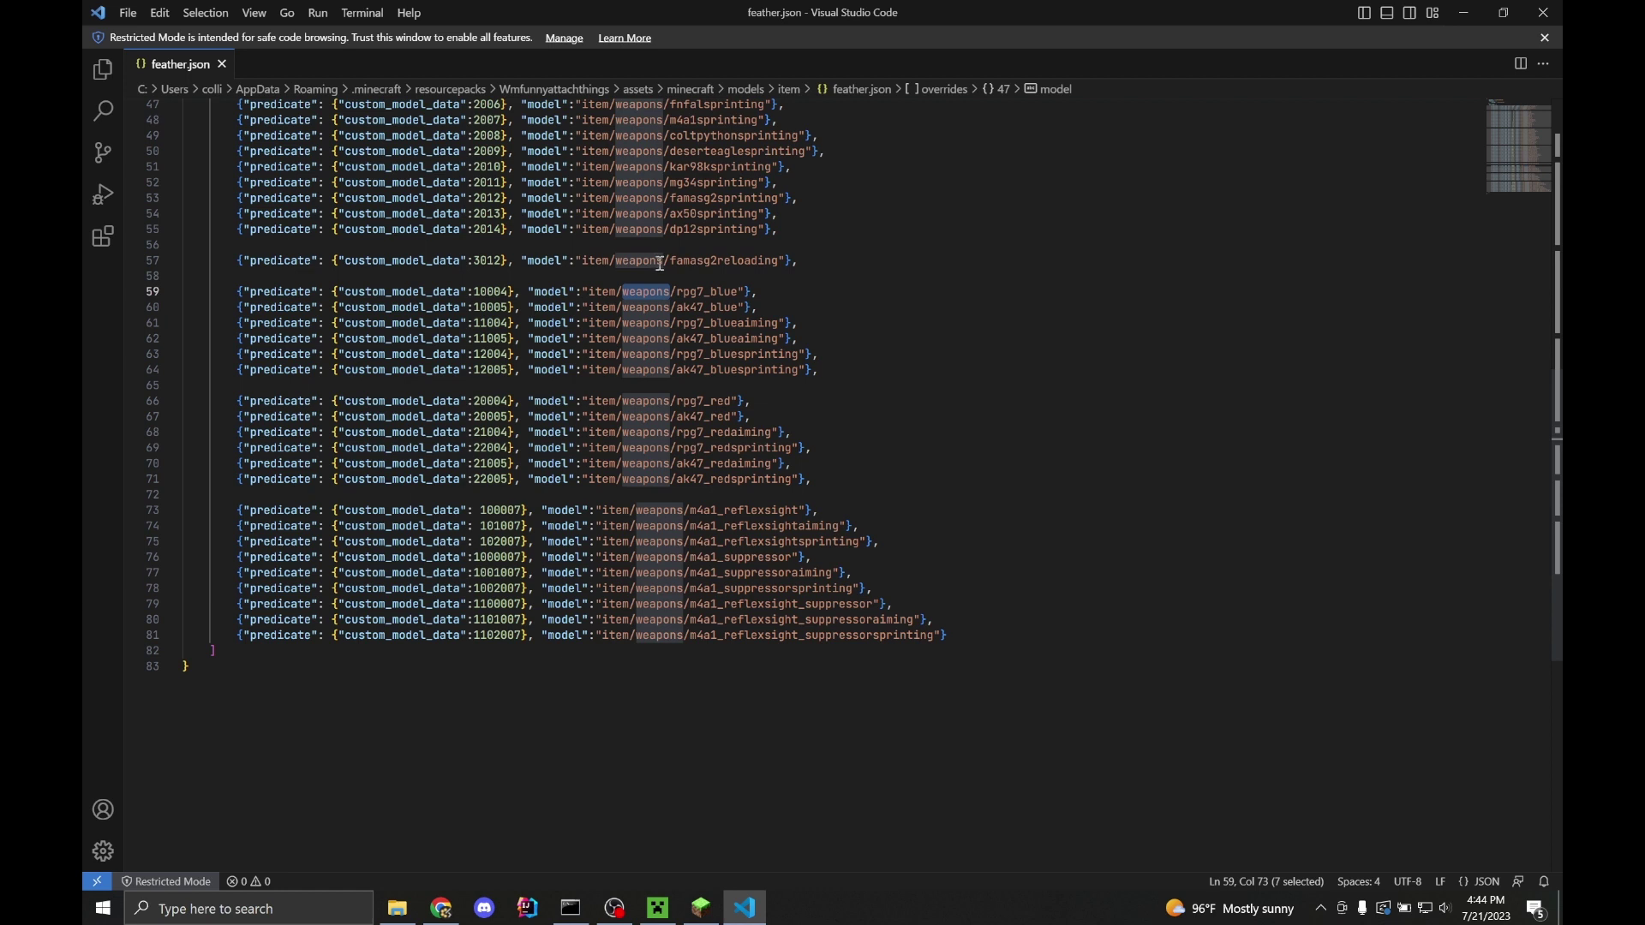
{"action": "left_click_drag", "start_coordinate": [671, 261], "coordinate": [700, 262]}
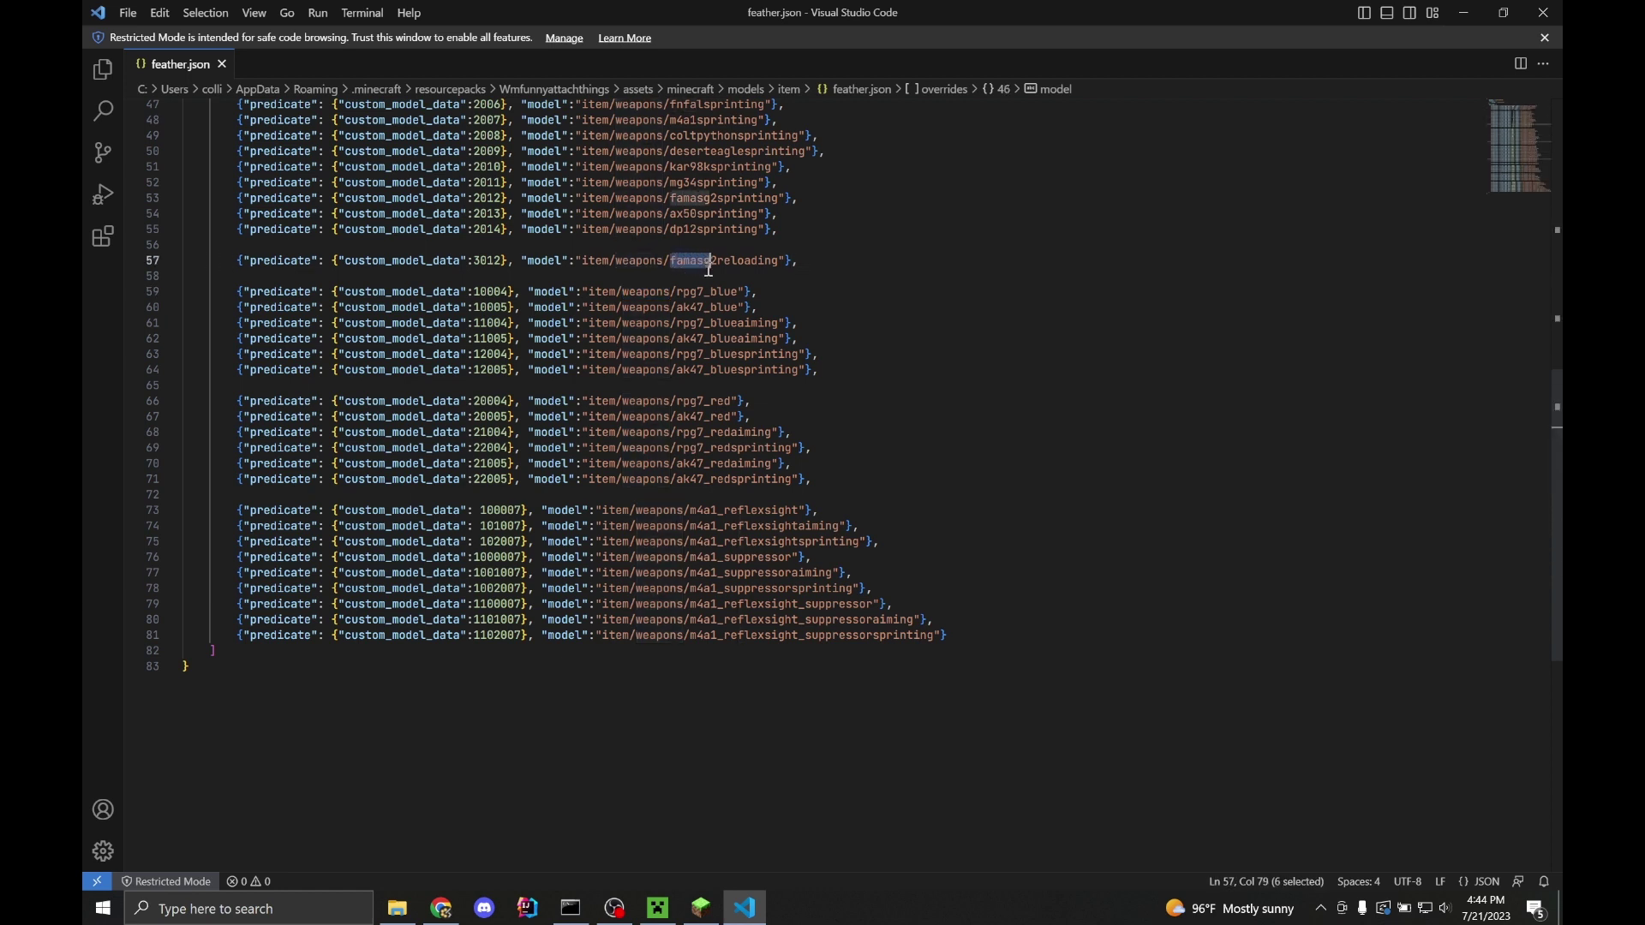
{"action": "left_click", "coordinate": [718, 261]}
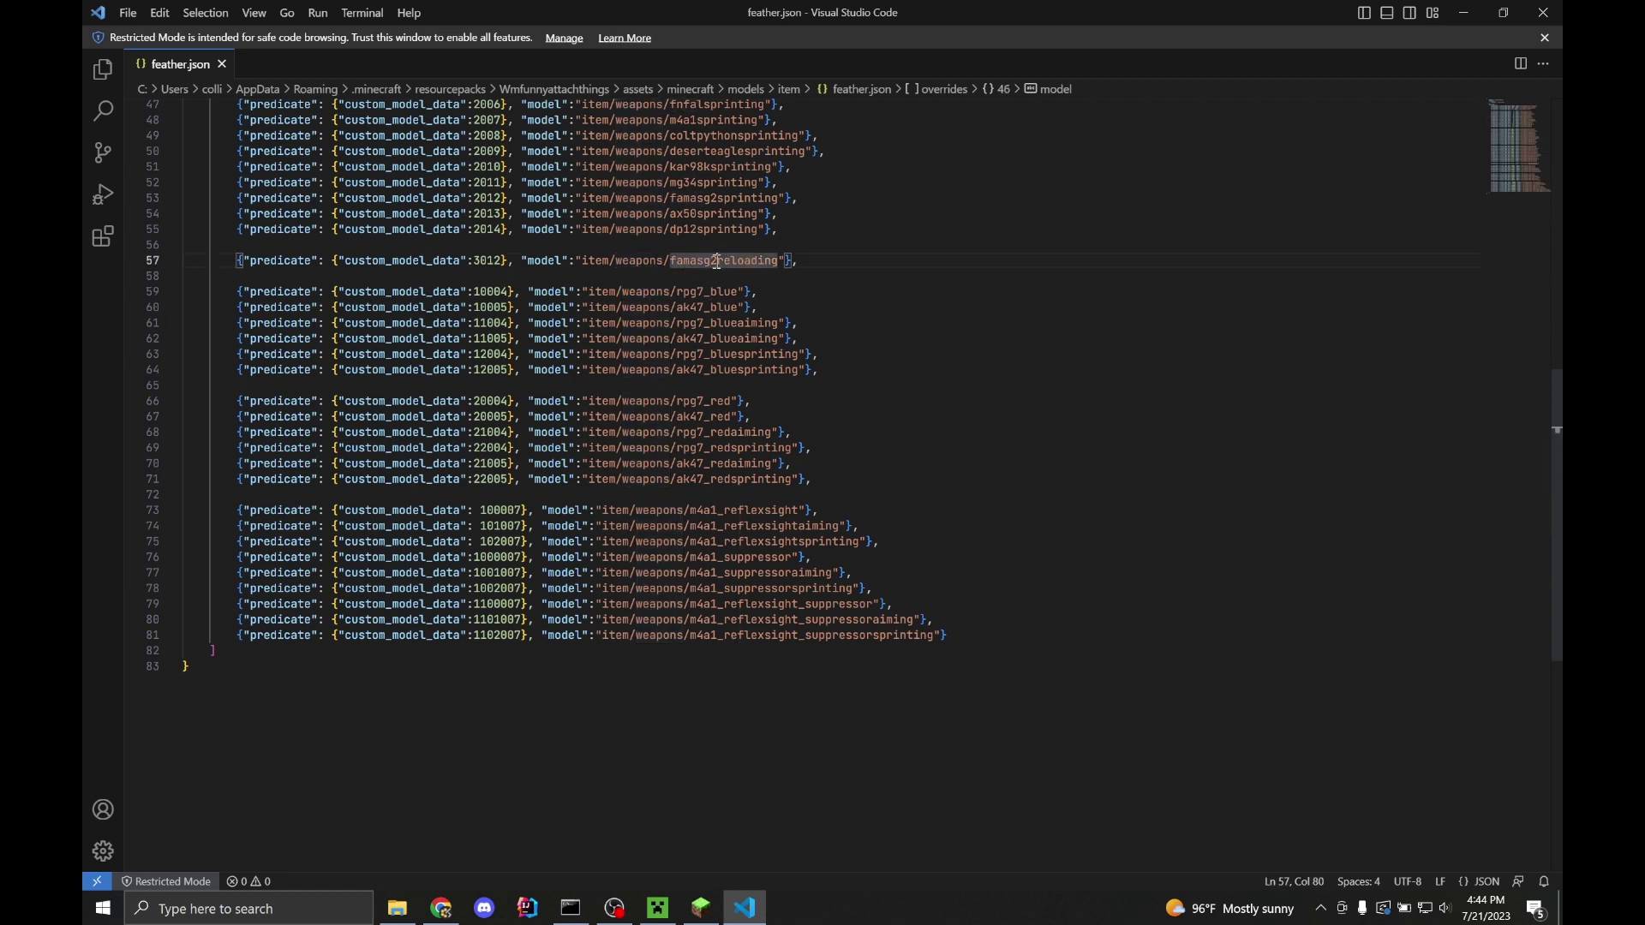
{"action": "left_click_drag", "start_coordinate": [718, 261], "coordinate": [716, 293]}
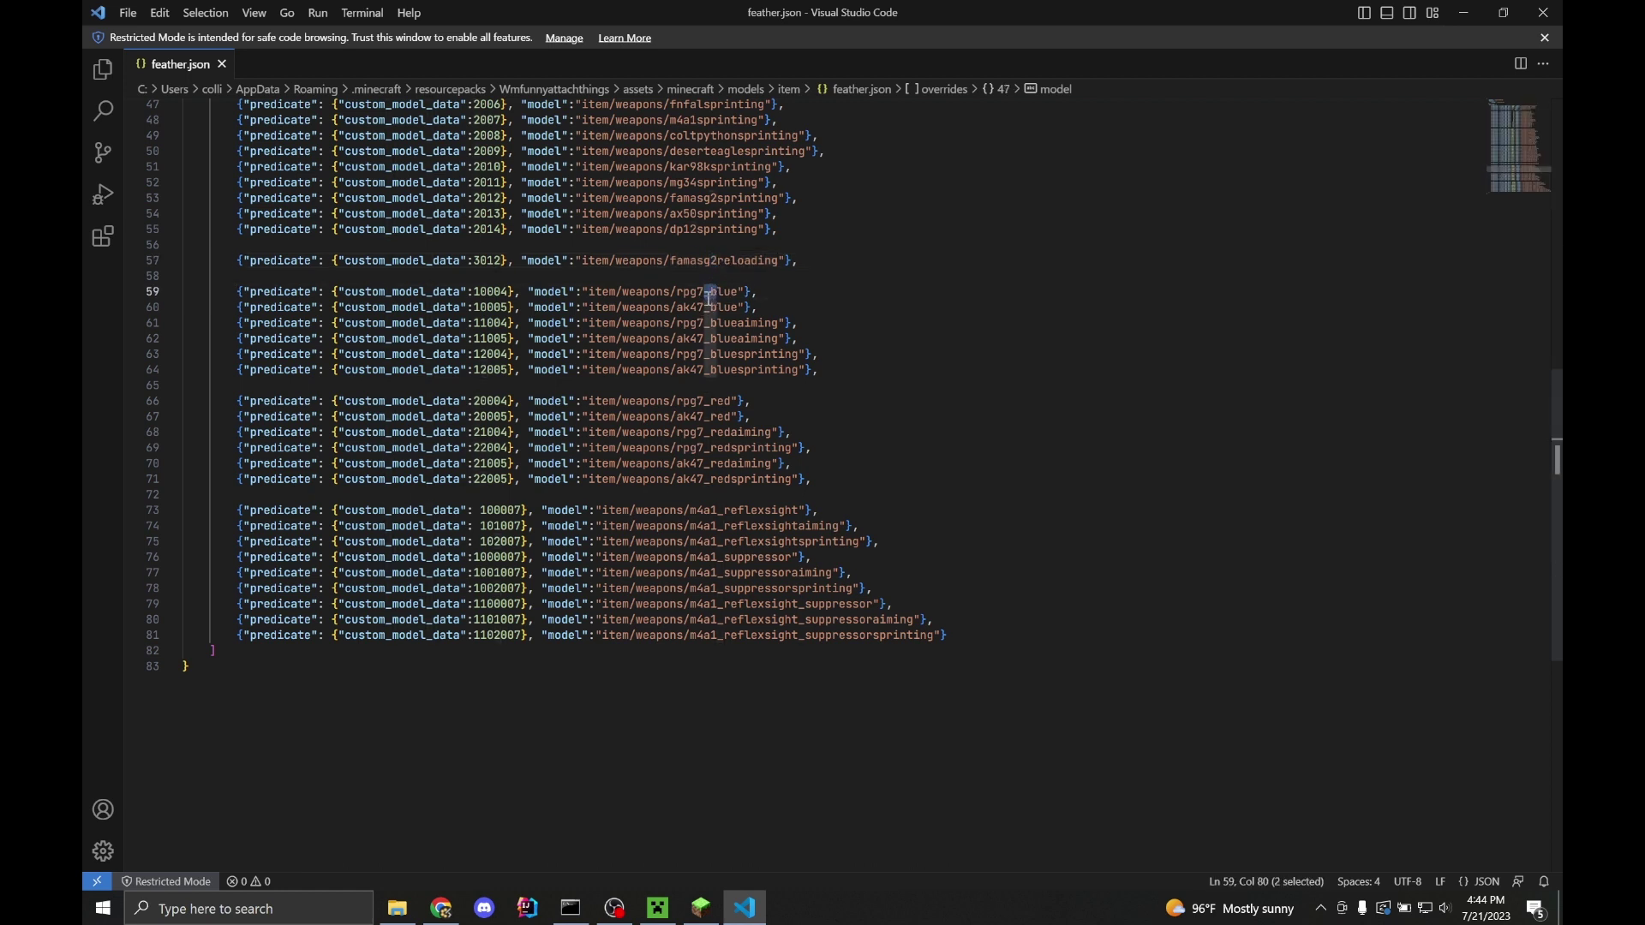
{"action": "left_click", "coordinate": [711, 293]}
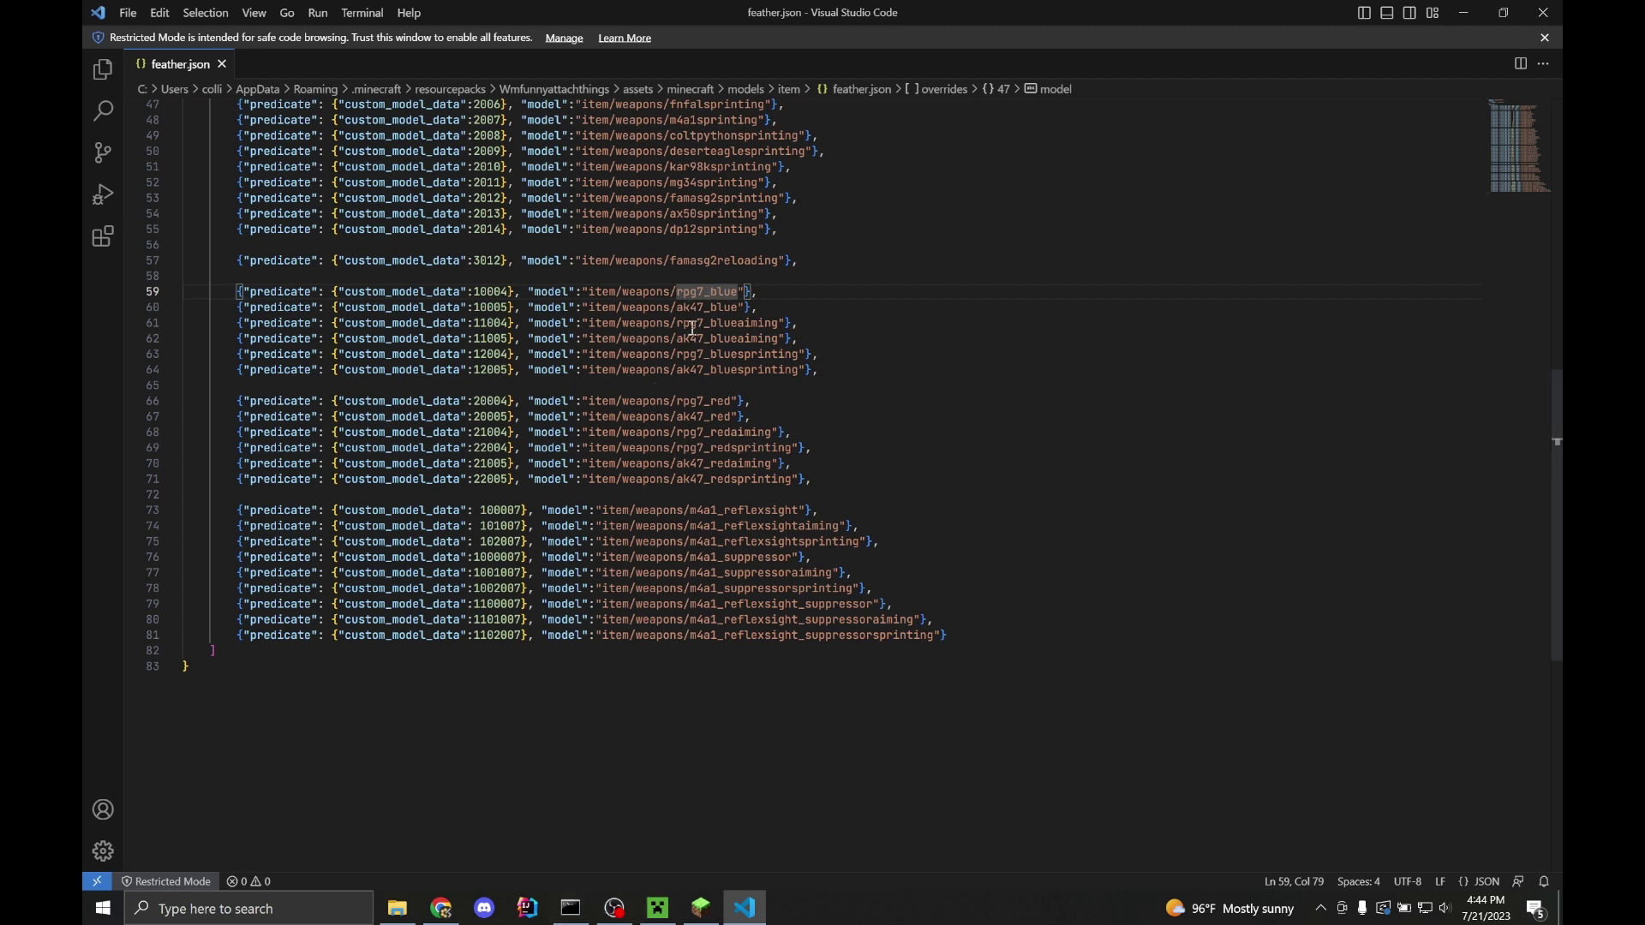
Select the weapon override entries in feather.json for copying
{"action": "scroll", "coordinate": [703, 311], "scroll_direction": "up", "scroll_amount": 2}
{"action": "scroll", "coordinate": [705, 304], "scroll_direction": "up", "scroll_amount": 8}
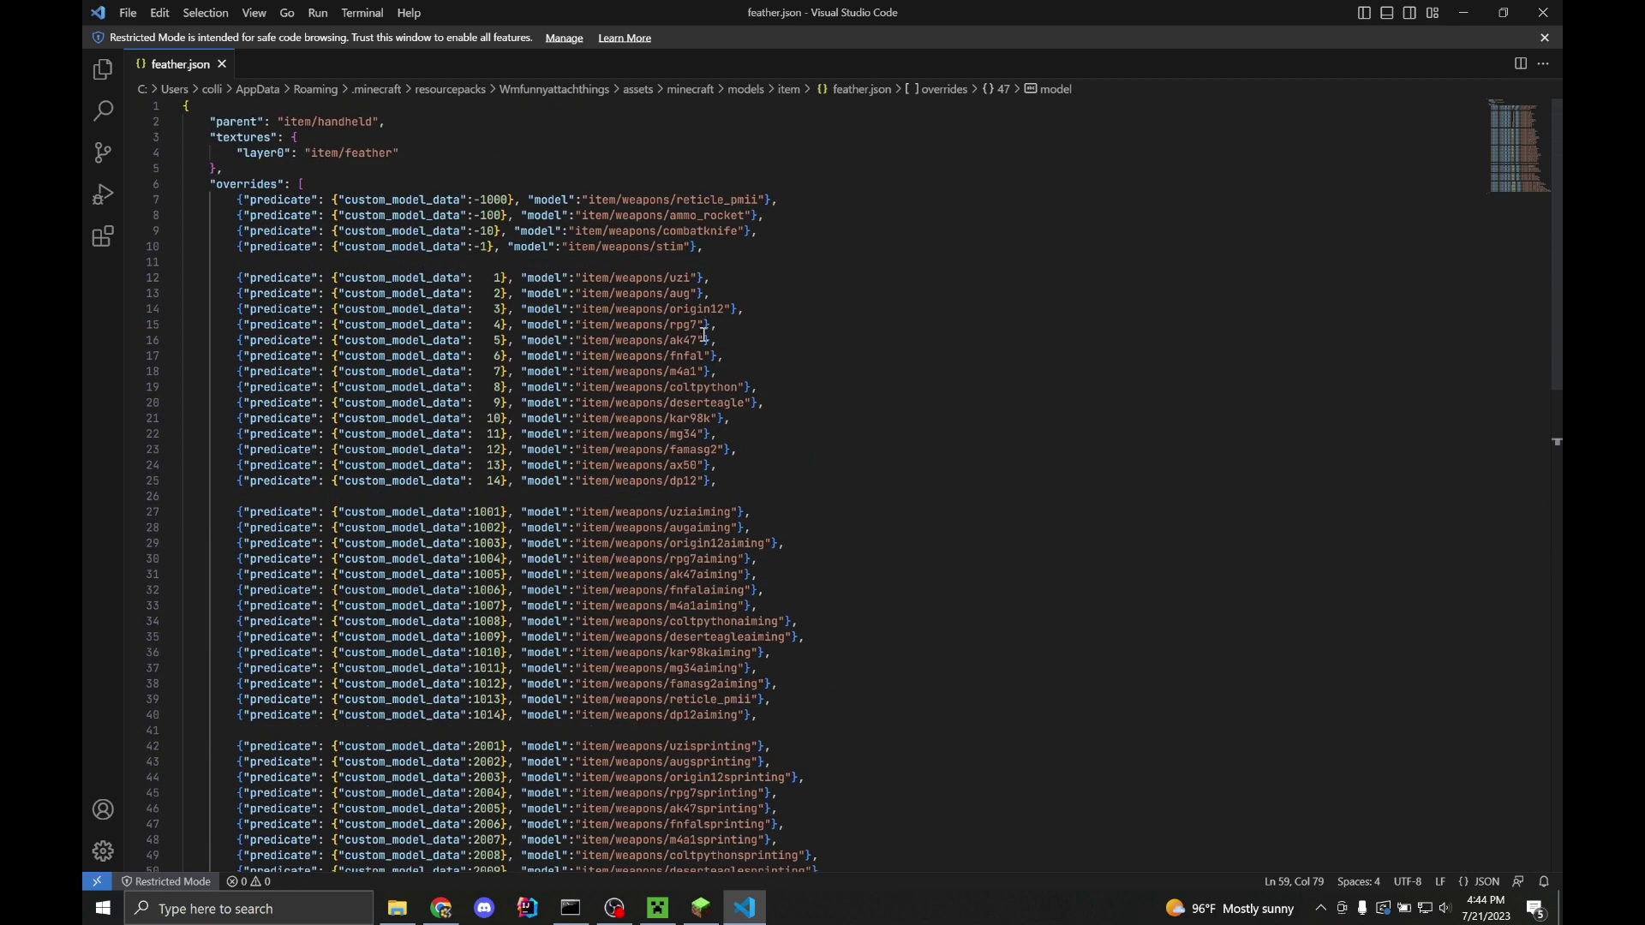
{"action": "scroll", "coordinate": [702, 334], "scroll_direction": "down", "scroll_amount": 3}
{"action": "scroll", "coordinate": [658, 342], "scroll_direction": "up", "scroll_amount": 3}
{"action": "scroll", "coordinate": [812, 346], "scroll_direction": "down", "scroll_amount": 15}
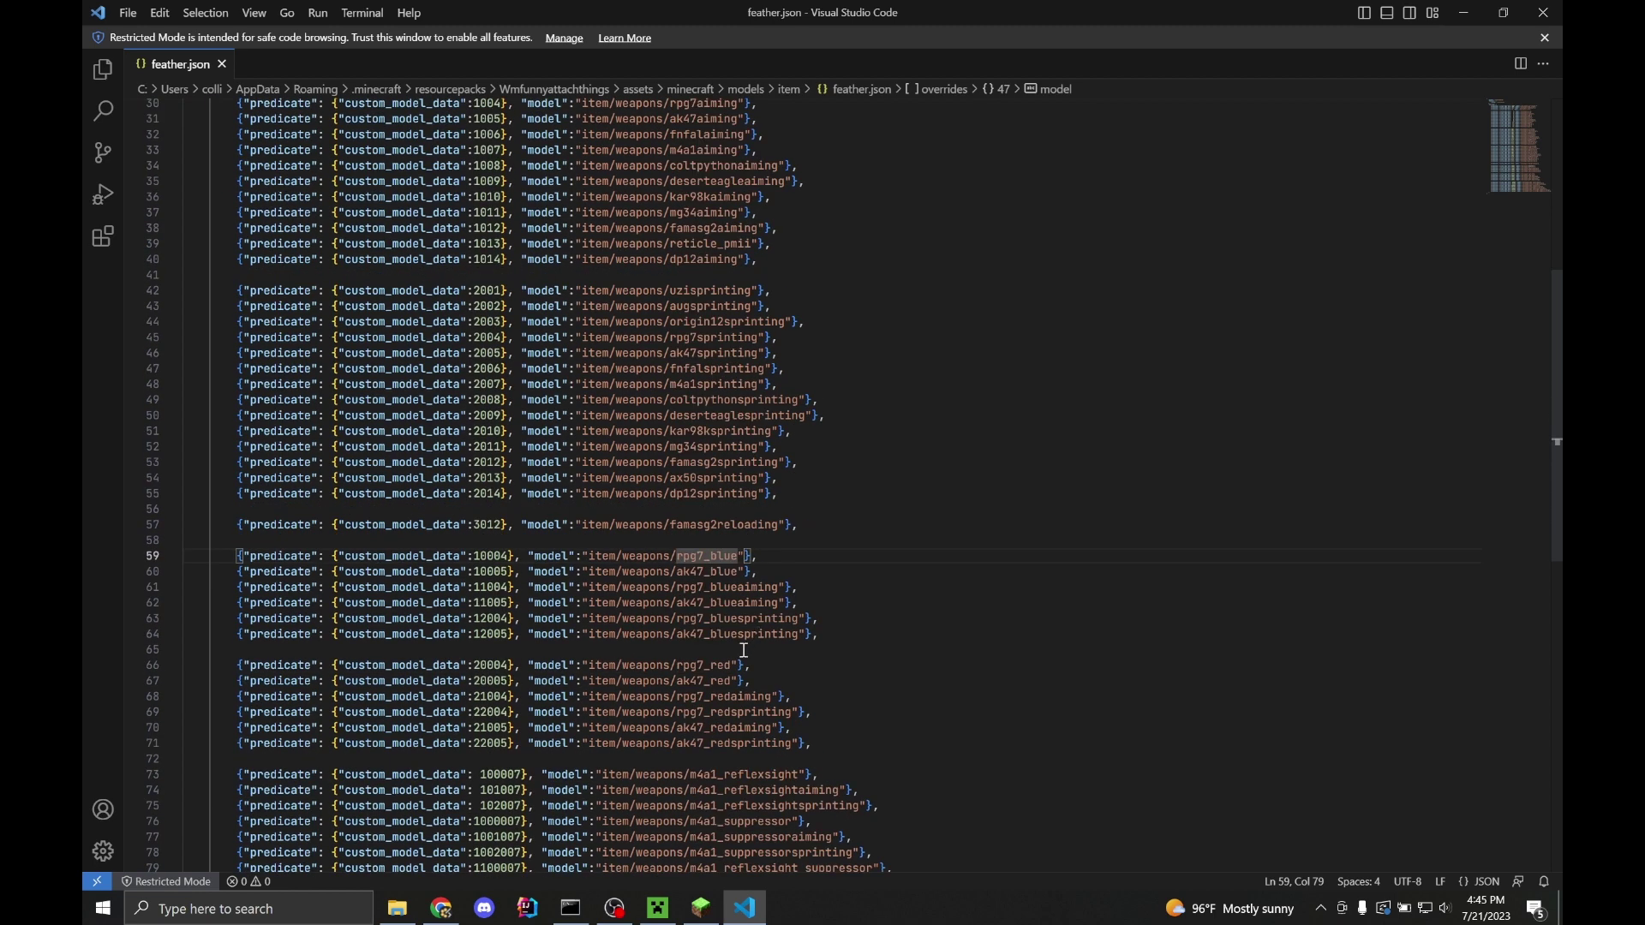
{"action": "scroll", "coordinate": [213, 467], "scroll_direction": "up", "scroll_amount": 3}
{"action": "left_click_drag", "start_coordinate": [210, 617], "coordinate": [153, 203]}
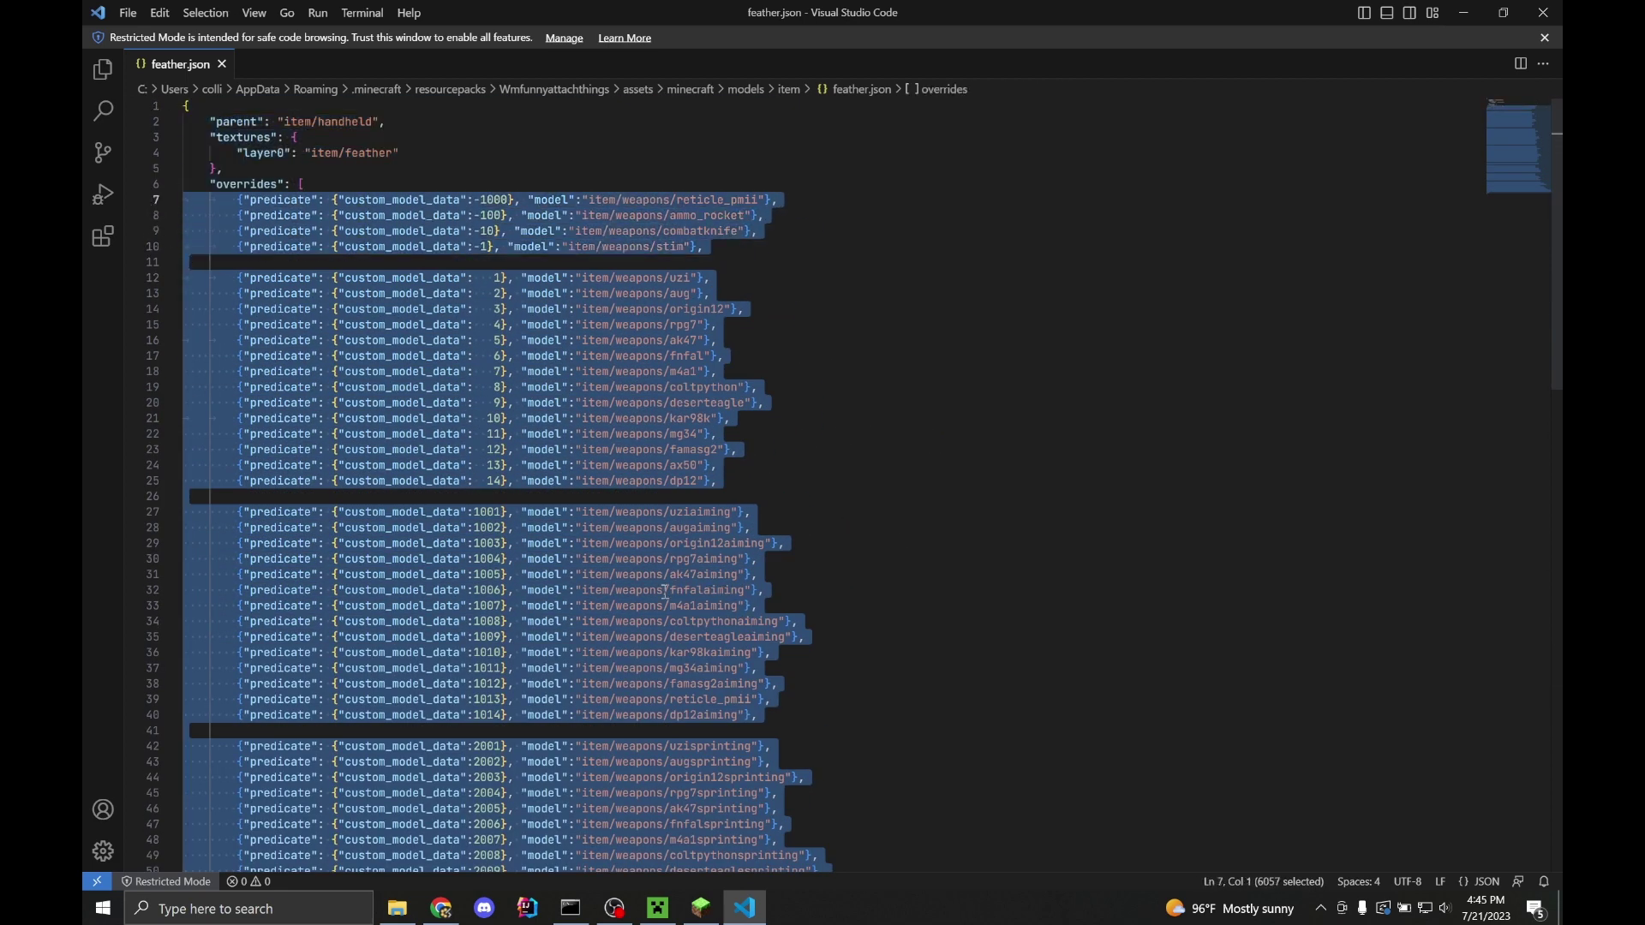
Open crossbow.json from the resource pack's item models folder in File Explorer
{"action": "left_click", "coordinate": [1464, 12]}
{"action": "left_click", "coordinate": [397, 910]}
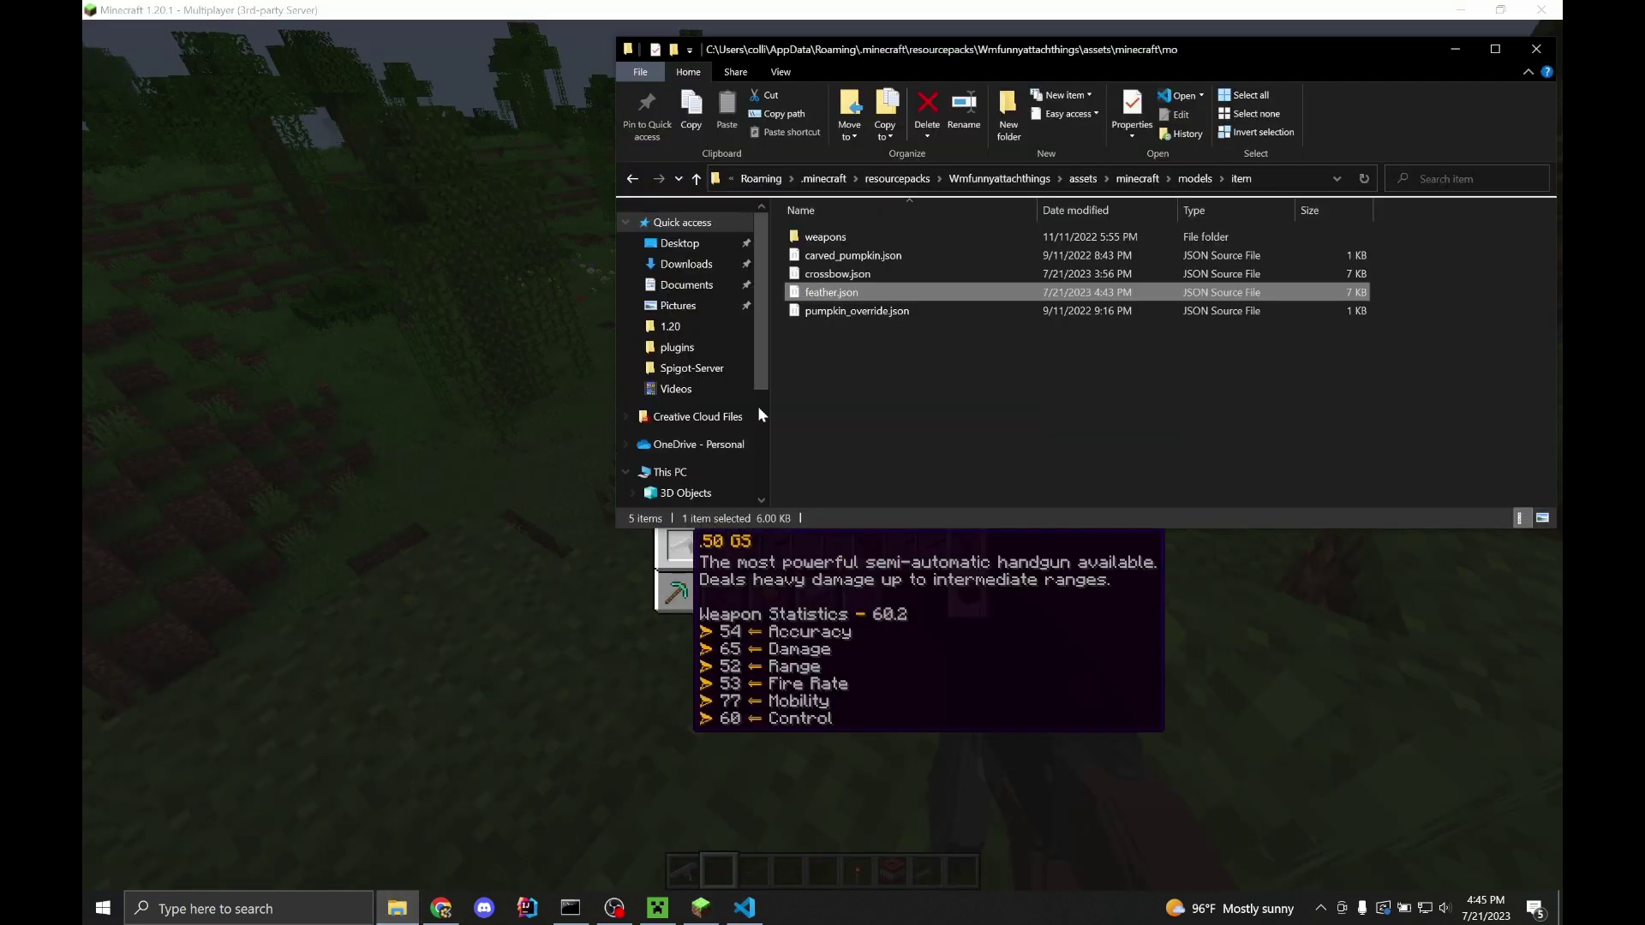
{"action": "left_click", "coordinate": [836, 275]}
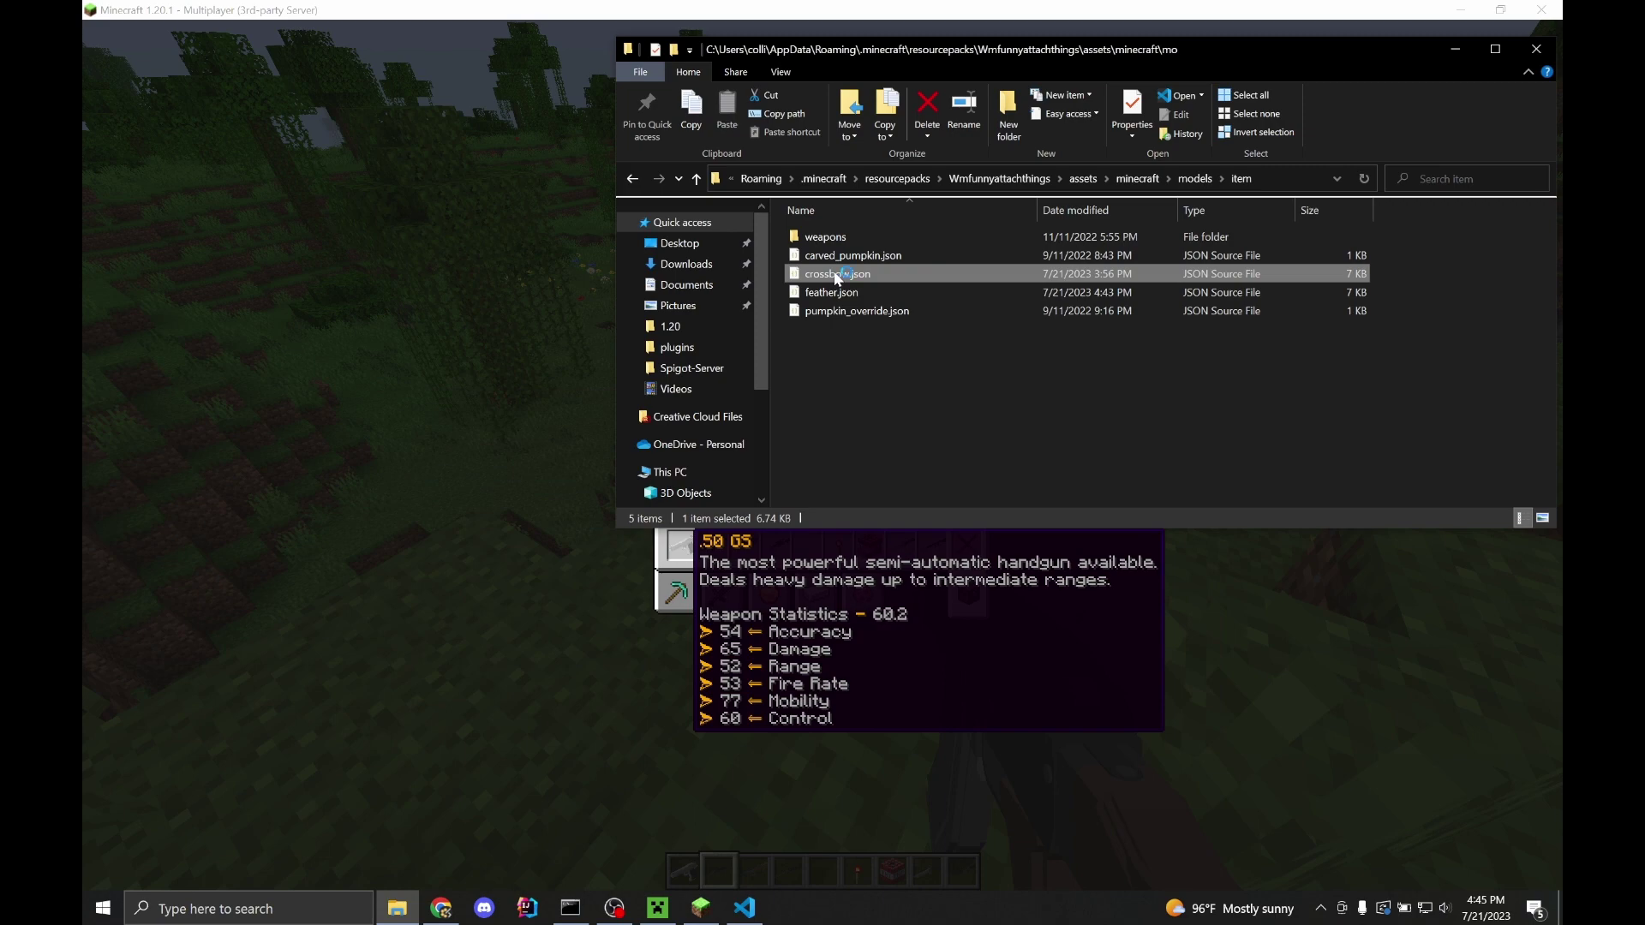
{"action": "double_click", "coordinate": [836, 275]}
{"action": "left_click", "coordinate": [525, 411]}
Select crossbow.json's weapon override entries through the end of the file
{"action": "scroll", "coordinate": [449, 528], "scroll_direction": "down", "scroll_amount": 8}
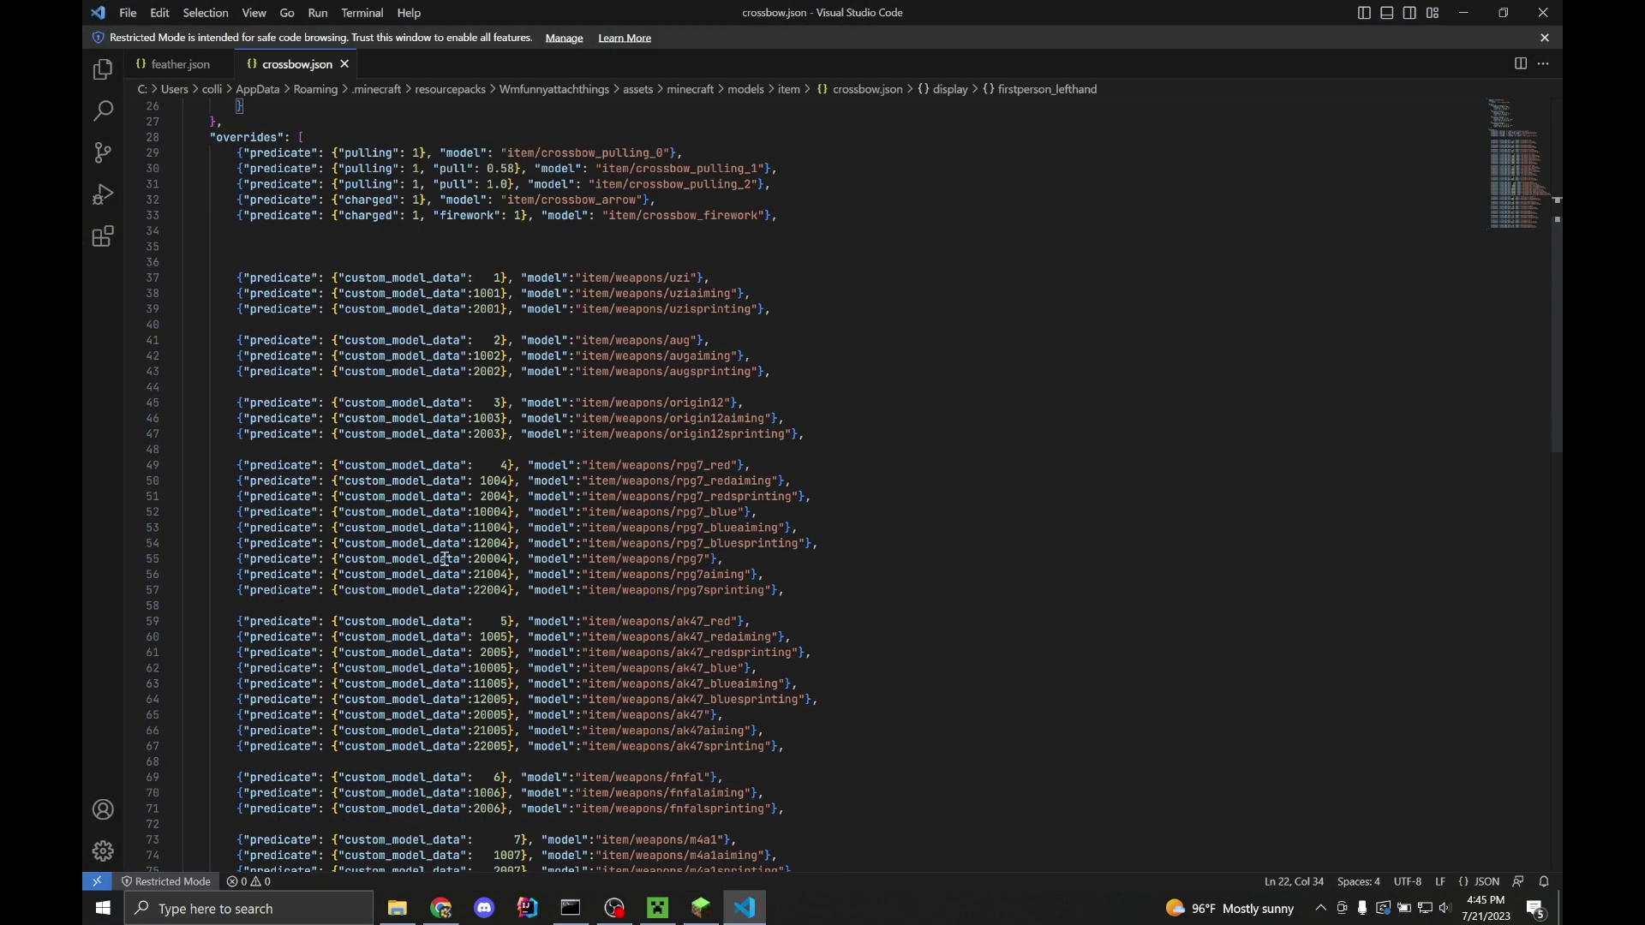
{"action": "left_click_drag", "start_coordinate": [408, 247], "coordinate": [497, 279]}
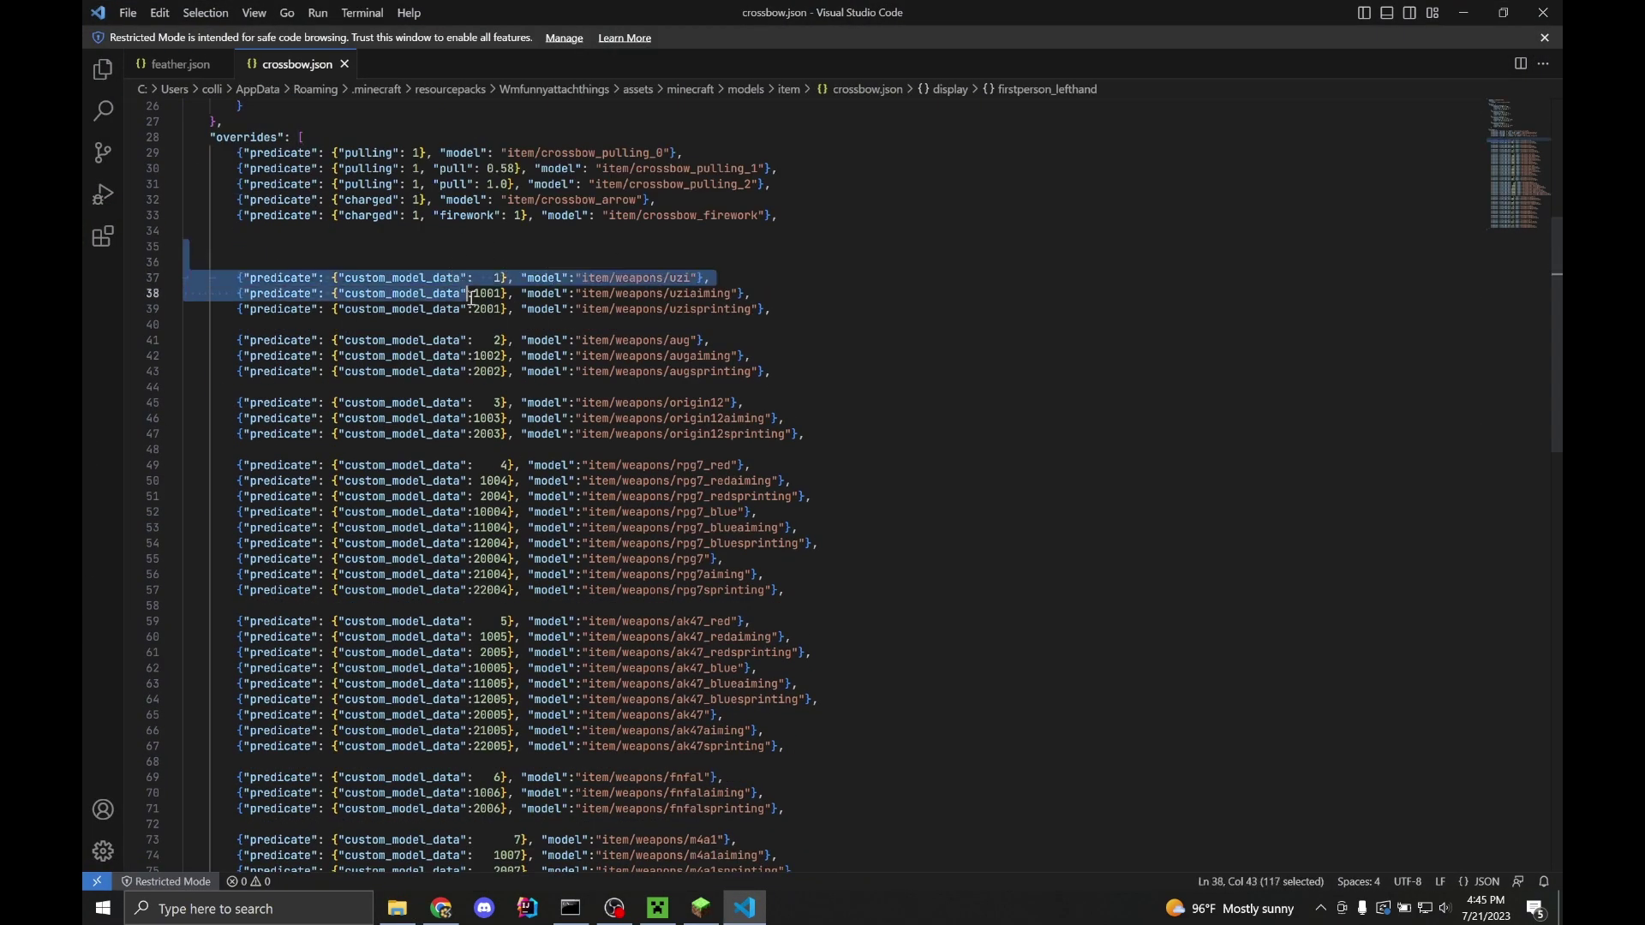
{"action": "left_click", "coordinate": [497, 279]}
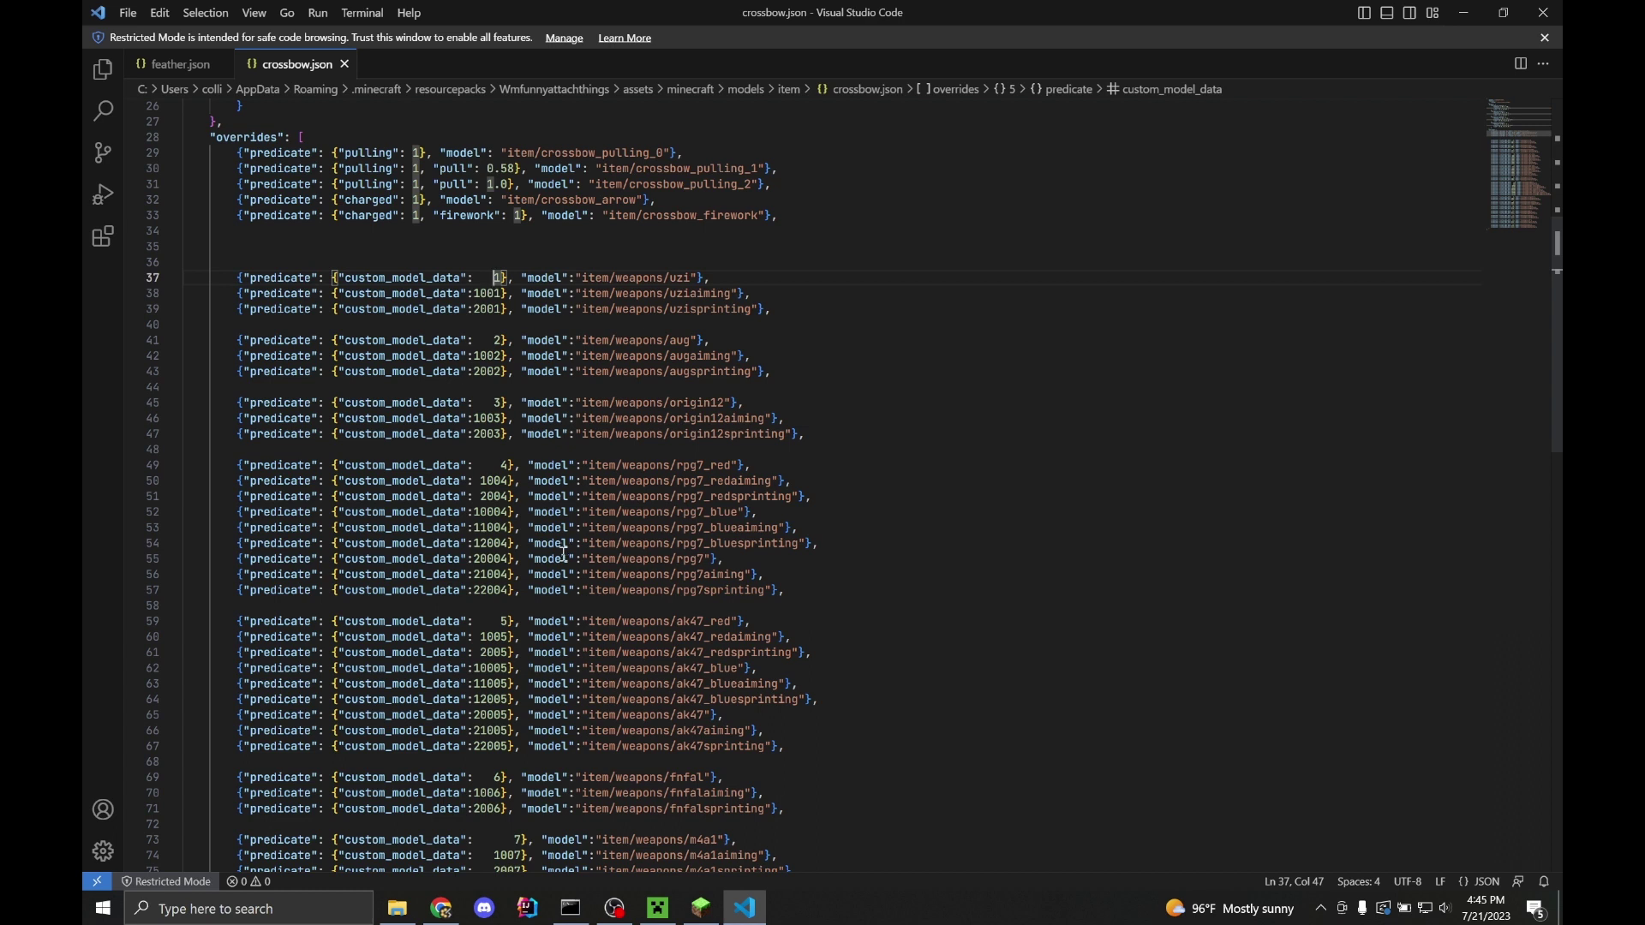
{"action": "left_click", "coordinate": [263, 241]}
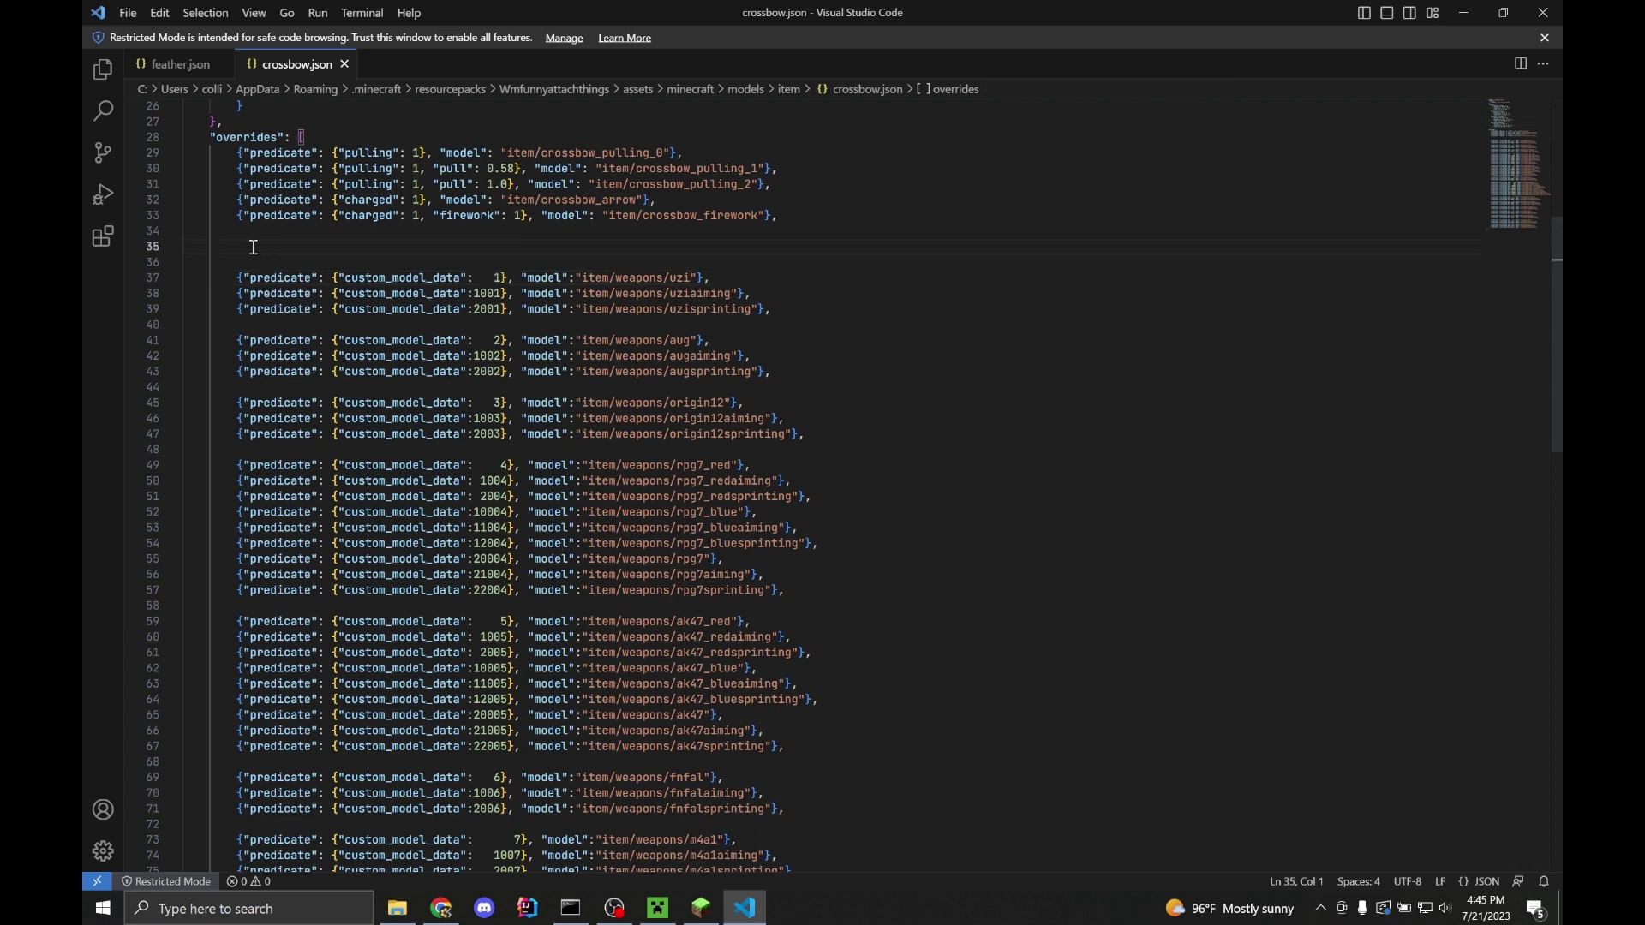
{"action": "left_click_drag", "start_coordinate": [658, 199], "coordinate": [190, 155]}
{"action": "left_click_drag", "start_coordinate": [806, 220], "coordinate": [183, 137]}
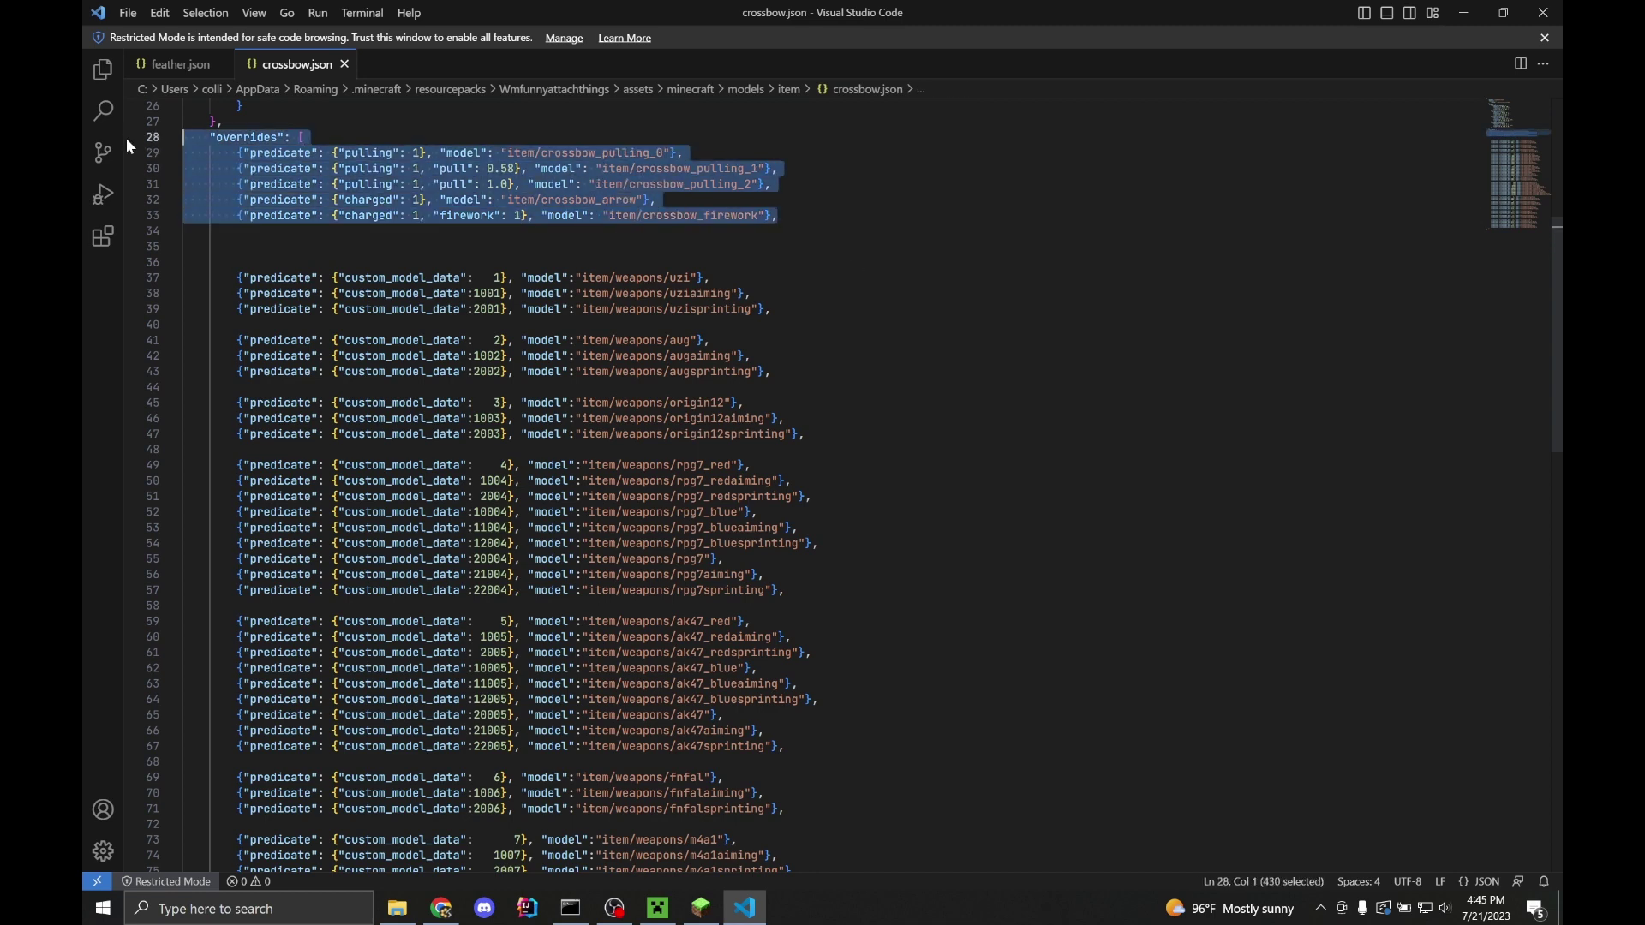
{"action": "left_click_drag", "start_coordinate": [247, 269], "coordinate": [274, 494]}
{"action": "scroll", "coordinate": [283, 433], "scroll_direction": "down", "scroll_amount": 15}
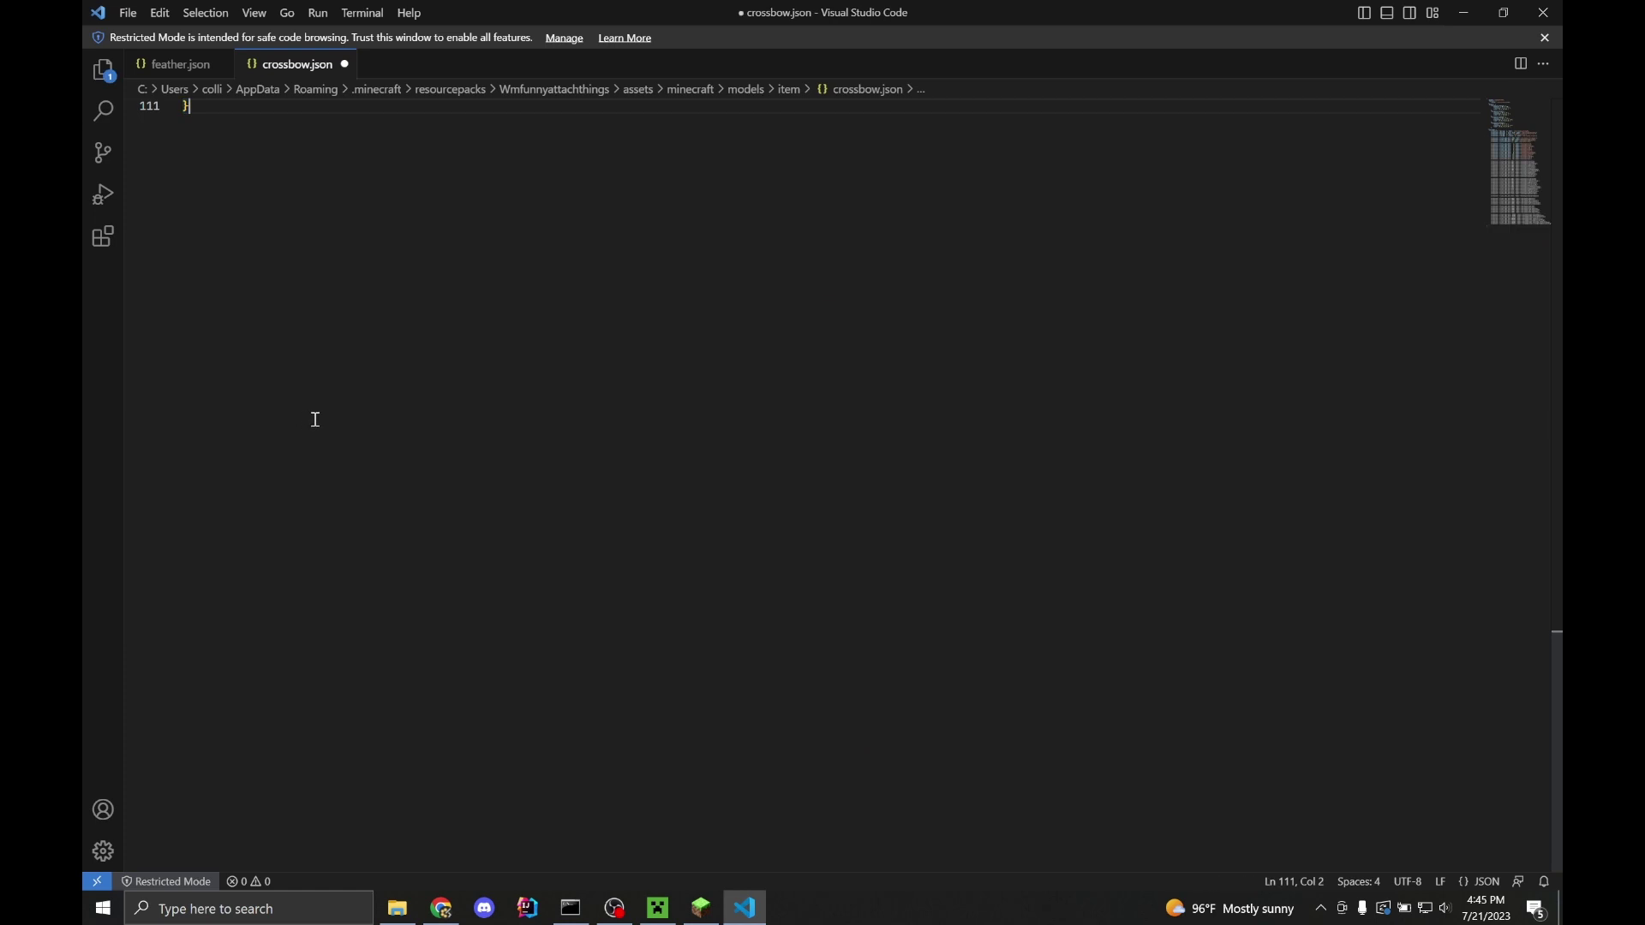
Paste the copied feather.json overrides over the selection, save crossbow.json, and close the editor
{"action": "key", "text": "ctrl+v"}
{"action": "scroll", "coordinate": [366, 399], "scroll_direction": "up", "scroll_amount": 20}
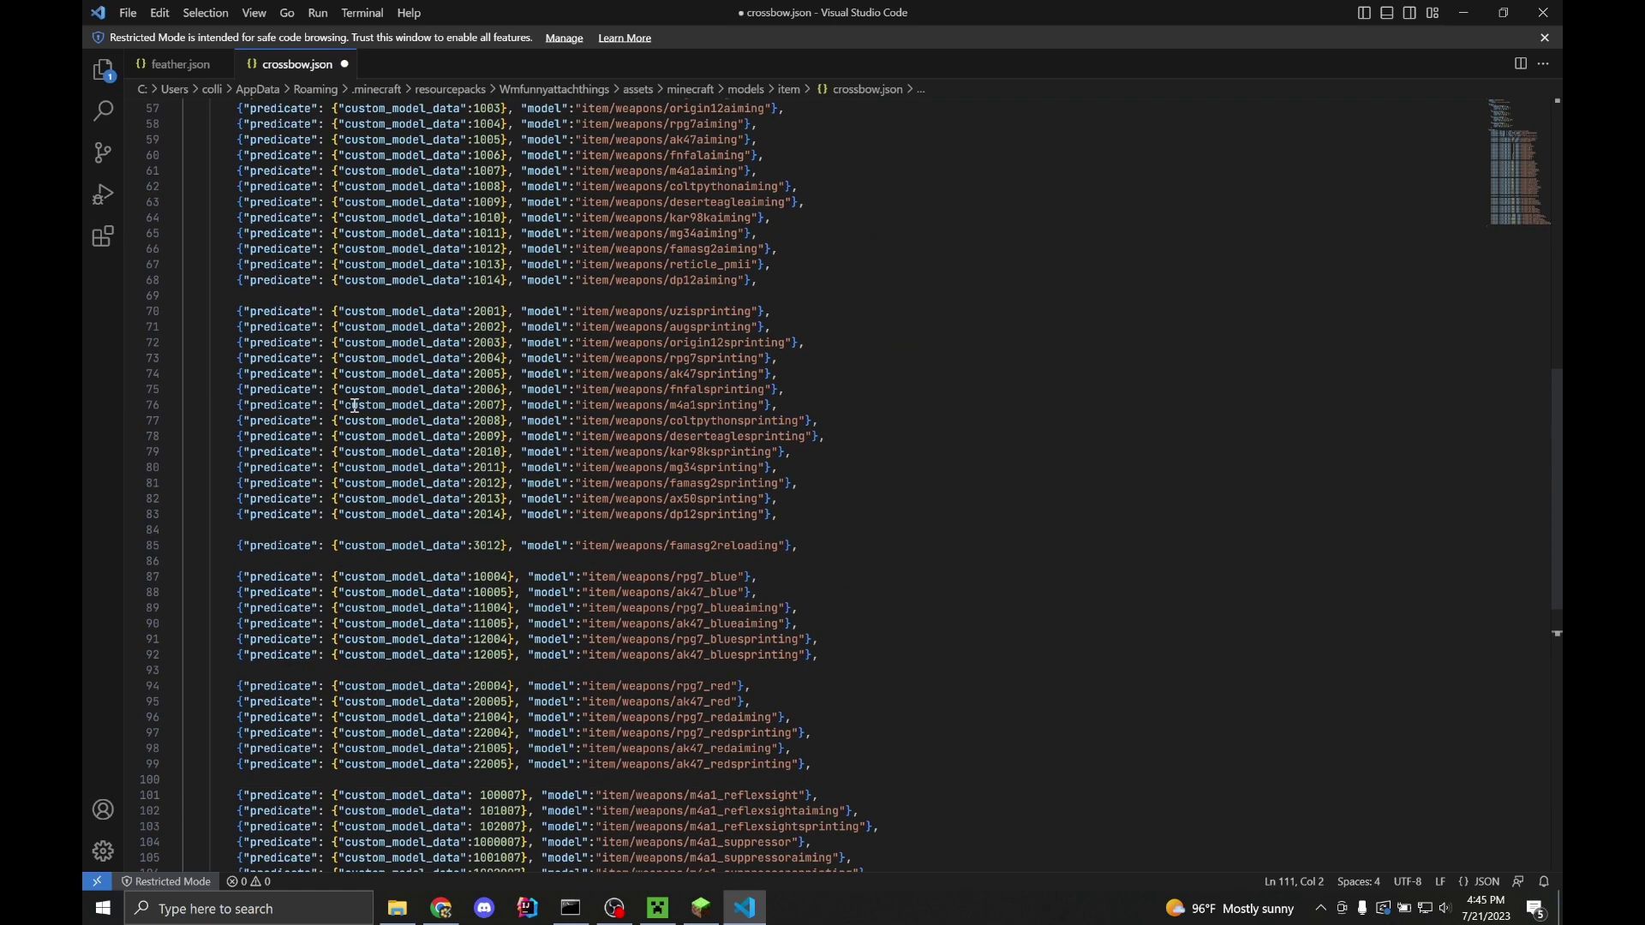
{"action": "scroll", "coordinate": [386, 379], "scroll_direction": "up", "scroll_amount": 5}
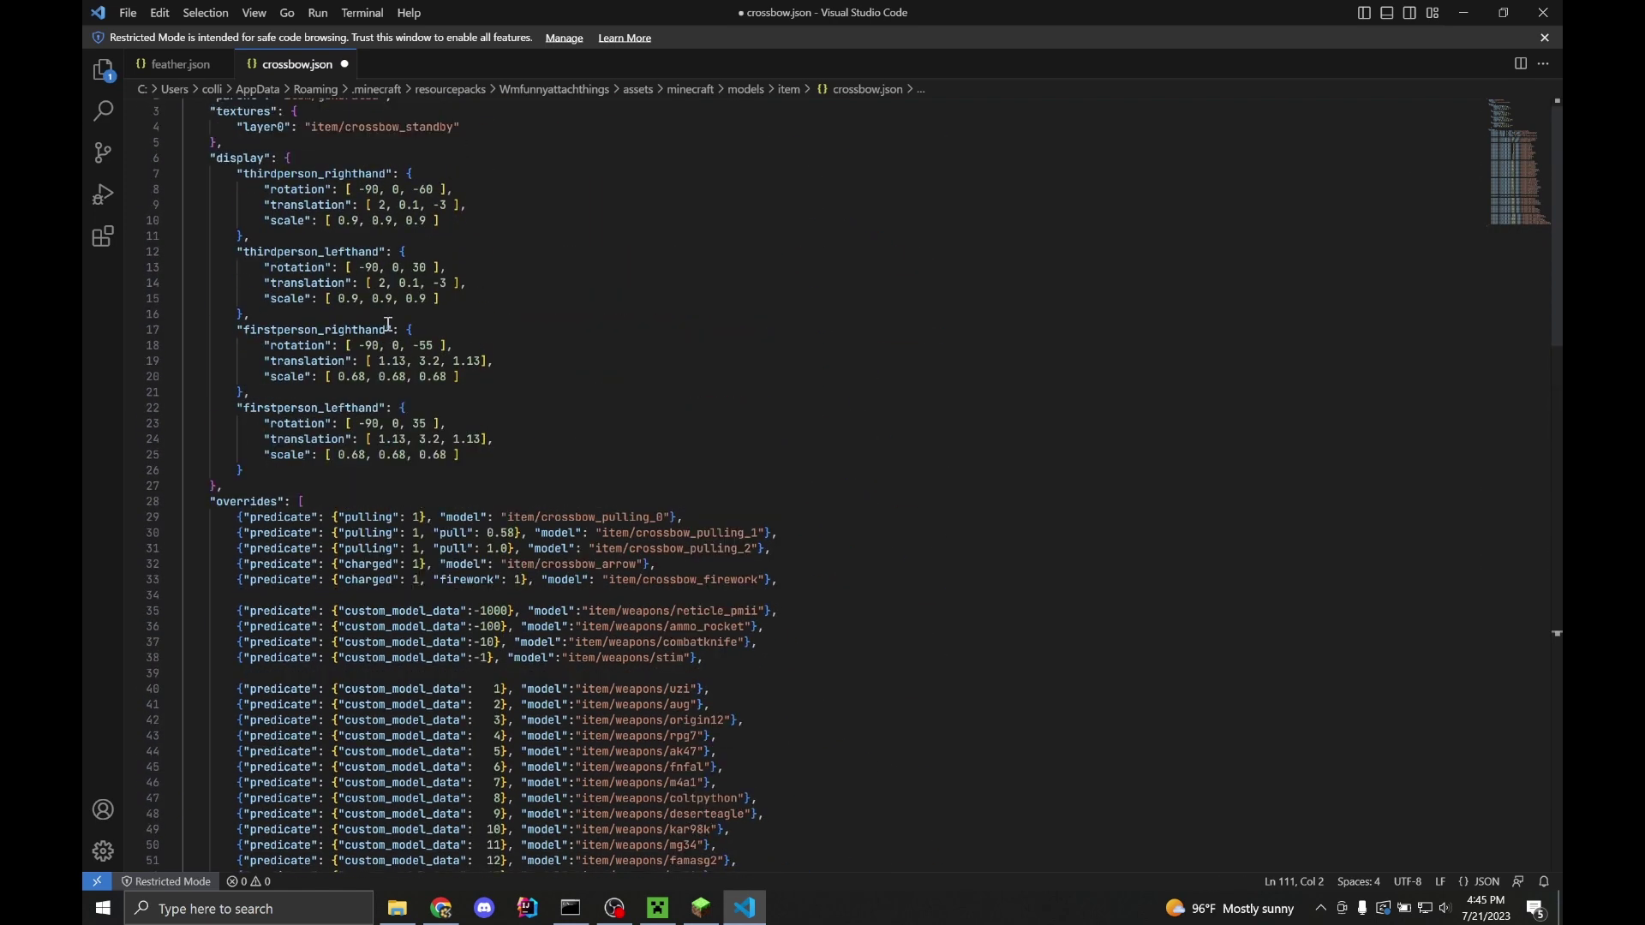
{"action": "key", "text": "ctrl+s"}
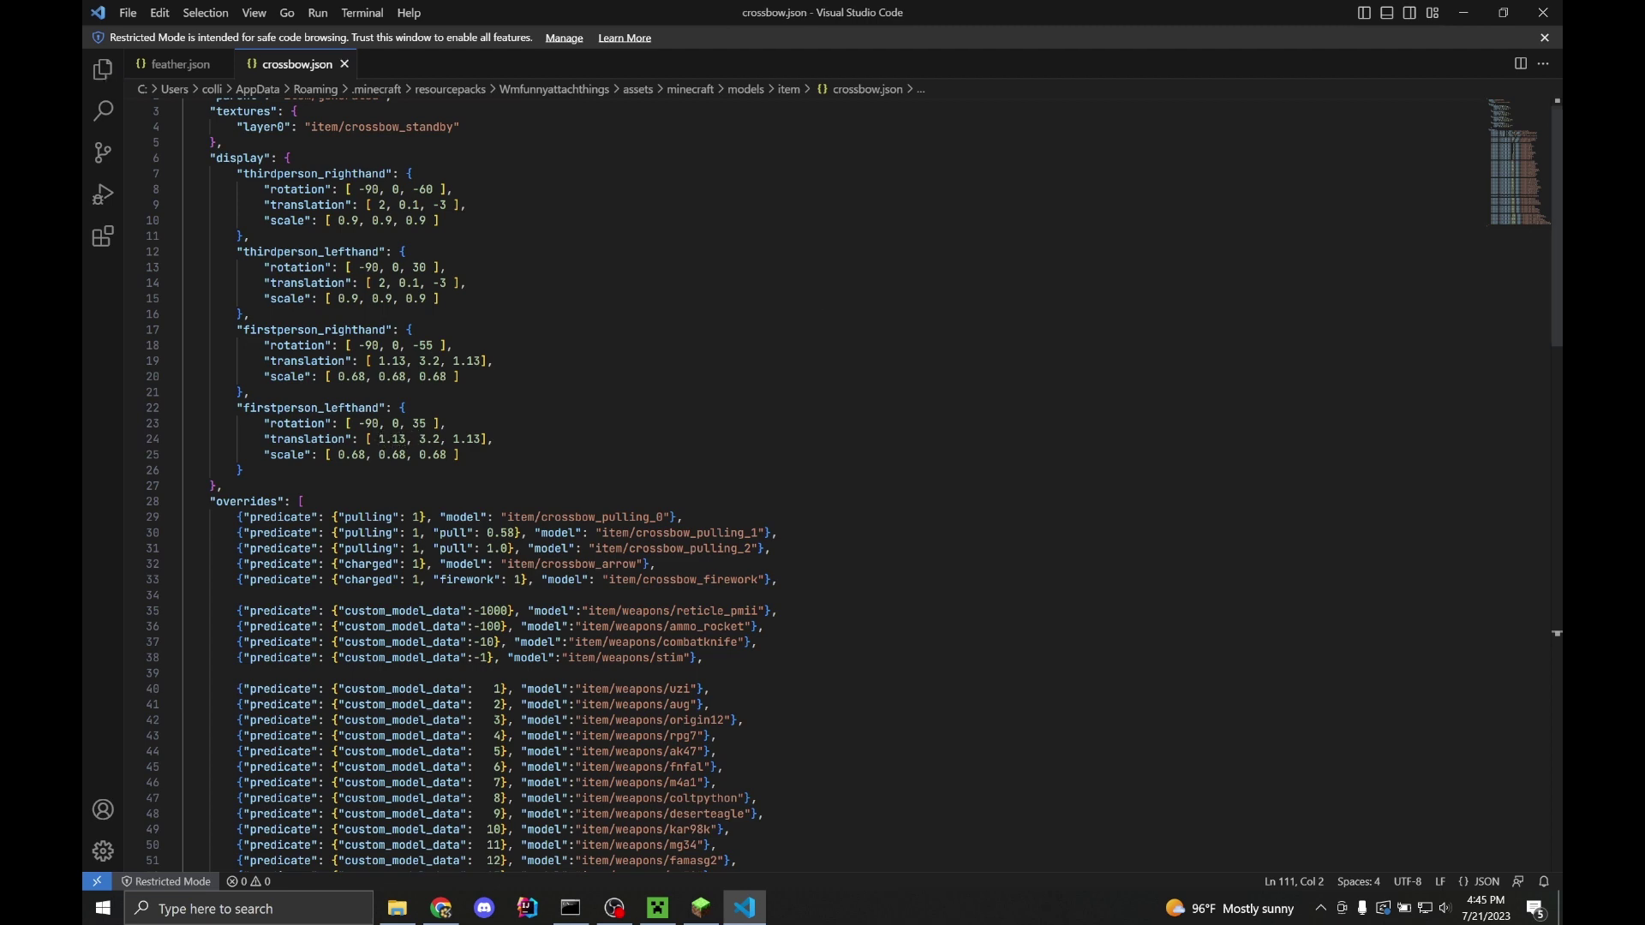
{"action": "left_click", "coordinate": [1542, 12]}
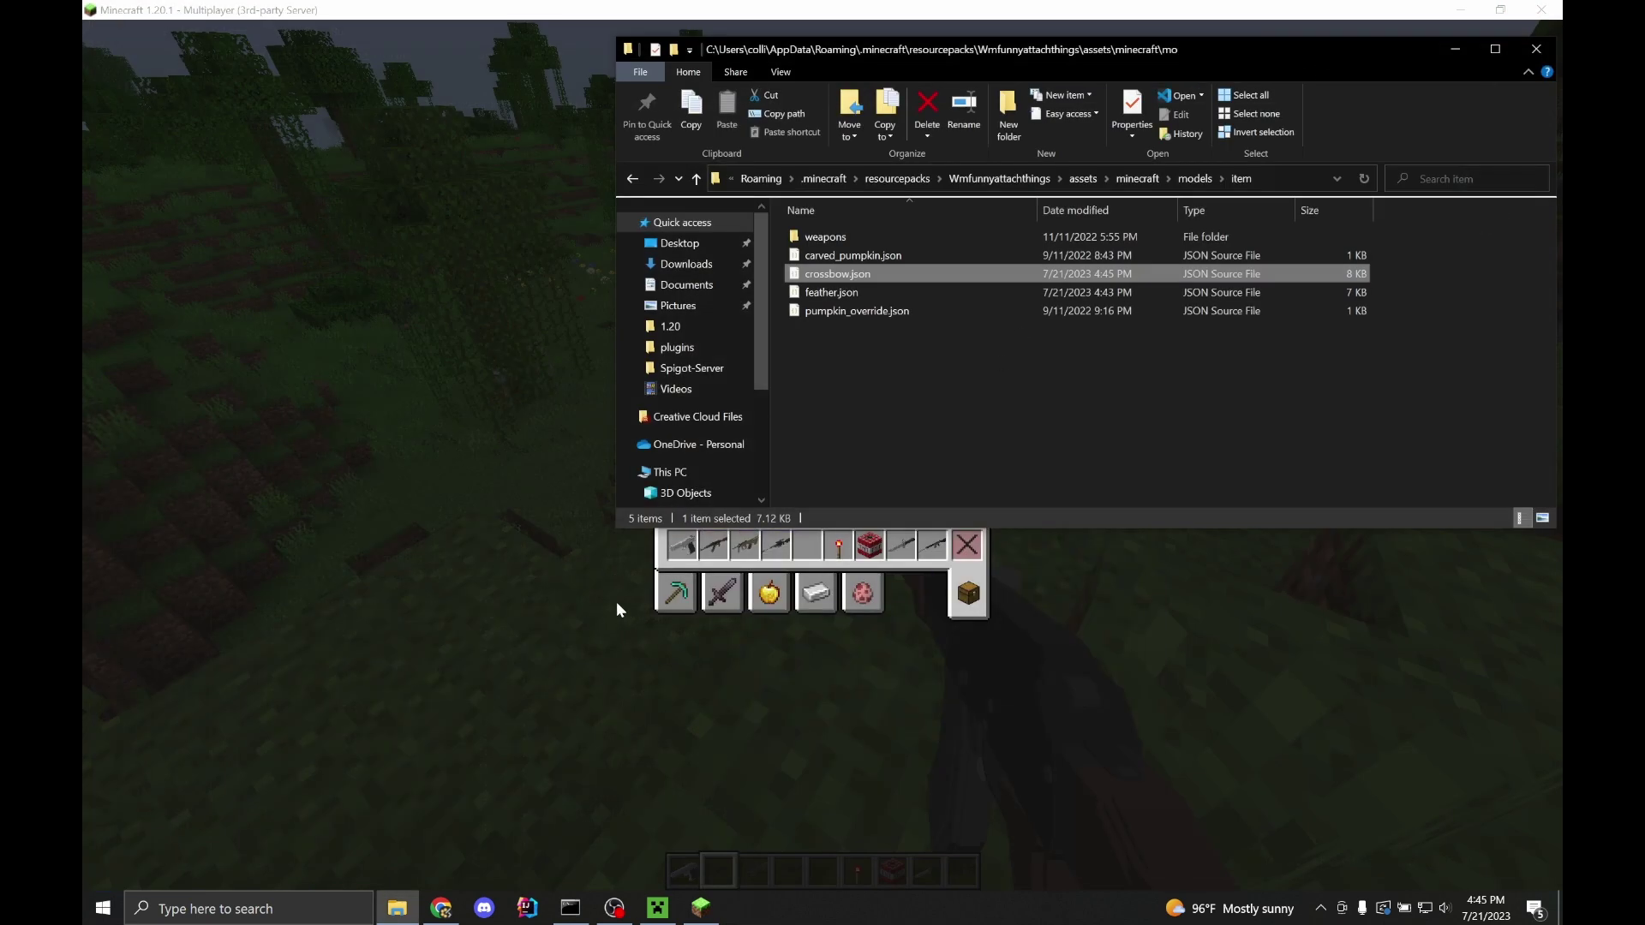
Check the held rifle's custom model, then read the output log's missing pumpkin texture warnings
{"action": "left_click", "coordinate": [522, 547]}
{"action": "key", "text": "Escape"}
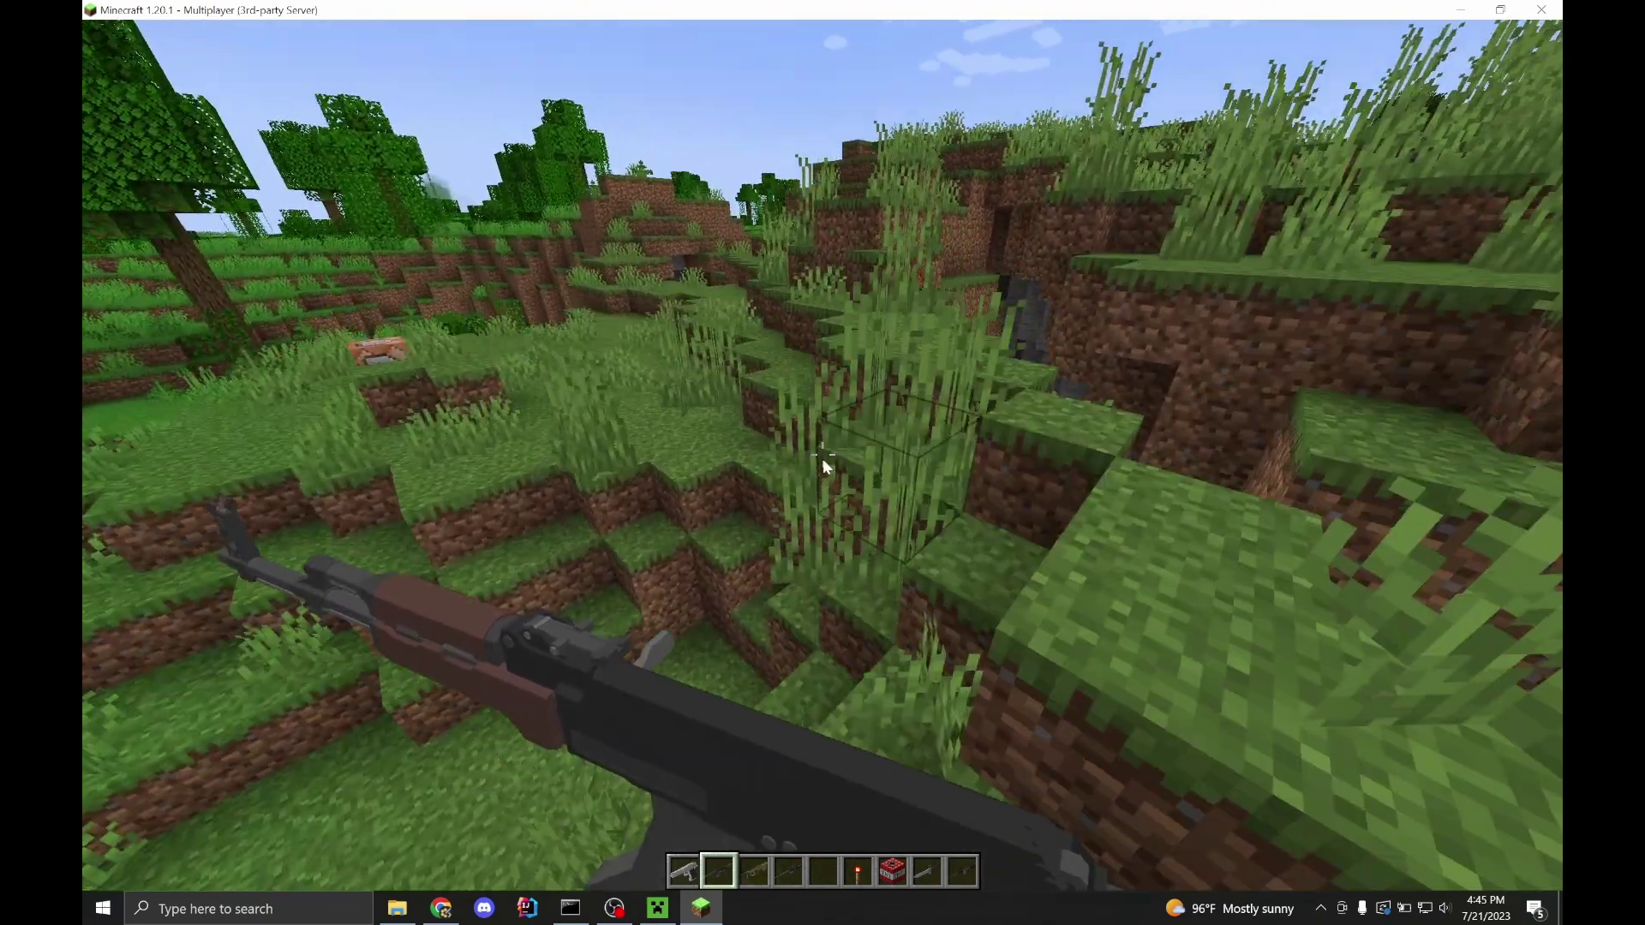
{"action": "key", "text": "e"}
{"action": "key", "text": "alt+Tab"}
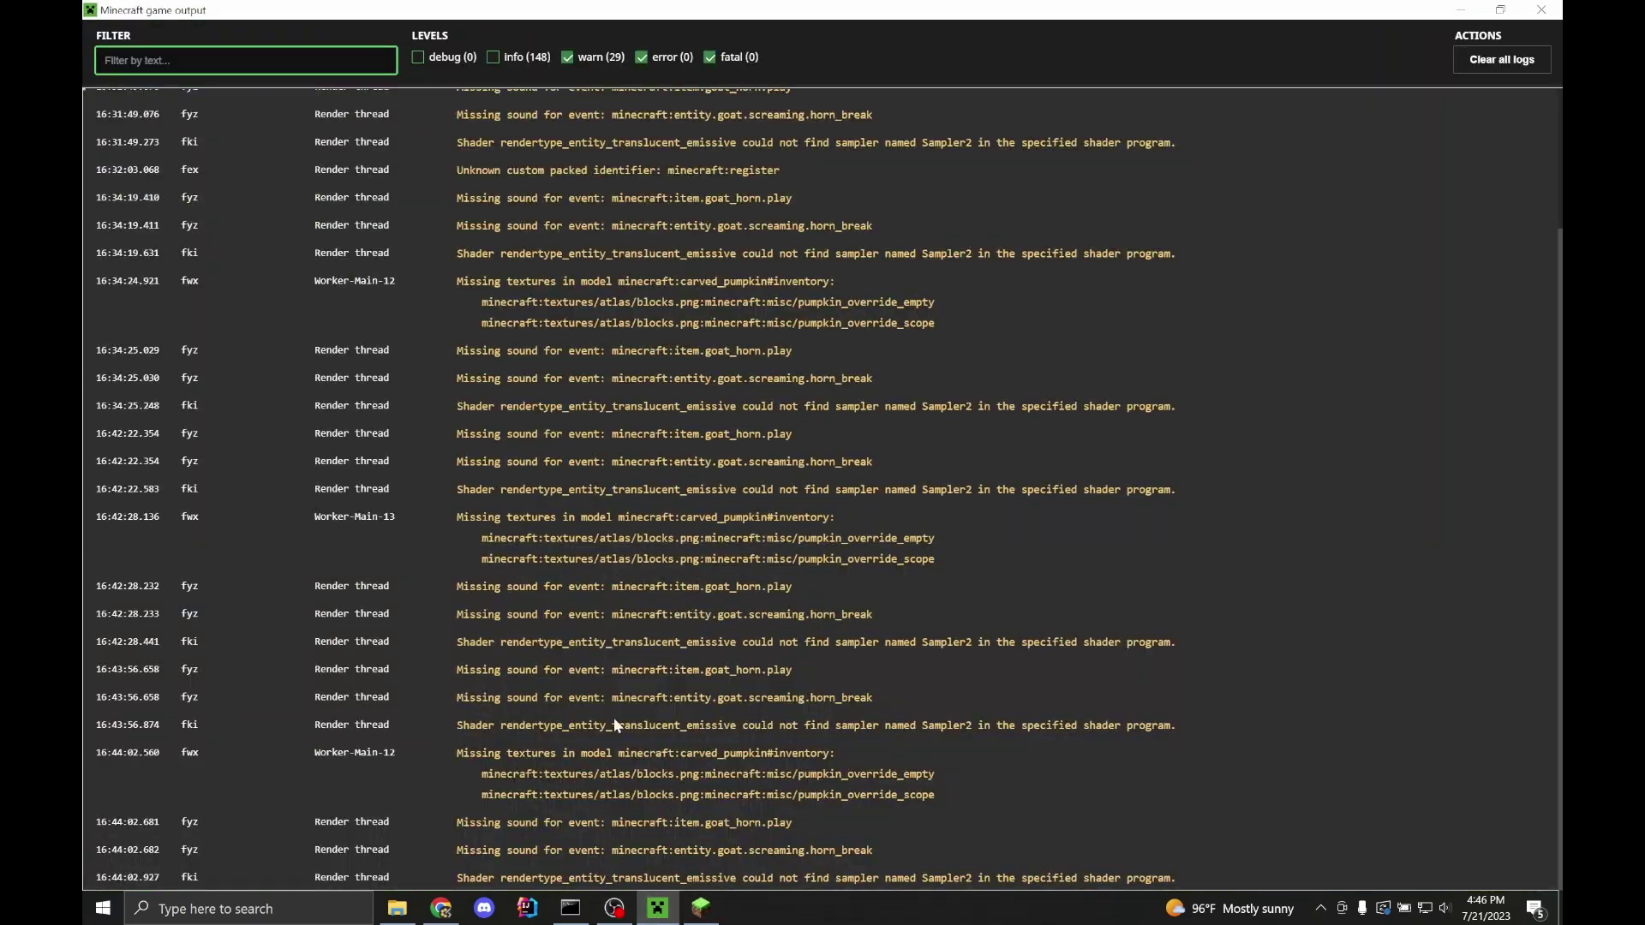
{"action": "scroll", "coordinate": [631, 327], "scroll_direction": "up", "scroll_amount": 1}
{"action": "scroll", "coordinate": [630, 328], "scroll_direction": "up", "scroll_amount": 1}
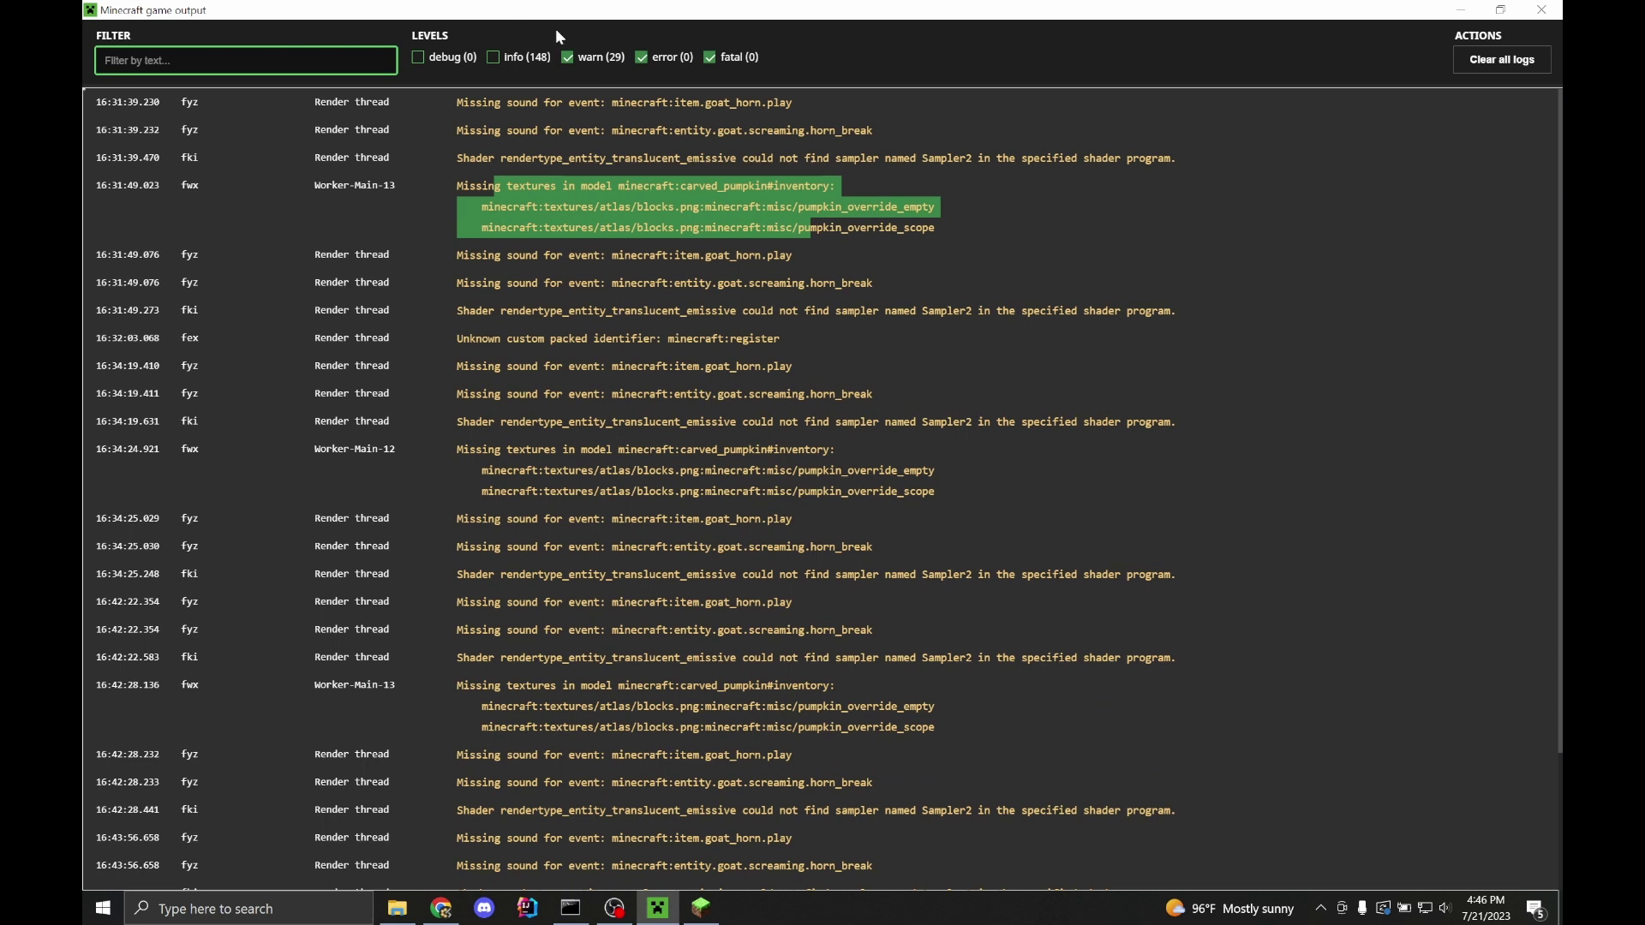